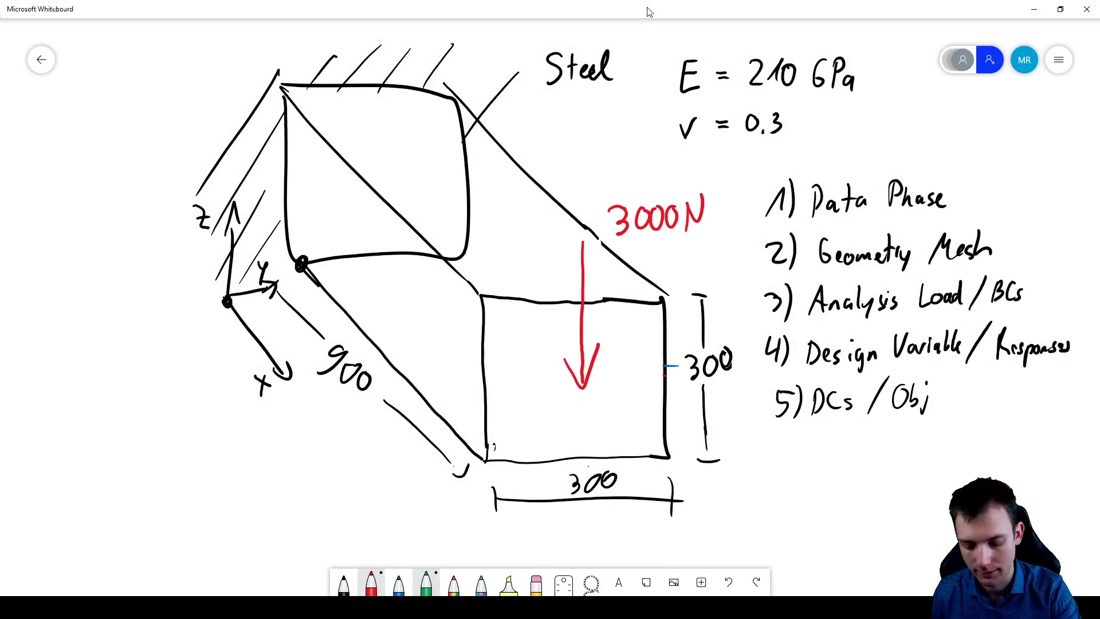
- With the green pen, tick Data Phase and circle Geometry Mesh and Load/BCs in the handwritten list
left_click(426, 584)
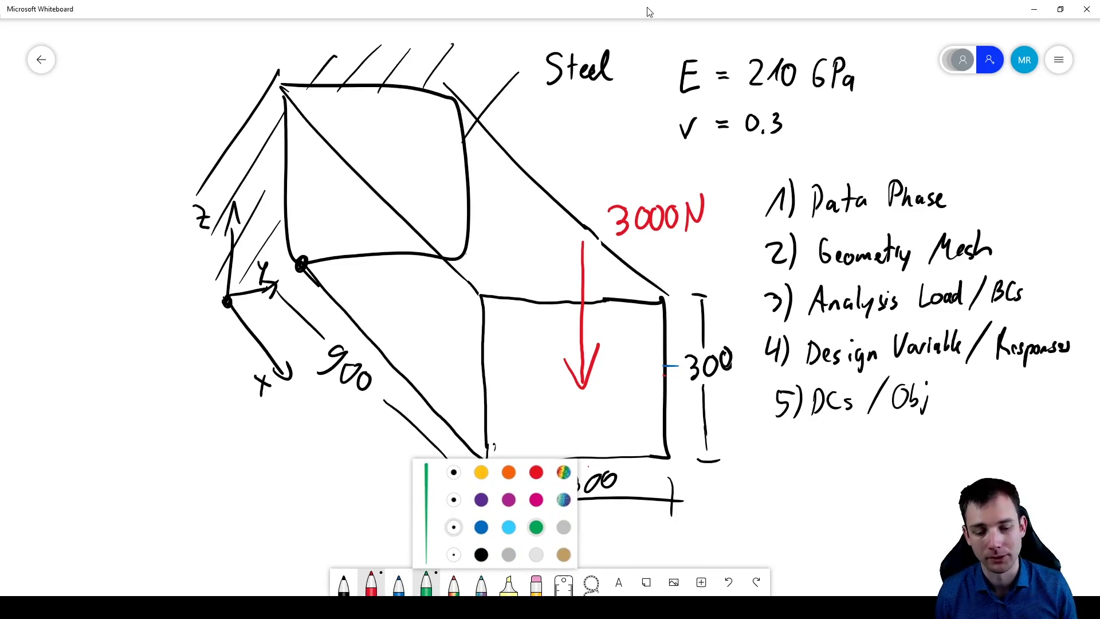
left_click_drag(954, 186, 991, 165)
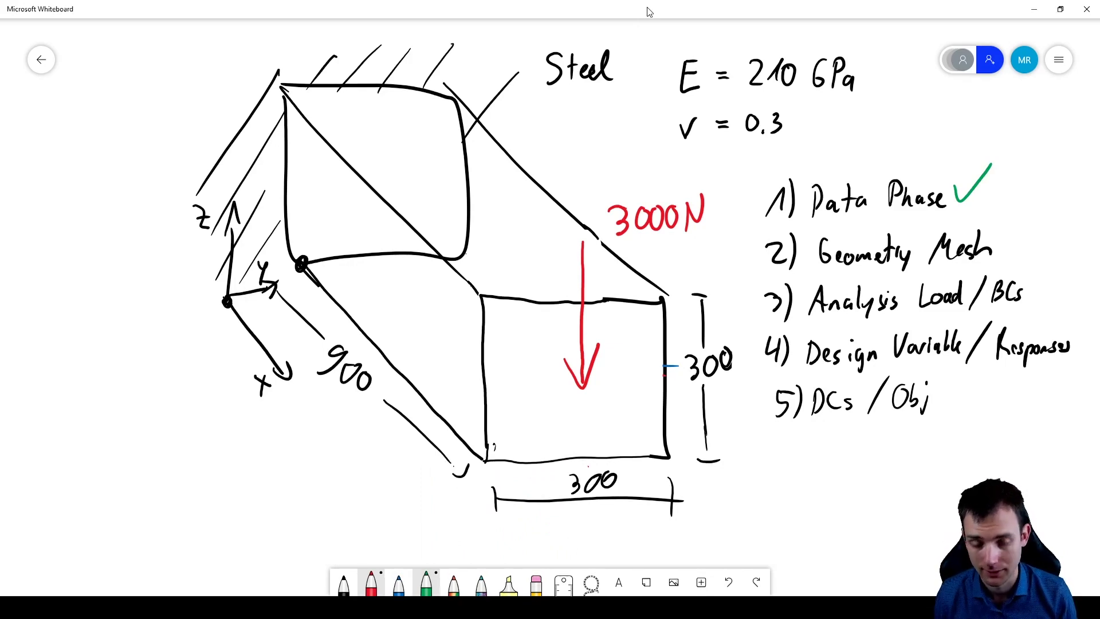
mouse_move(999, 233)
left_mouse_down()
mouse_move(882, 229)
mouse_move(1030, 244)
left_mouse_up()
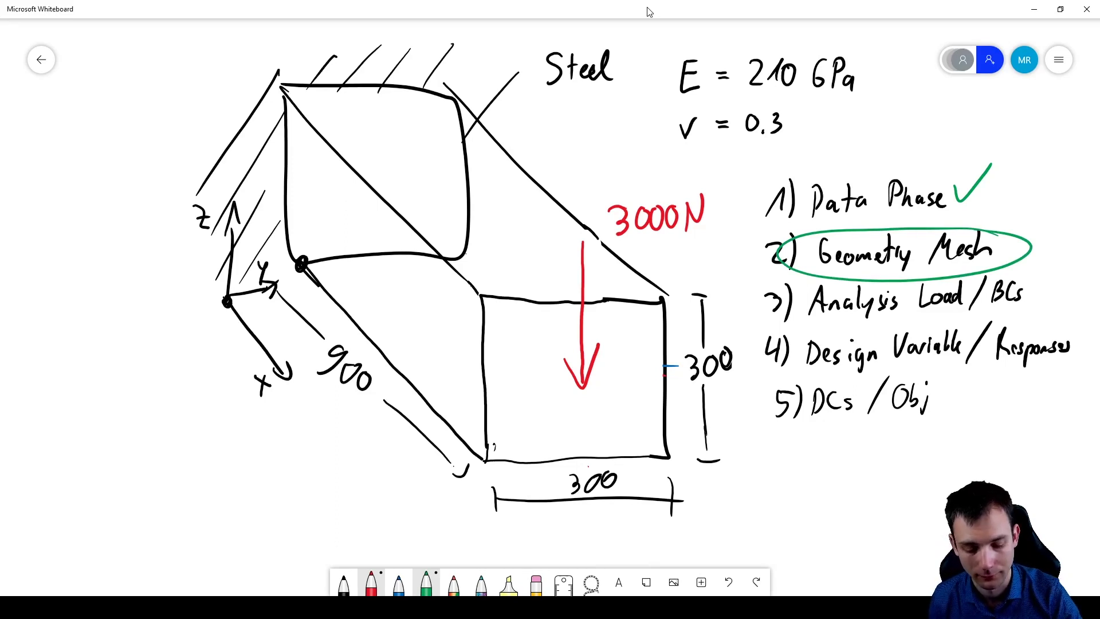
mouse_move(1014, 275)
left_mouse_down()
mouse_move(917, 310)
mouse_move(1039, 284)
left_mouse_up()
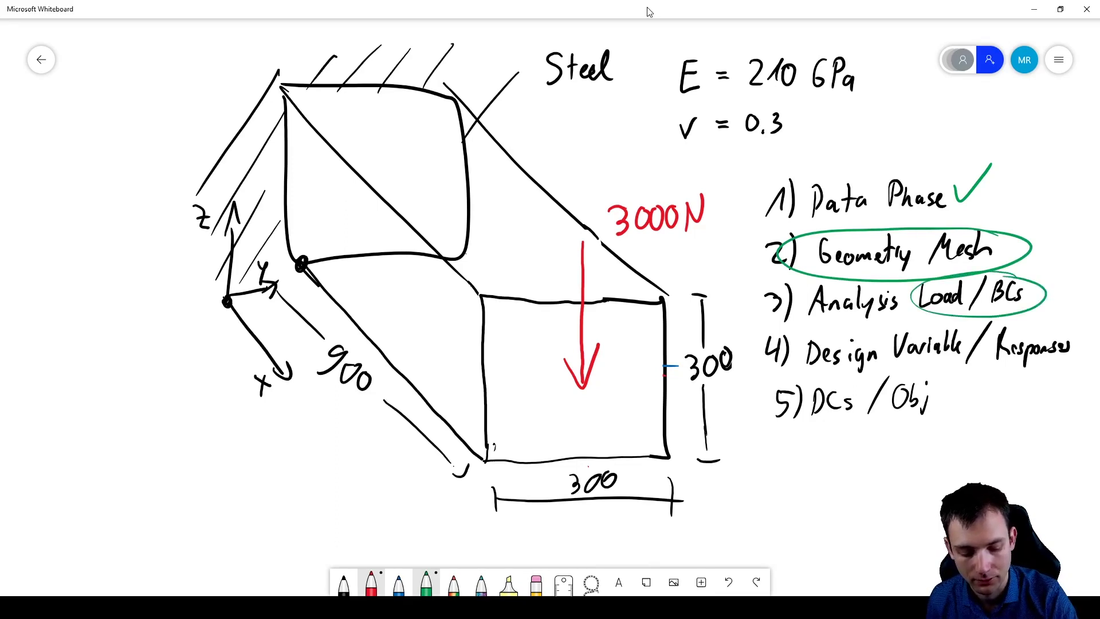
- Tick Analysis, Design Variable, Responses, DCs and Obj in green in the handwritten list
left_click_drag(827, 285, 842, 275)
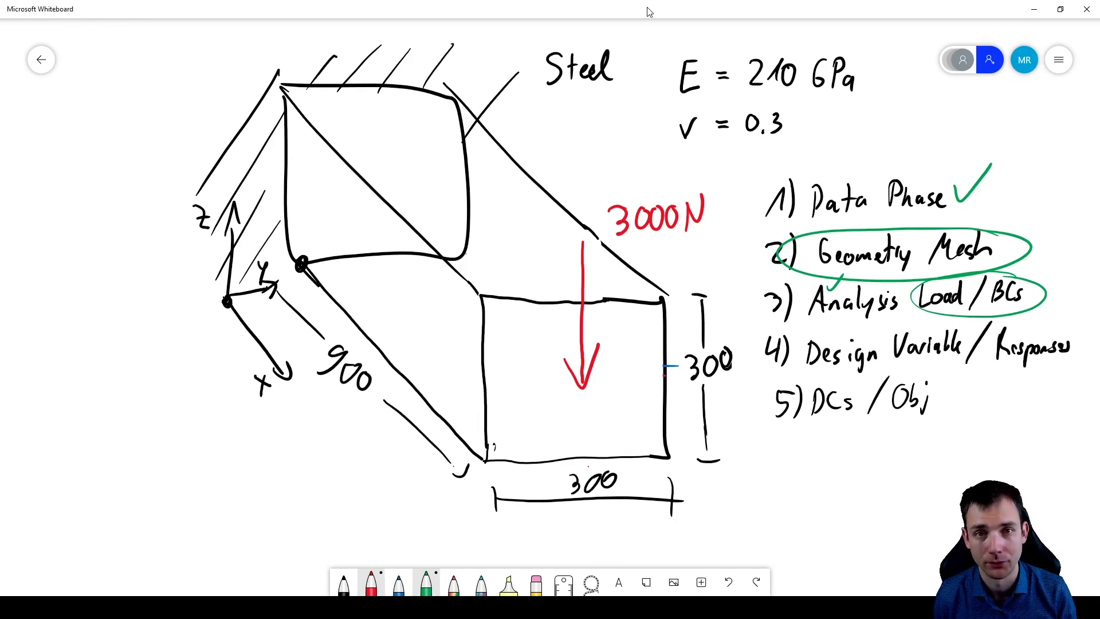
left_click_drag(864, 332, 883, 322)
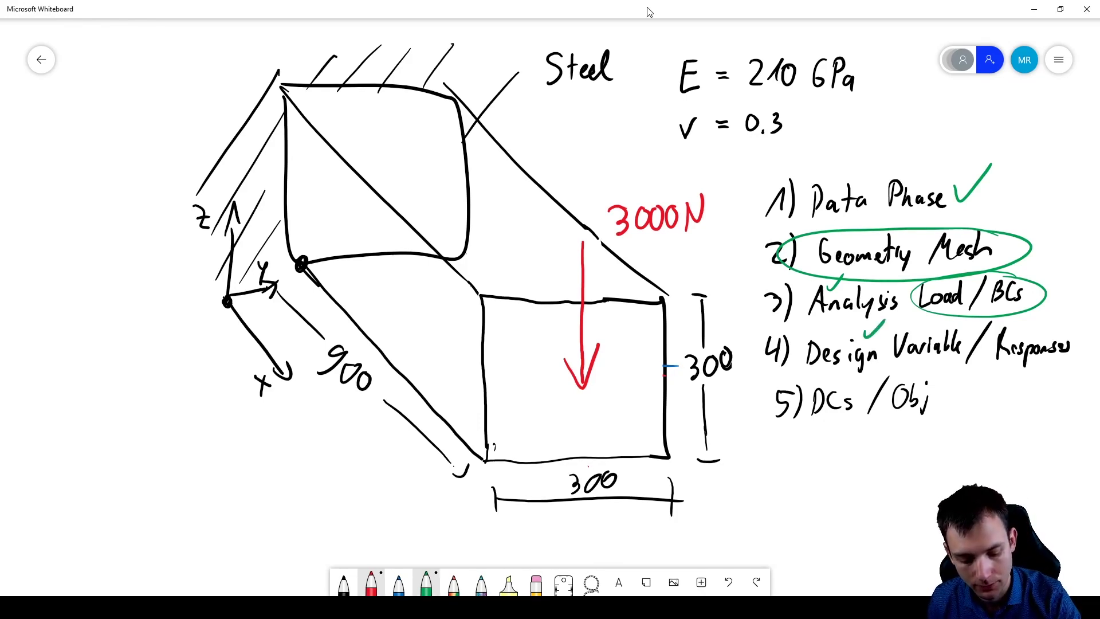
left_click_drag(1037, 330, 1057, 318)
left_click_drag(844, 383, 864, 369)
left_click_drag(939, 383, 967, 362)
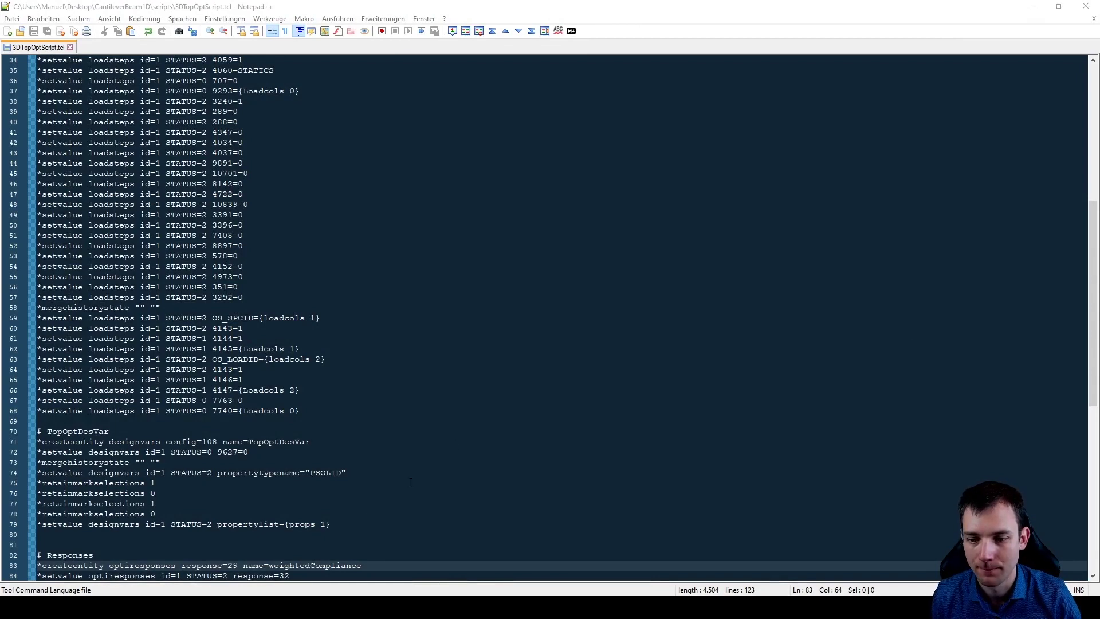
- In Notepad++, examine the TopOptDesVar and Opticontrols sections of 3DTopOptScript.tcl by highlighting each block
left_click_drag(348, 525, 38, 431)
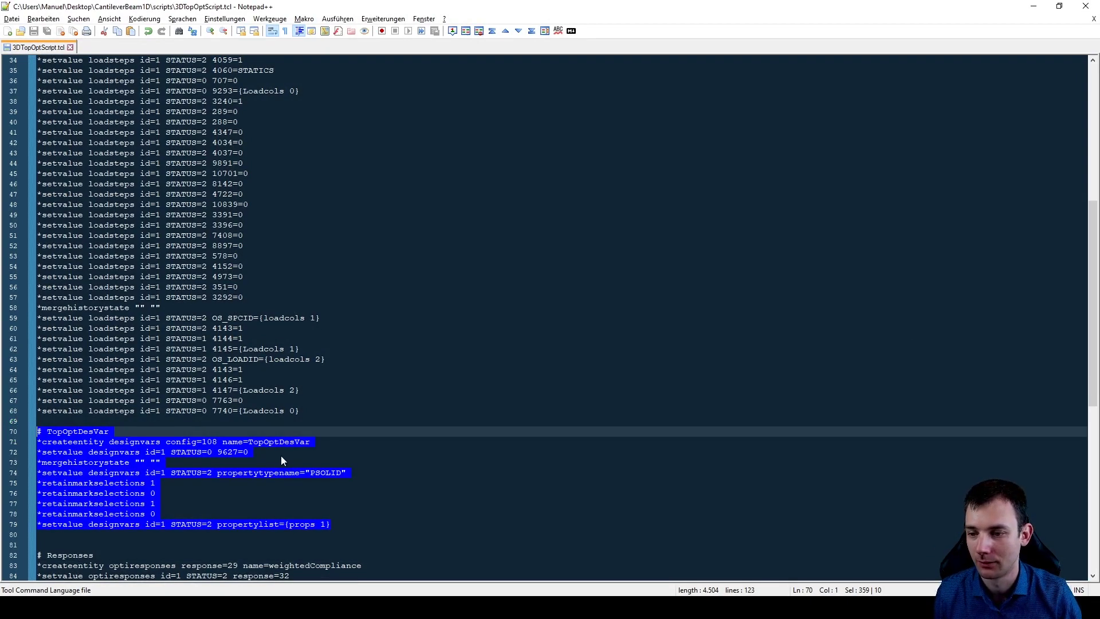
left_click(354, 522)
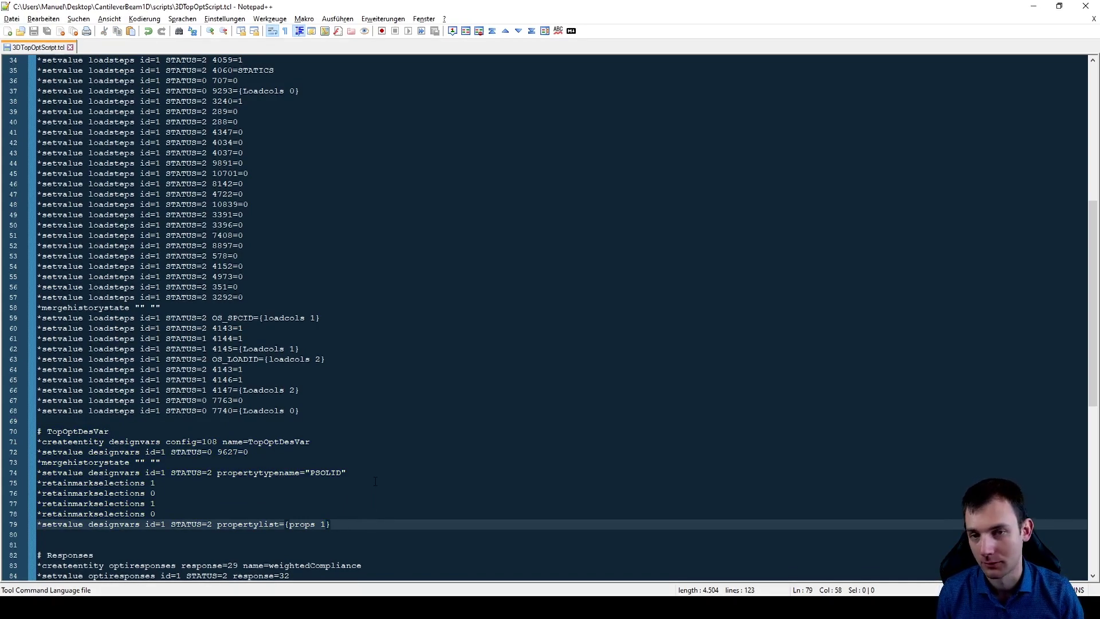
scroll(246, 484, "down", 13)
left_click_drag(247, 493, 1, 359)
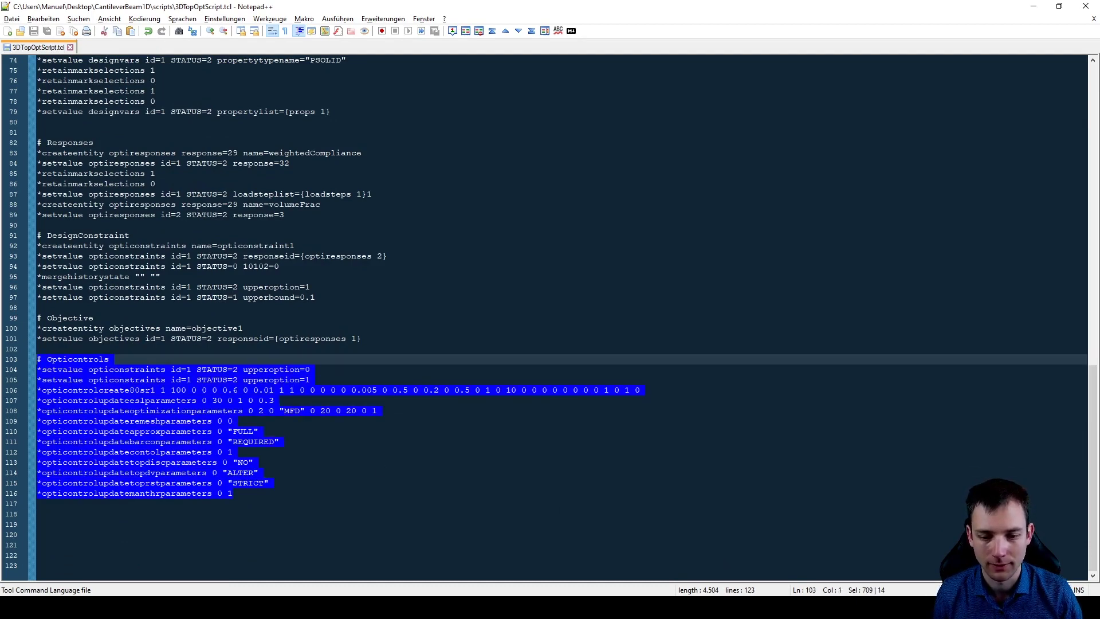
- Switch to HyperWorks and enable DESMAX and DISCRETE in the optimization control parameters
key("alt+Tab")
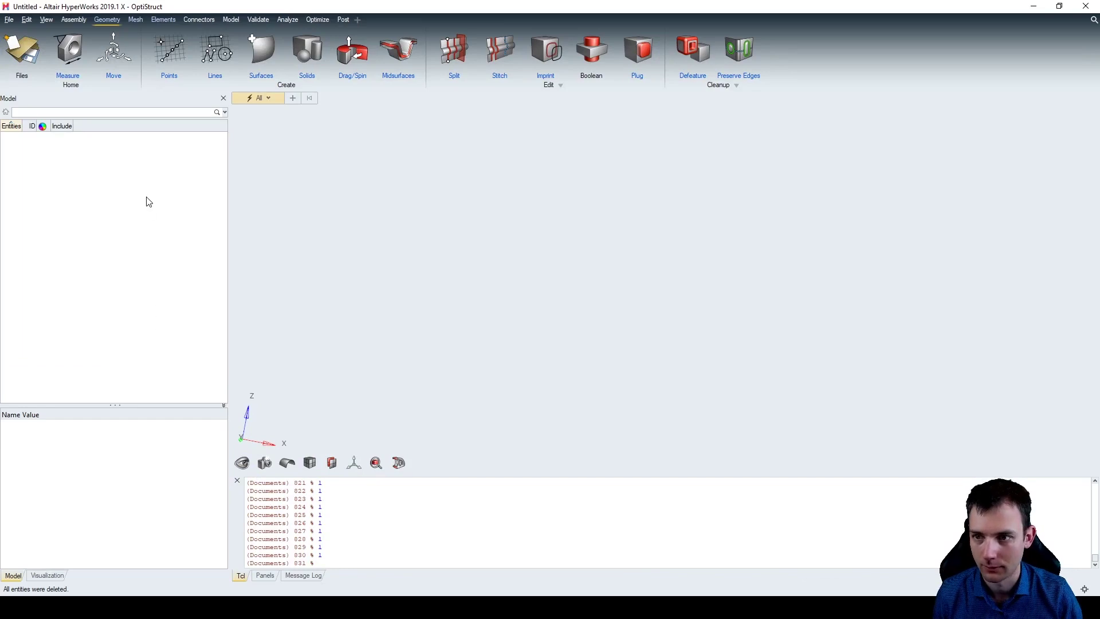
left_click(265, 575)
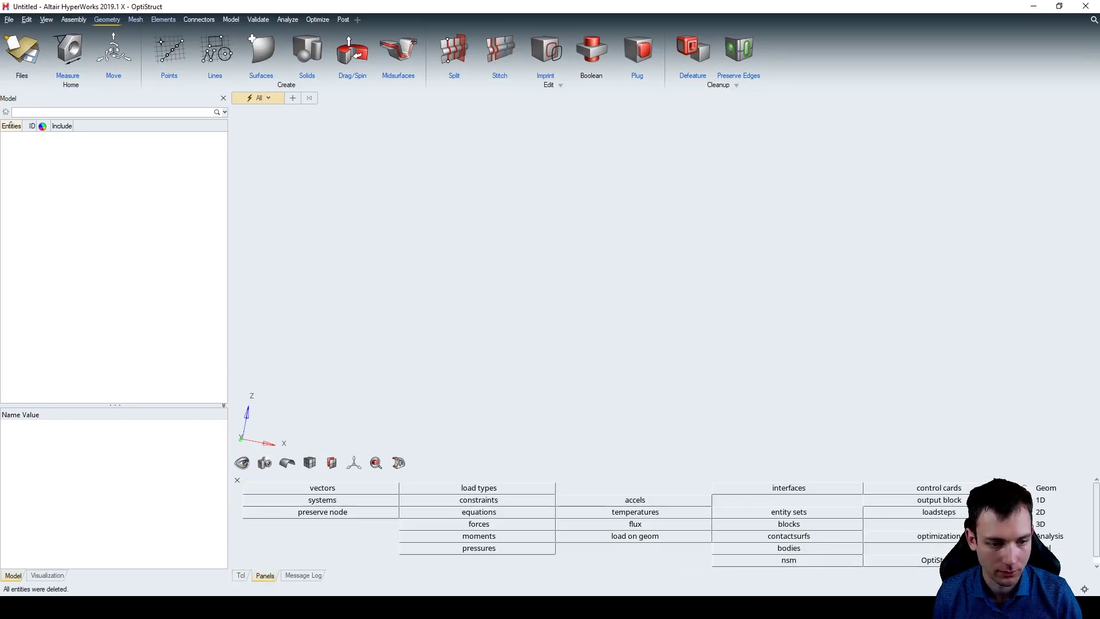
left_click(963, 537)
left_click(971, 488)
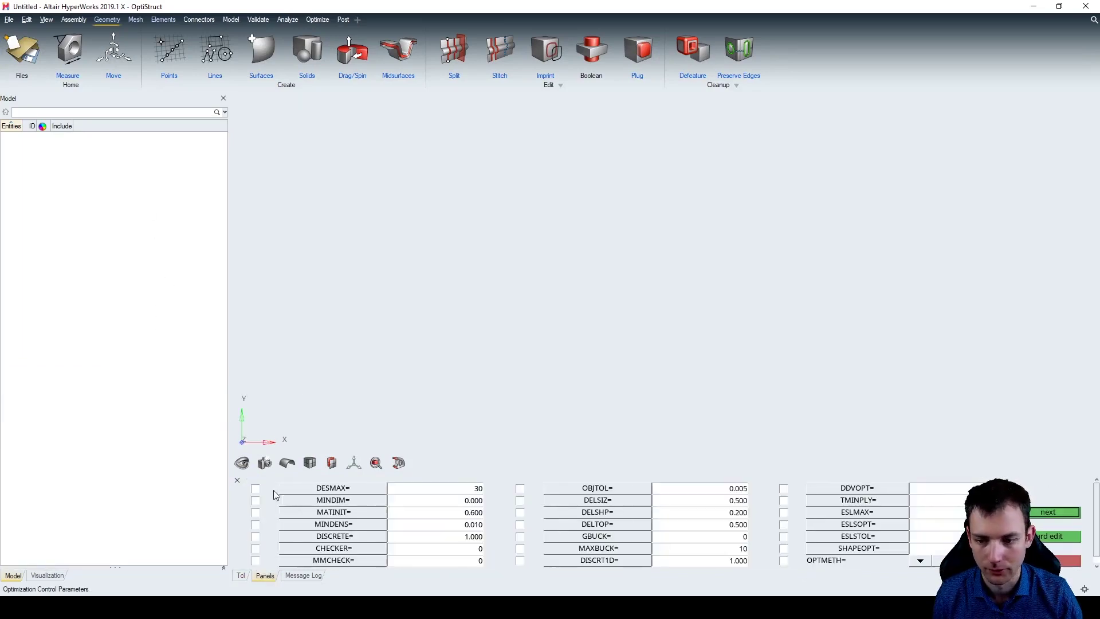
left_click(255, 489)
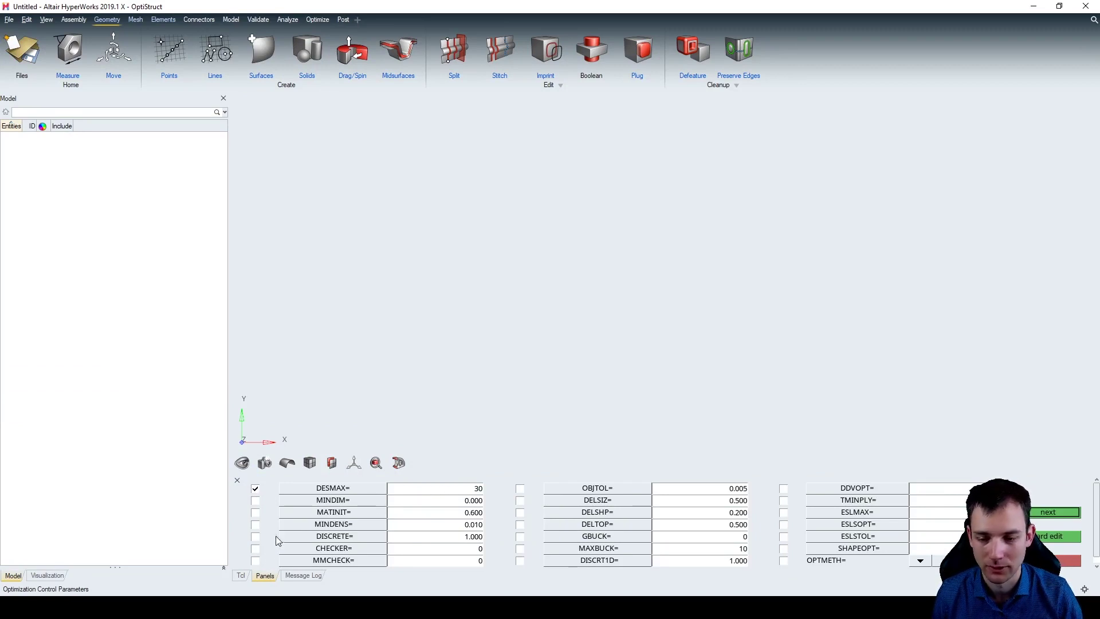
left_click(255, 537)
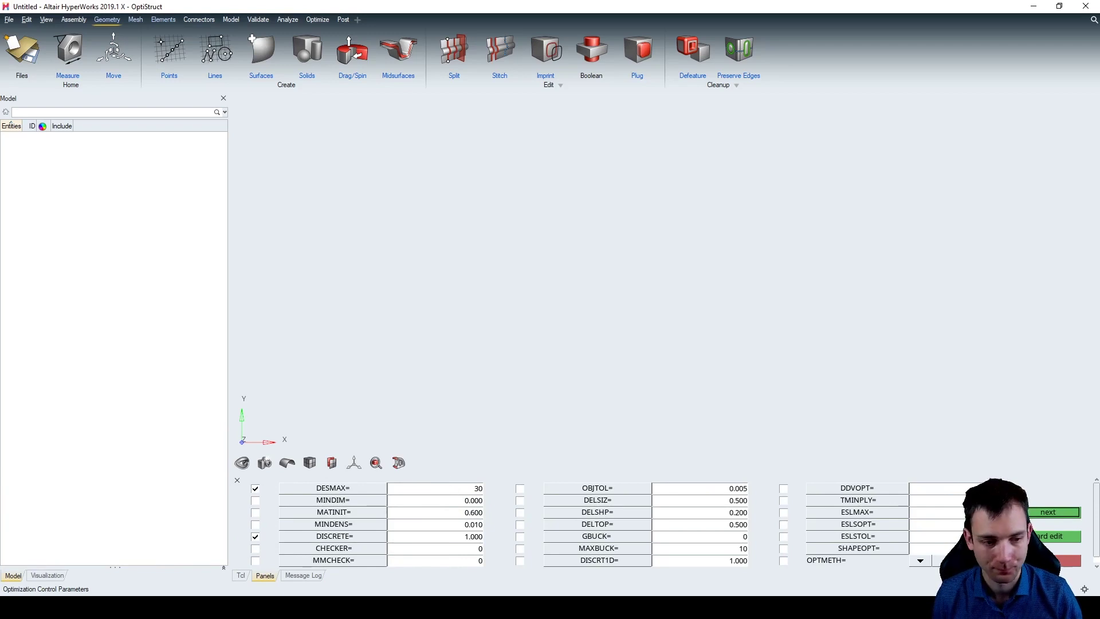
left_click(1047, 561)
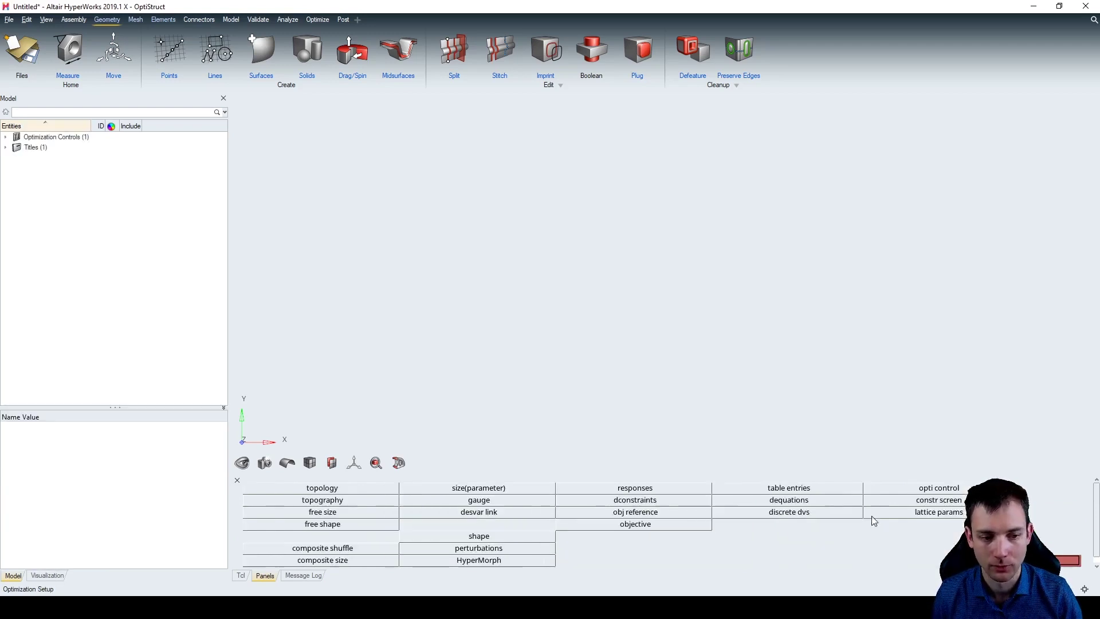
- Start a new model and discard the current one without saving
left_click(13, 39)
left_click(18, 51)
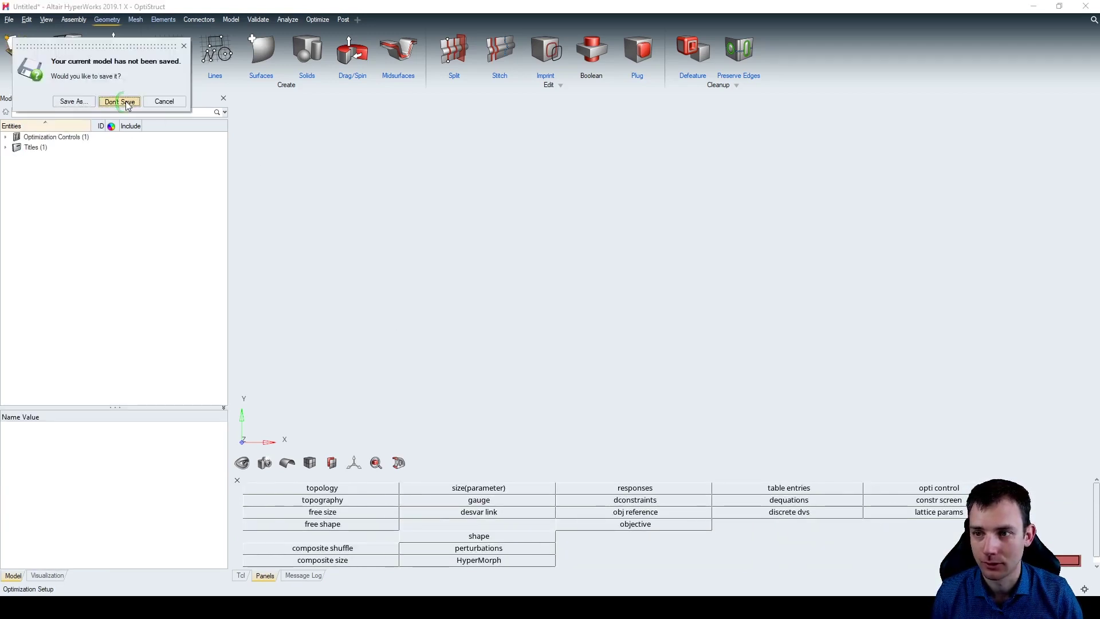
left_click(117, 101)
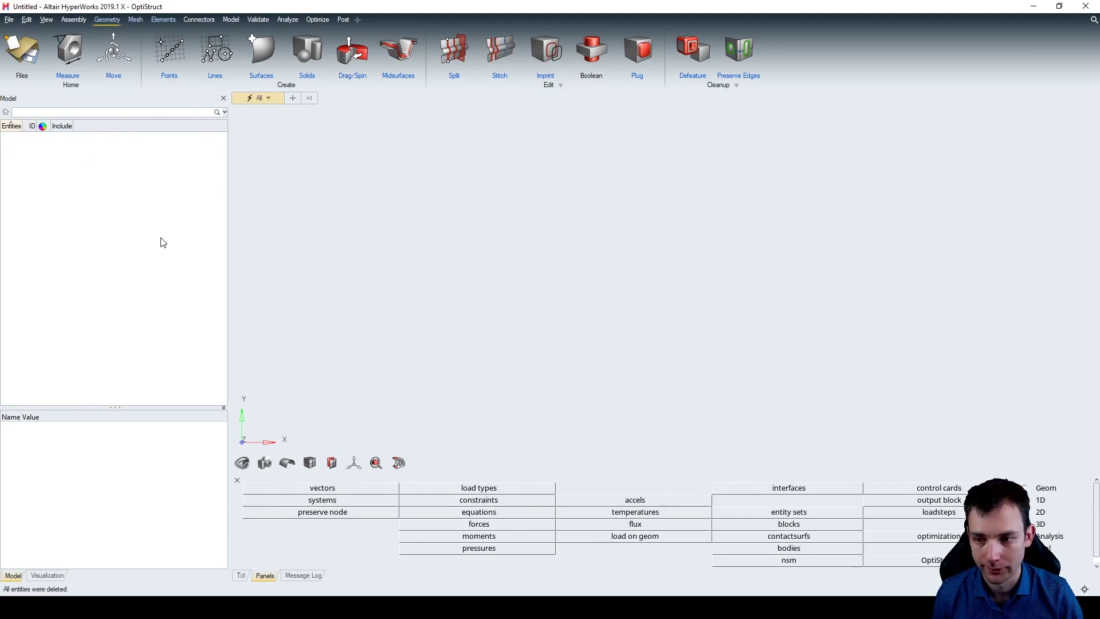
- Copy the entire 3DTopOptScript.tcl script from Notepad++ and run it in the HyperWorks Tcl console
key("alt+Tab")
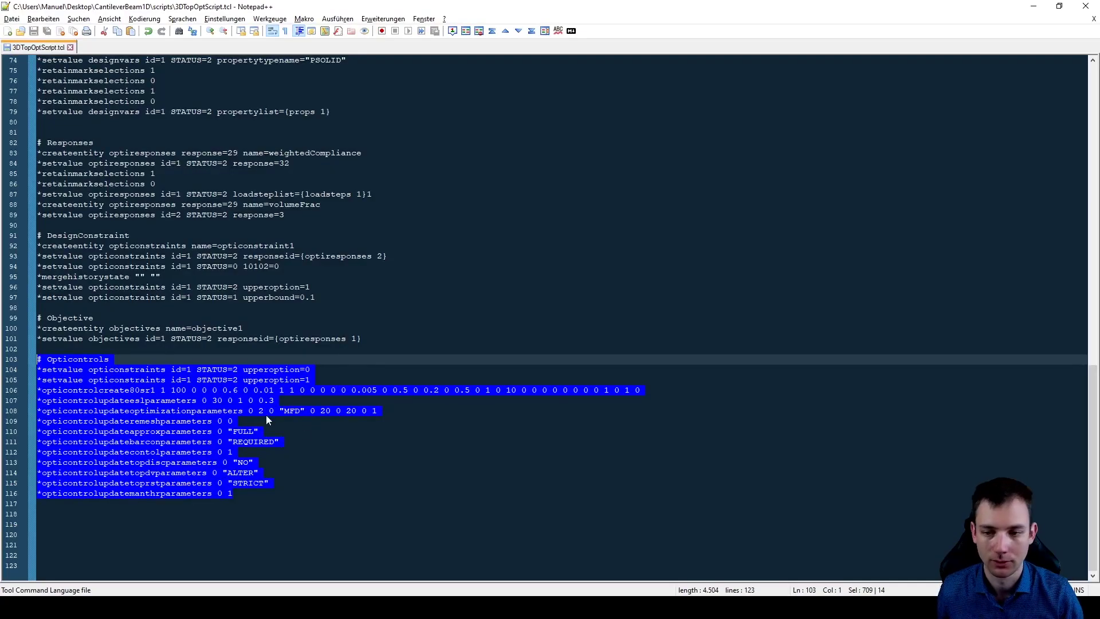
left_click(362, 462)
key("ctrl+a")
key("alt+Tab")
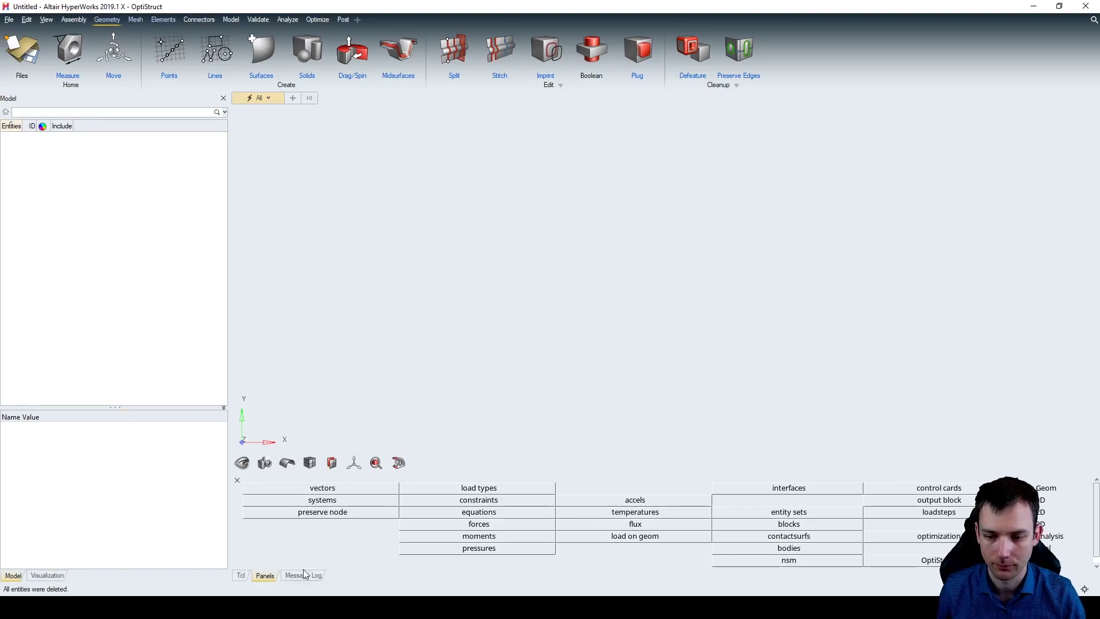
left_click(241, 575)
left_click(413, 559)
key("ctrl+v")
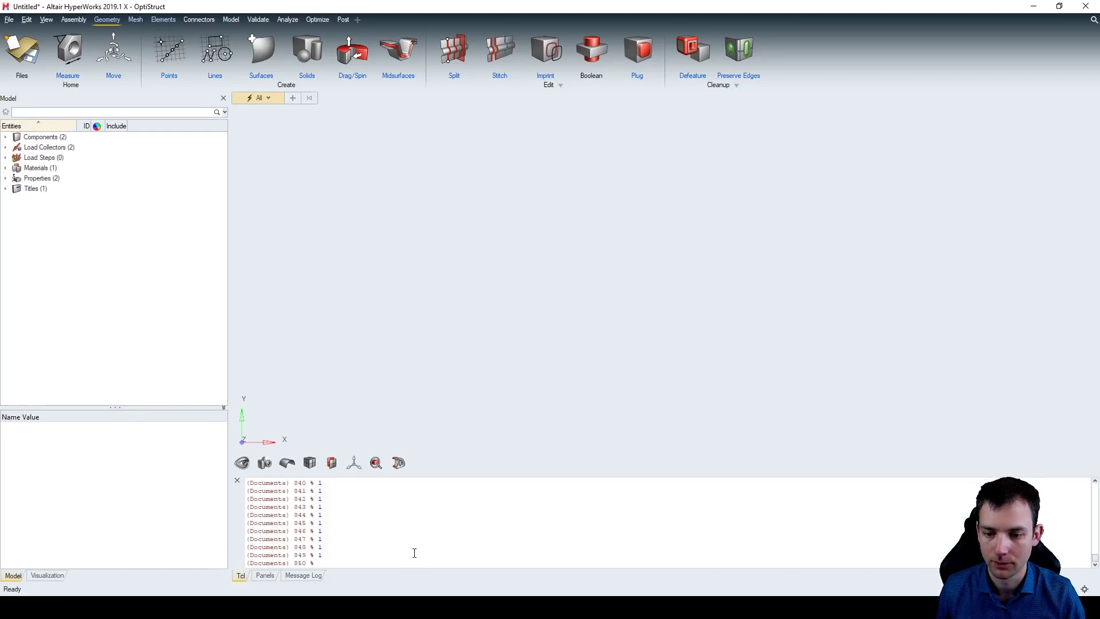
- Expand all model entities and delete the NonDesignComponent component and the nonDesignProperty property
right_click(102, 256)
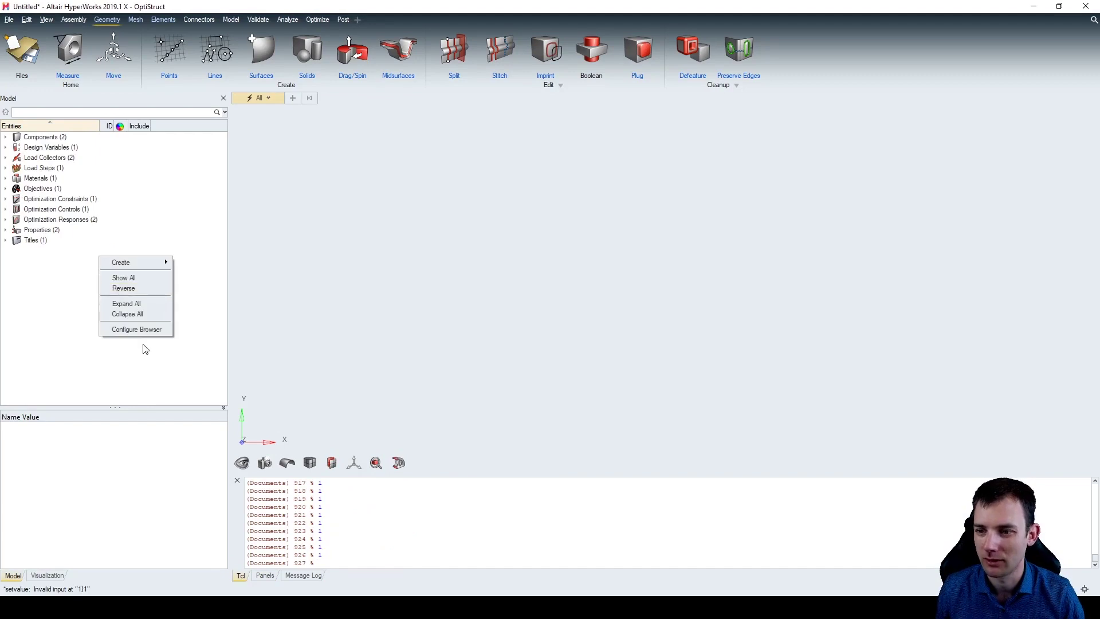
left_click(139, 304)
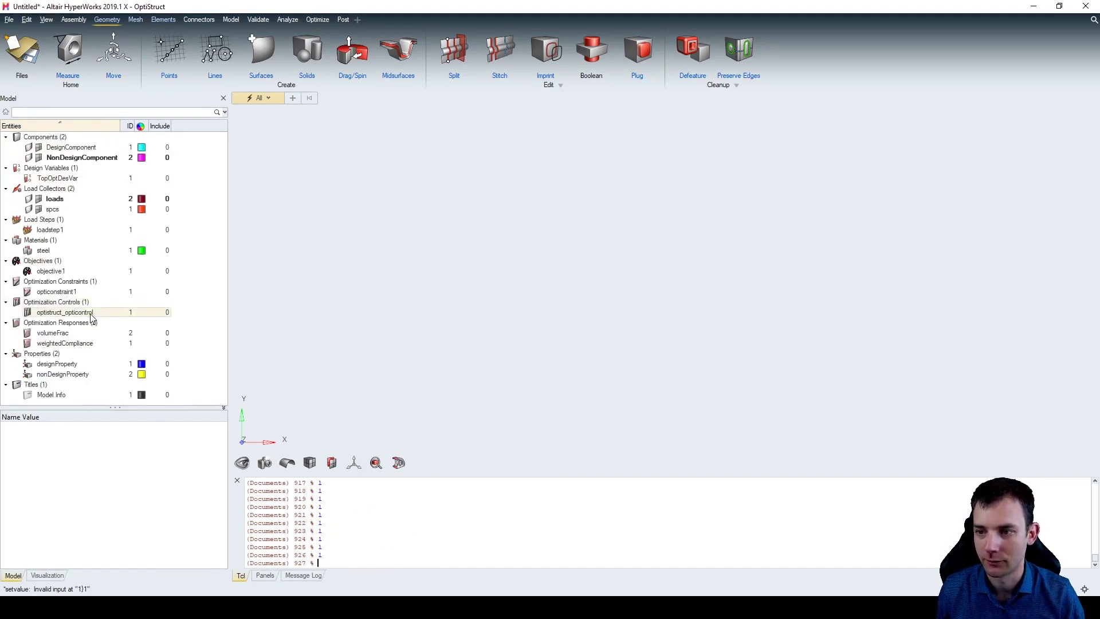
left_click(76, 159)
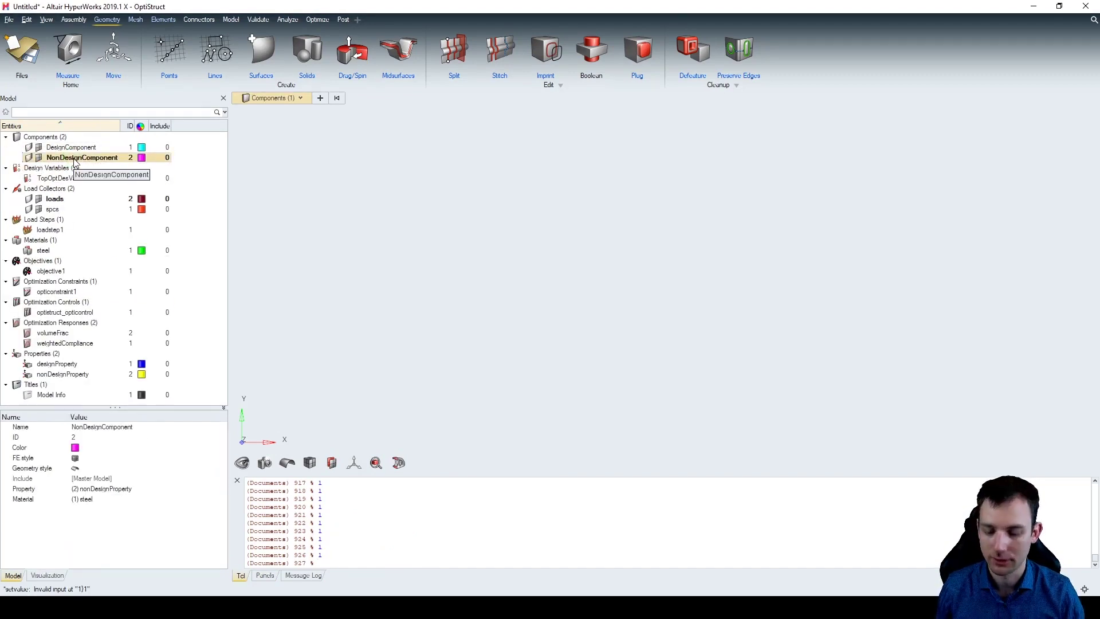
key("Delete")
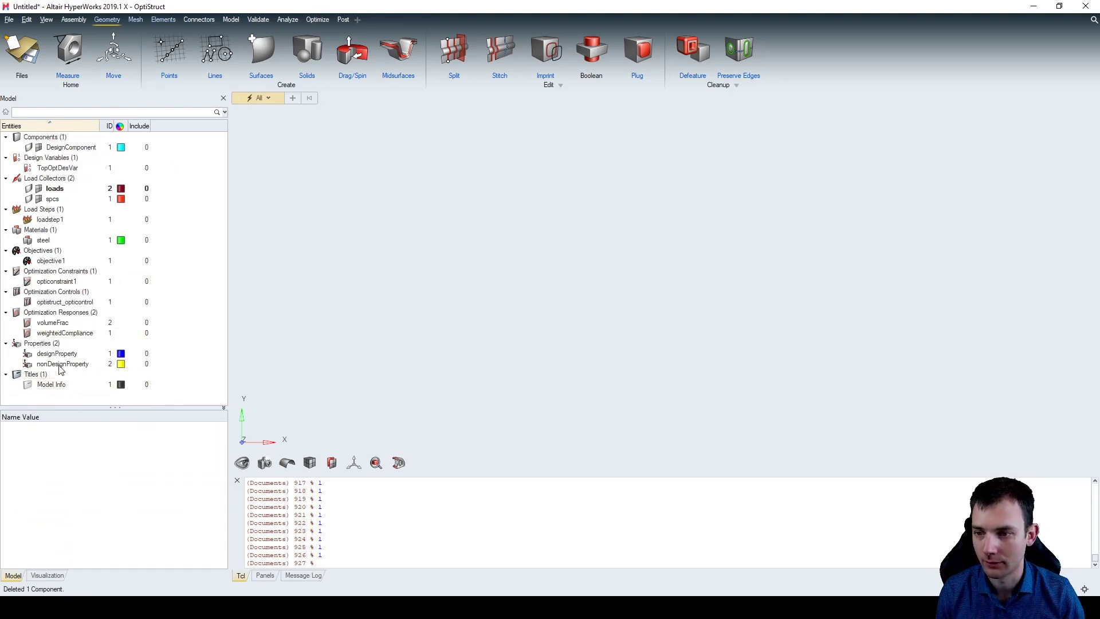
left_click(85, 363)
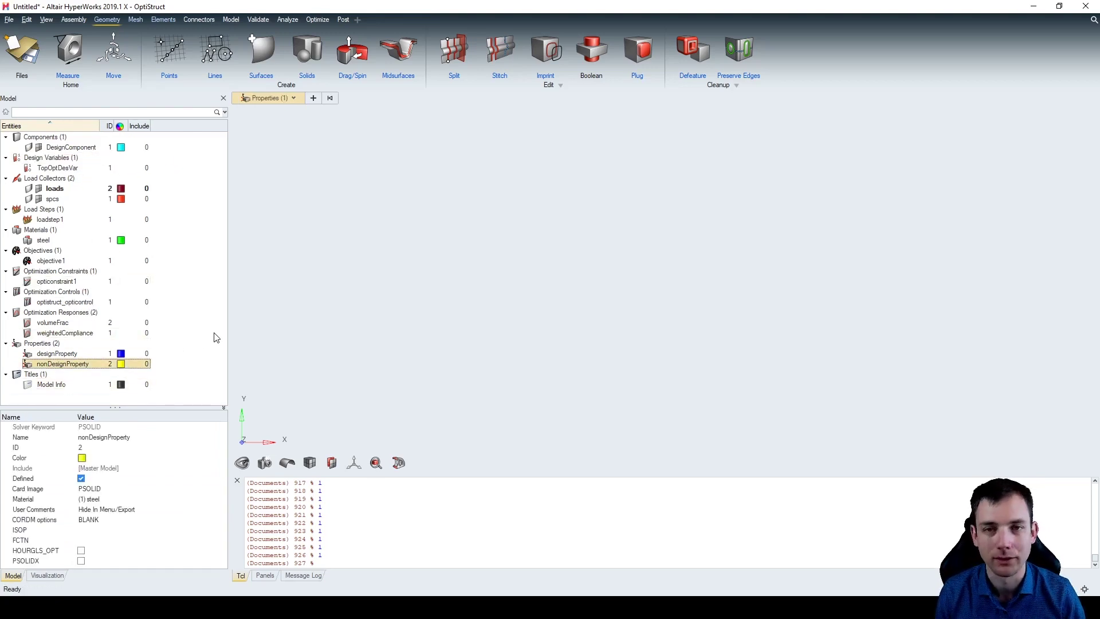
key("Delete")
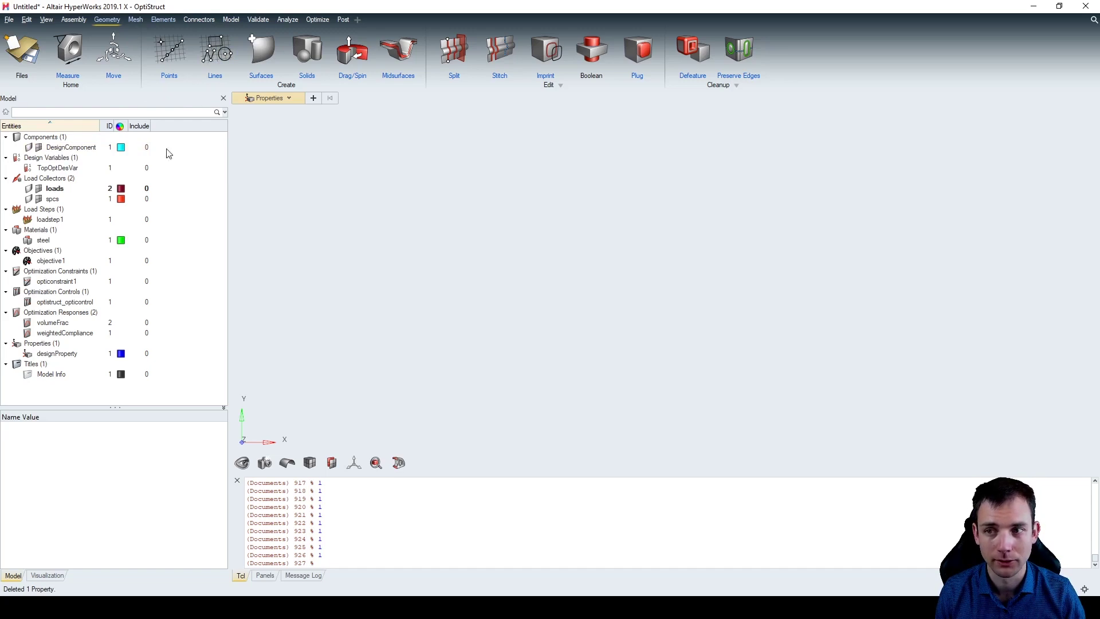
left_click(160, 44)
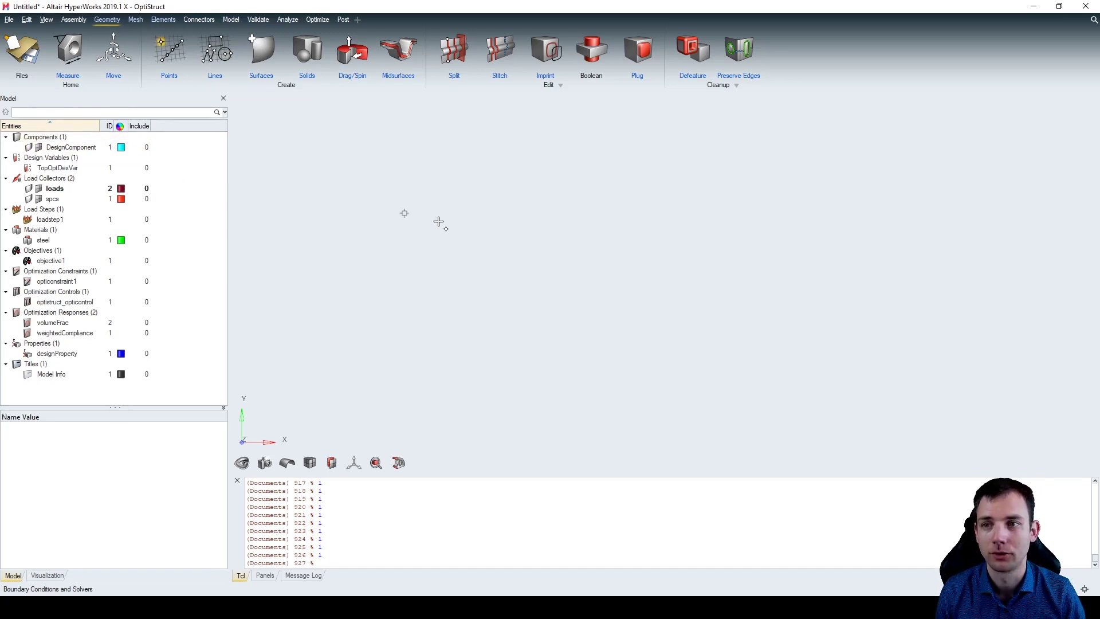
left_click(438, 221)
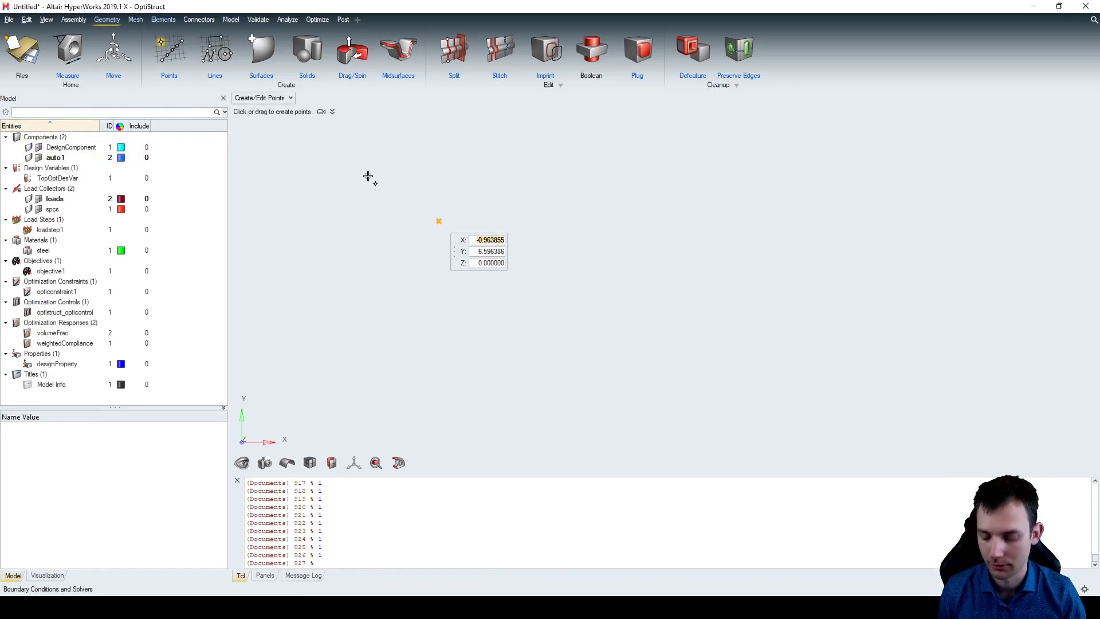
key("ctrl+z")
- Make DesignComponent the current component and place a point freehand in the empty modeling area
left_click(65, 148)
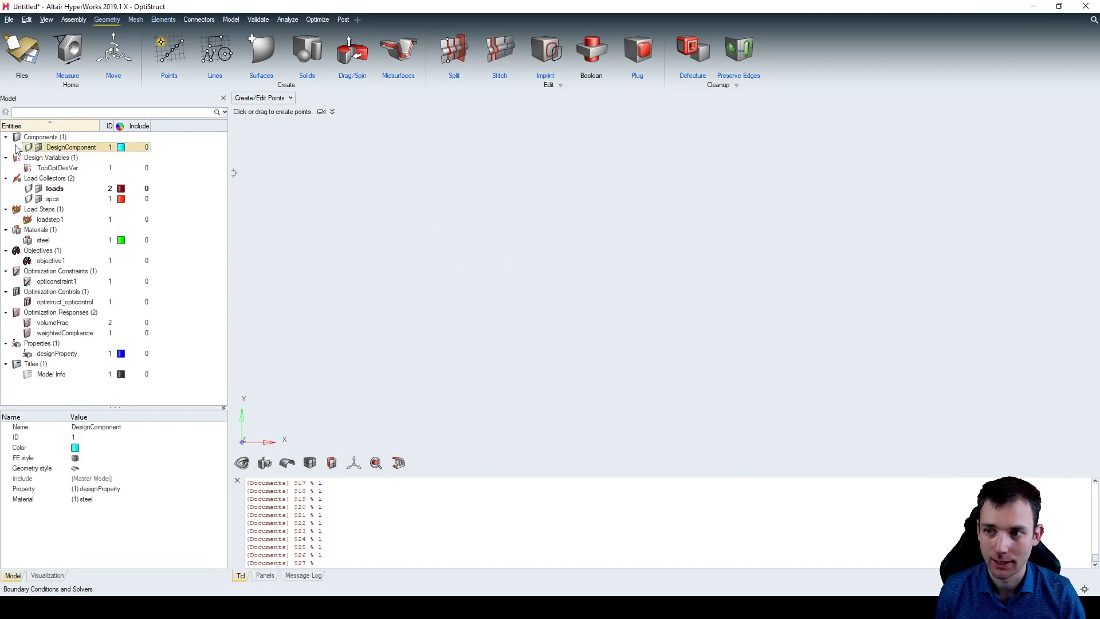
right_click(67, 147)
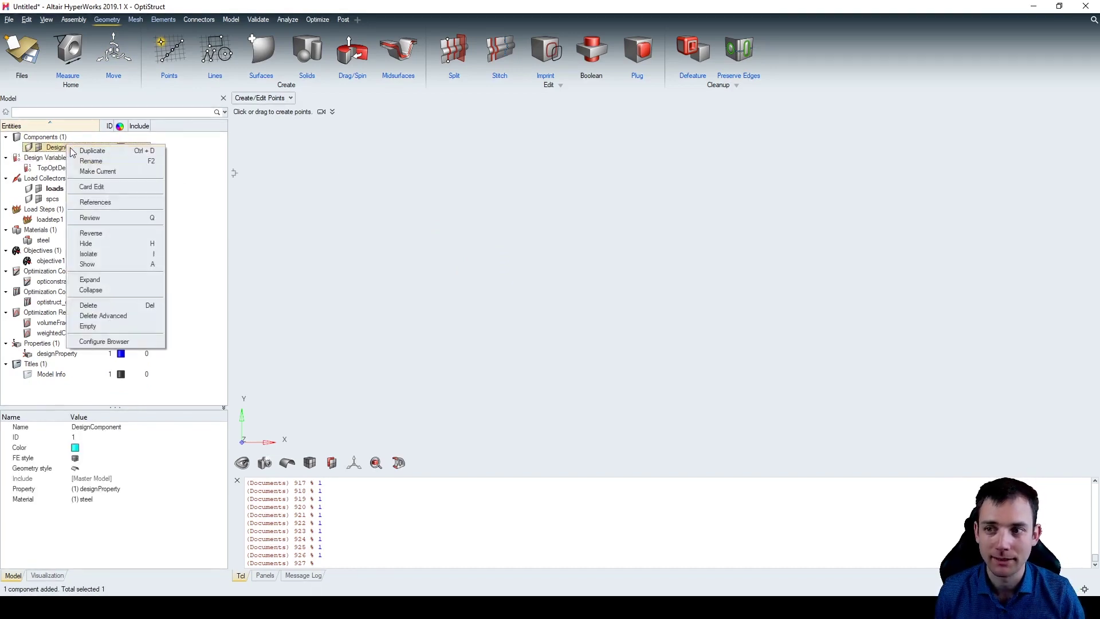
left_click(99, 172)
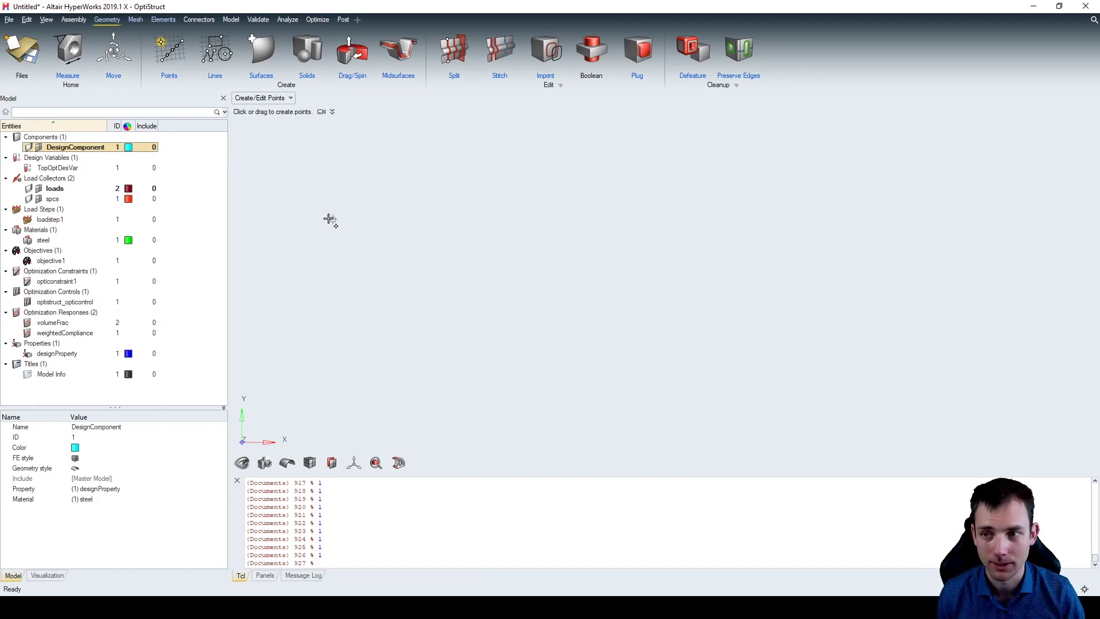
left_click(347, 214)
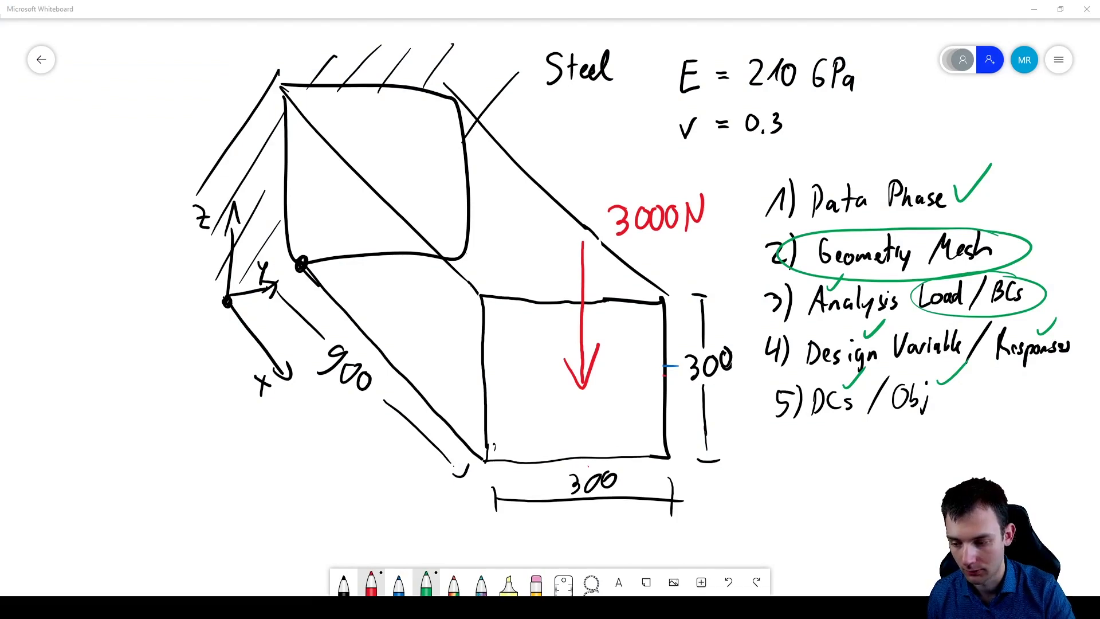
- In Microsoft Whiteboard, draw a green arrow along the X axis and circle the axis origin and the beam's lower corner at the wall
mouse_move(200, 310)
left_mouse_down()
mouse_move(256, 391)
mouse_move(243, 390)
left_mouse_up()
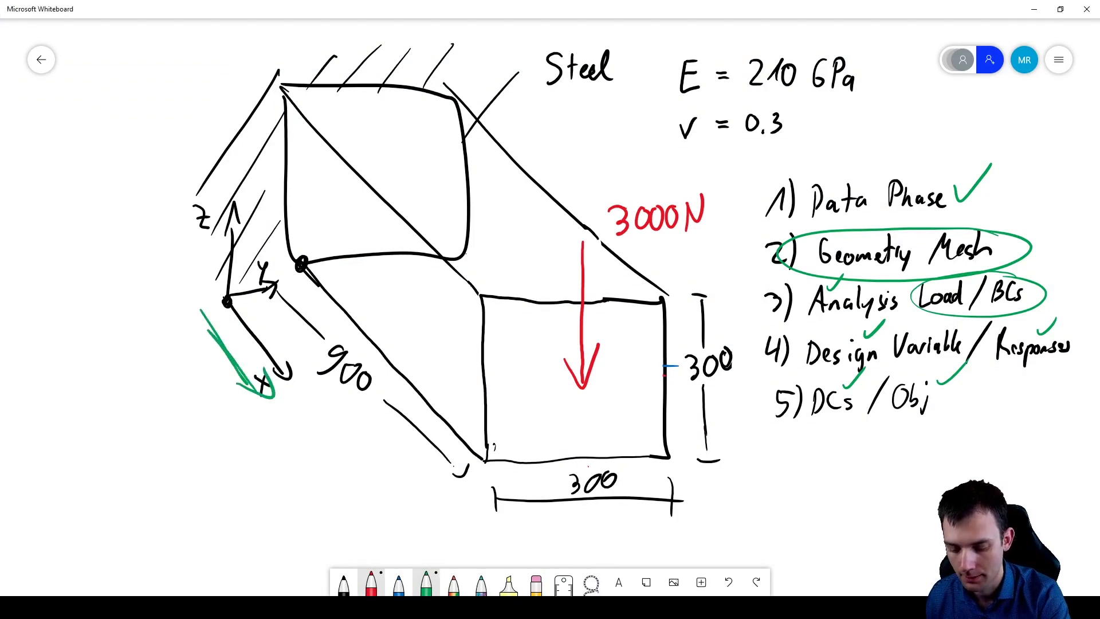
left_click_drag(236, 288, 234, 289)
left_click_drag(304, 254, 302, 255)
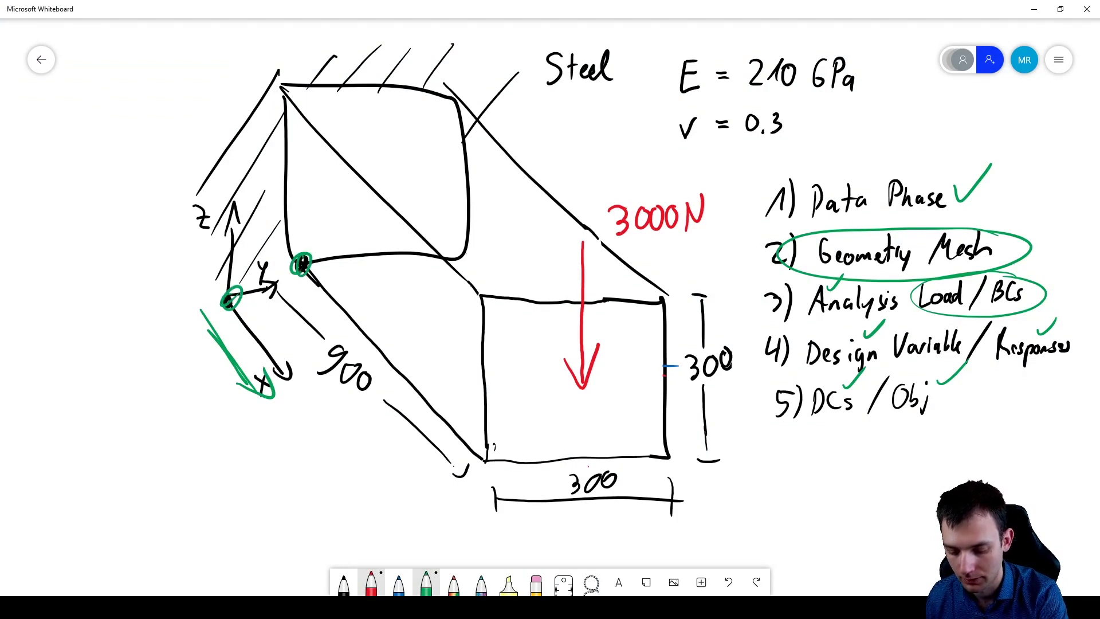
- Trace the Z and Y axes in green and draw horizontal and vertical centre lines crossing on the beam's free end face
mouse_move(232, 297)
left_mouse_down()
mouse_move(279, 283)
mouse_move(232, 206)
mouse_move(242, 219)
left_mouse_up()
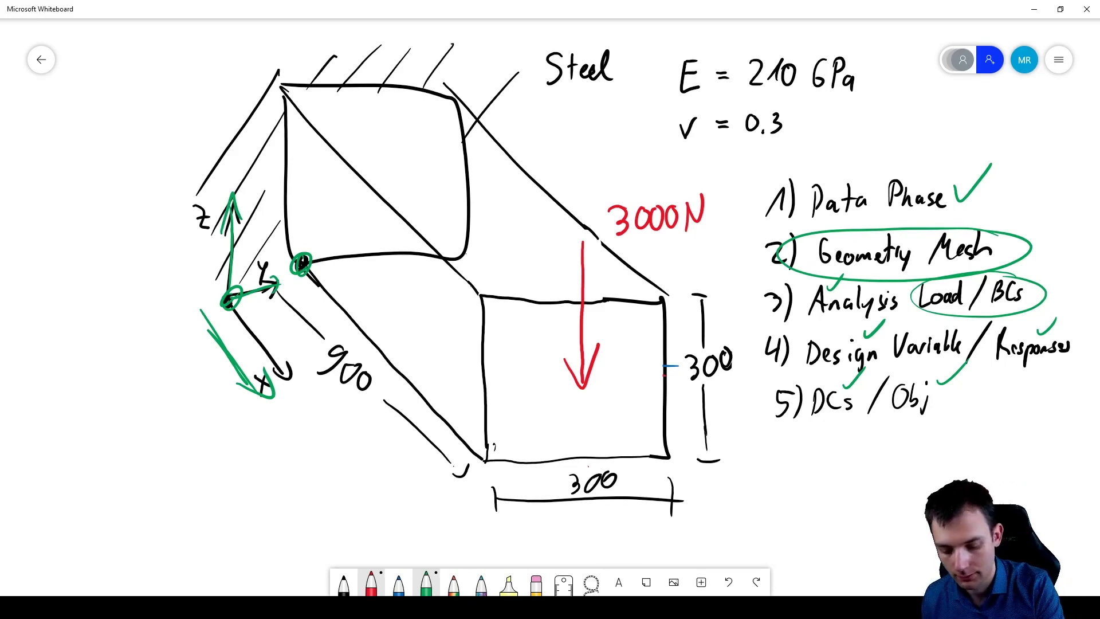
left_click_drag(486, 379, 658, 366)
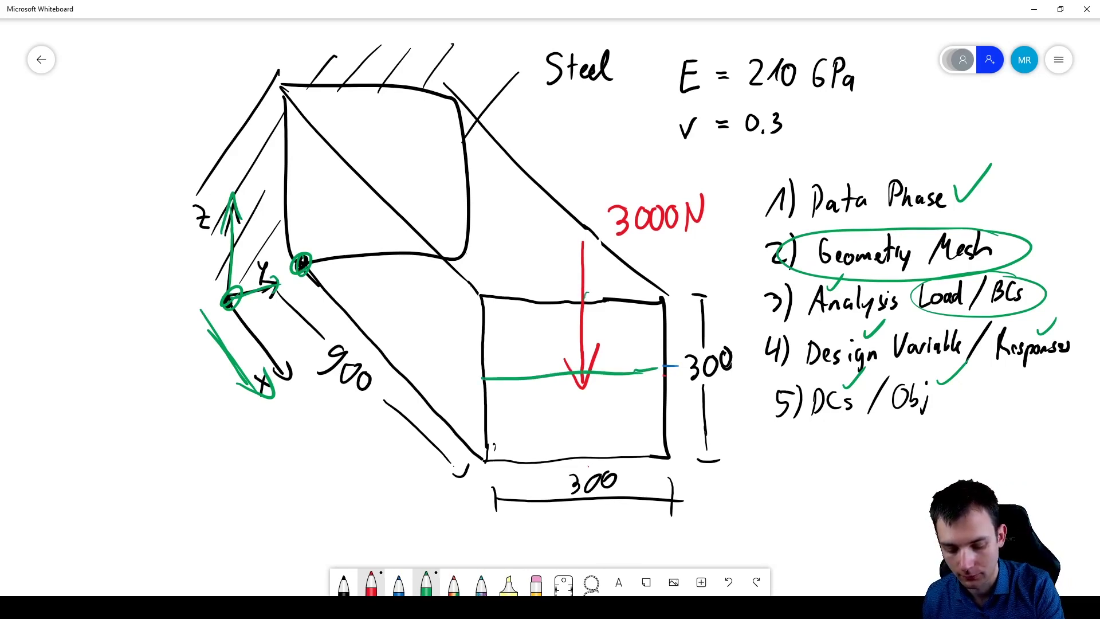
left_click_drag(584, 295, 581, 435)
left_click_drag(586, 368, 584, 366)
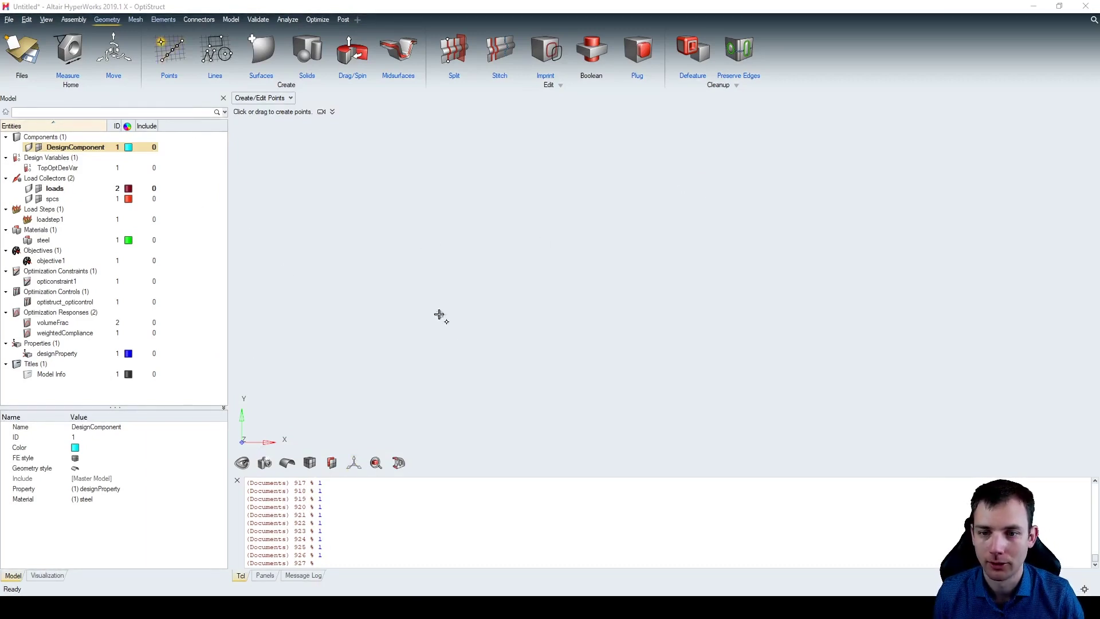
- In HyperWorks, create a point at the origin with X, Y and Z all set to 0
left_click(498, 322)
type("0")
key("Tab")
type("0")
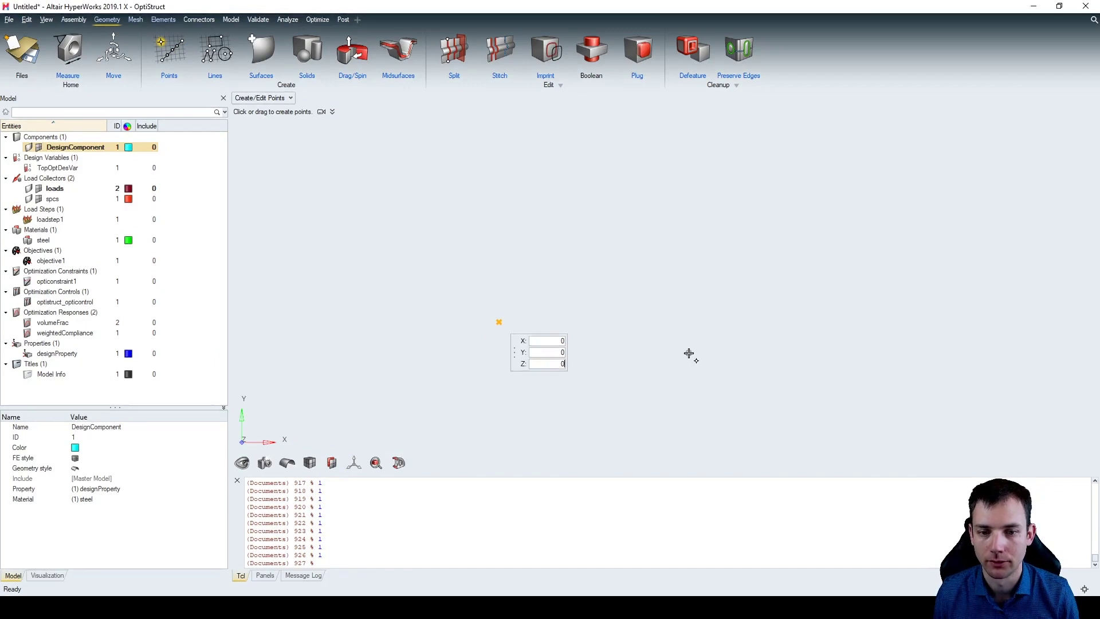
key("Tab")
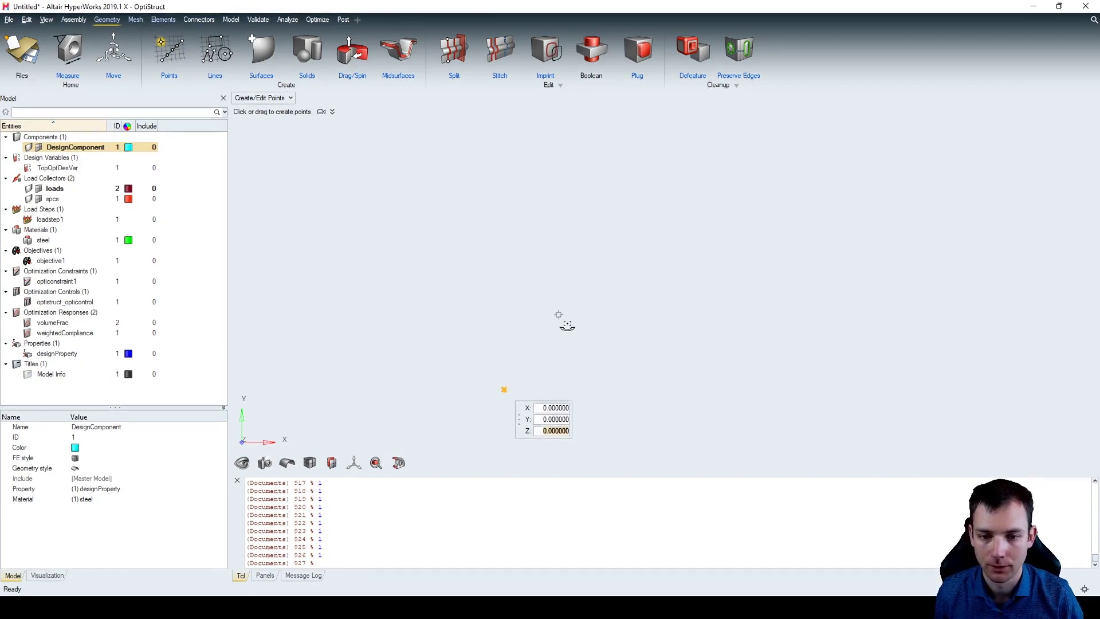
right_click(567, 303)
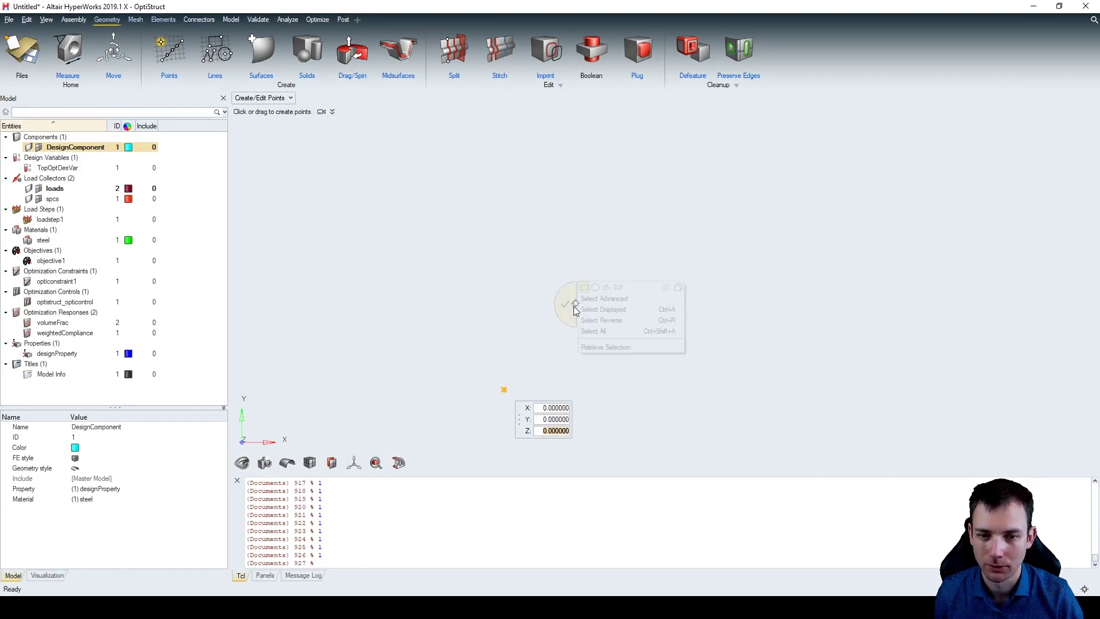
left_click(566, 303)
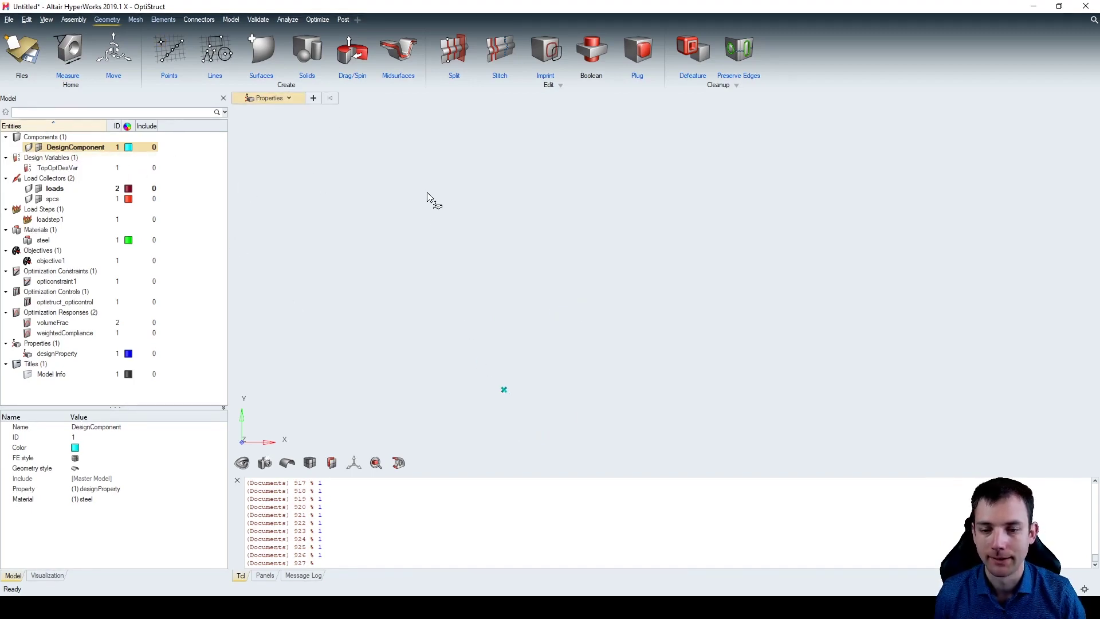
- Sketch a solid box from the origin point with a YZ base of about 6.7 by 3.7 and a height of about 1.1 along X
left_click(353, 463)
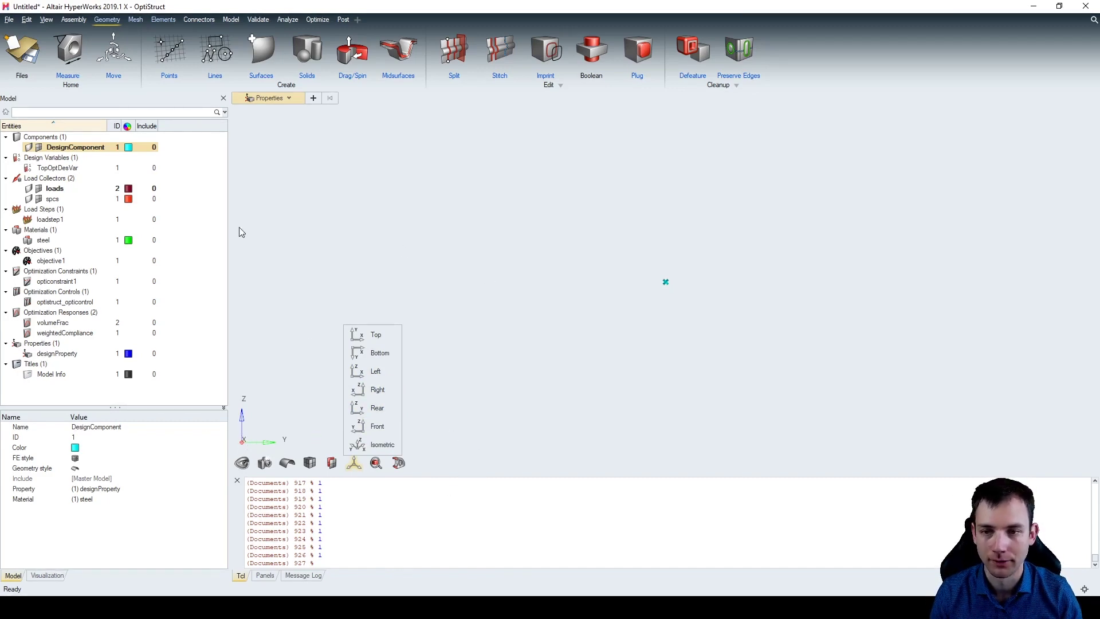
left_click(312, 57)
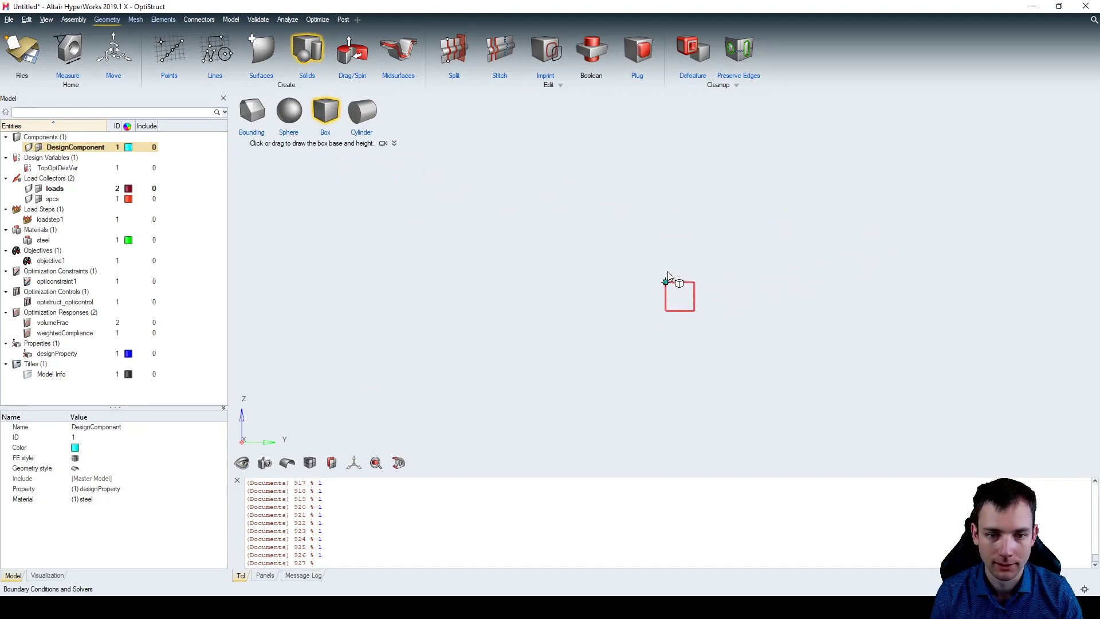
left_click(665, 282)
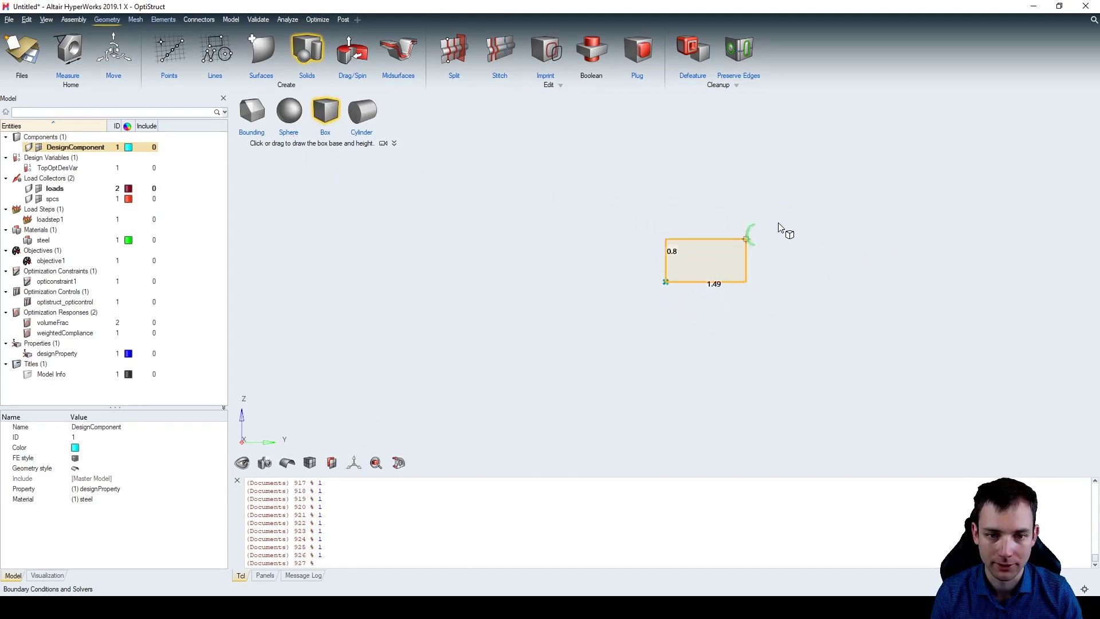
left_click(1025, 90)
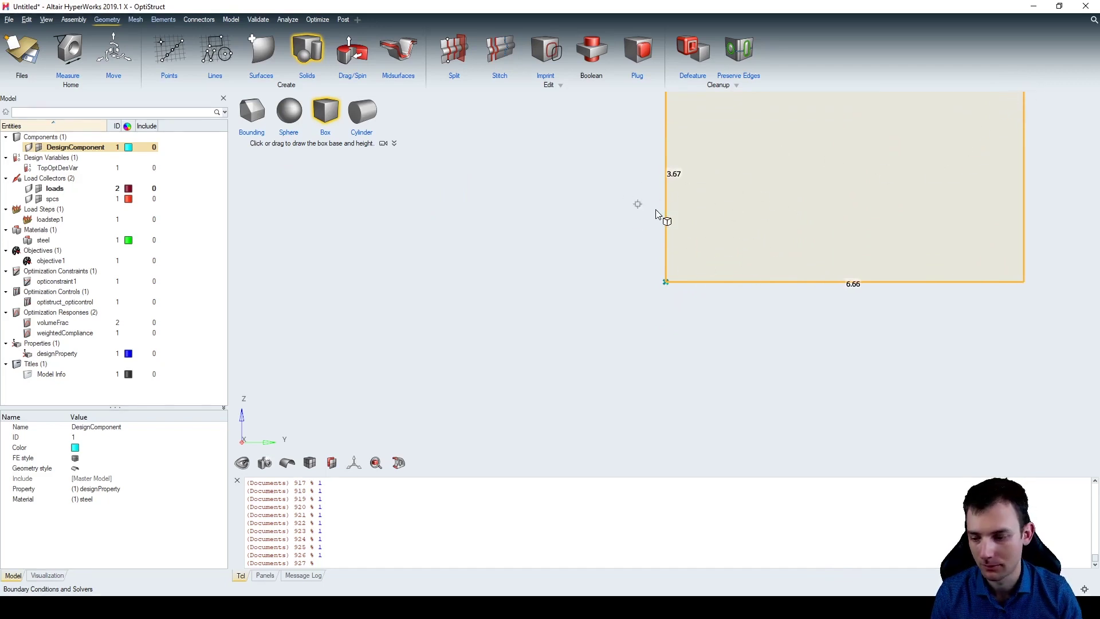
left_click_drag(766, 245, 800, 140, "ctrl")
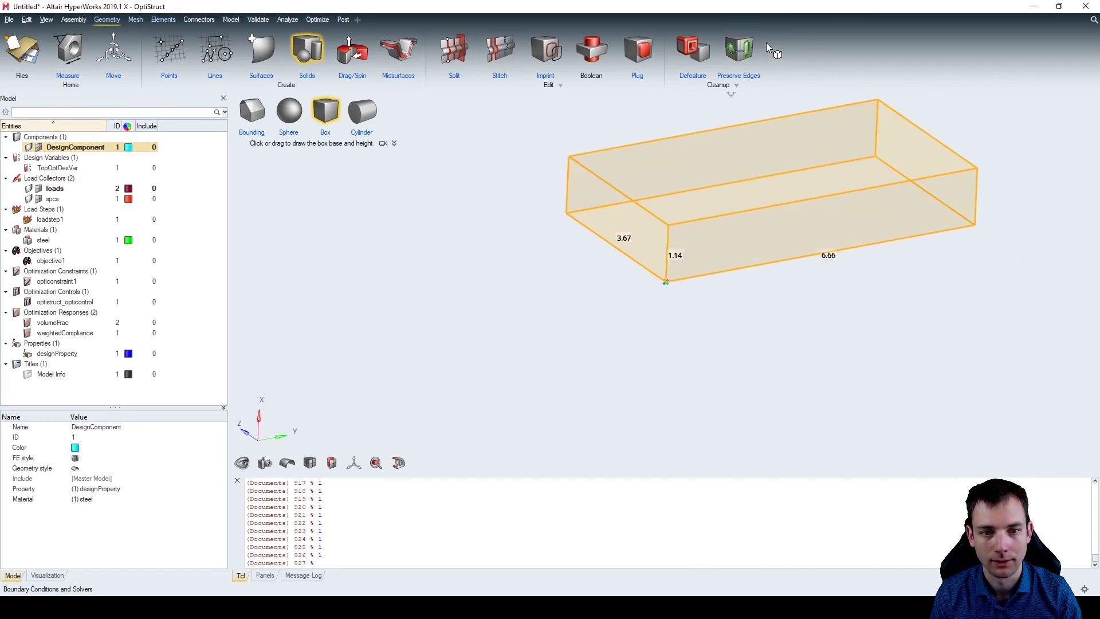
left_click(801, 102)
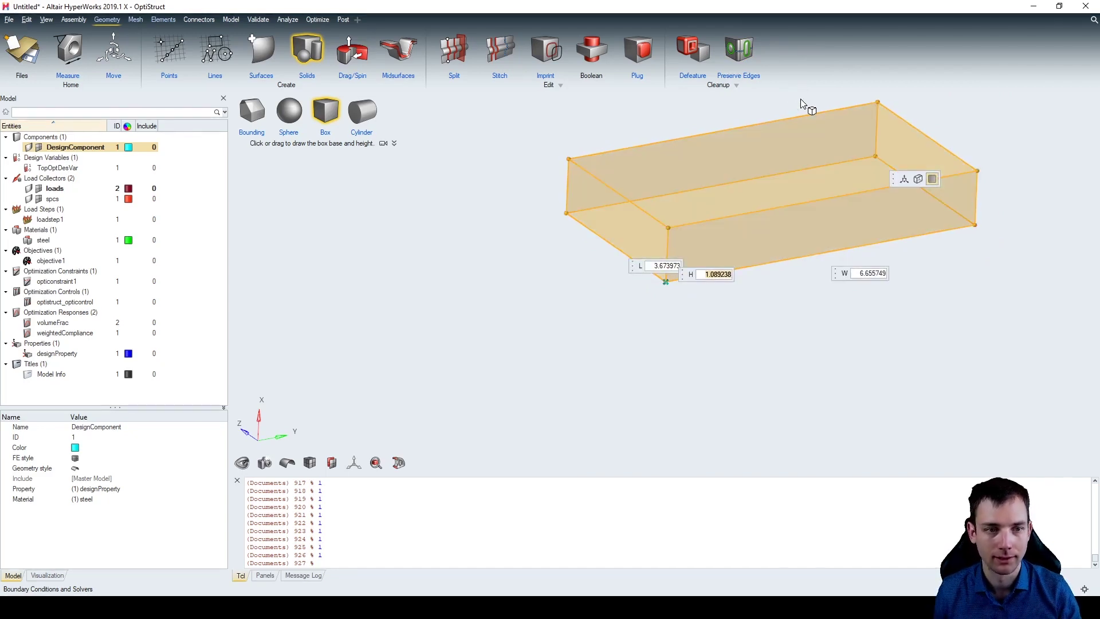
- Set the box's length and width to 300 and its height to 900
type("900")
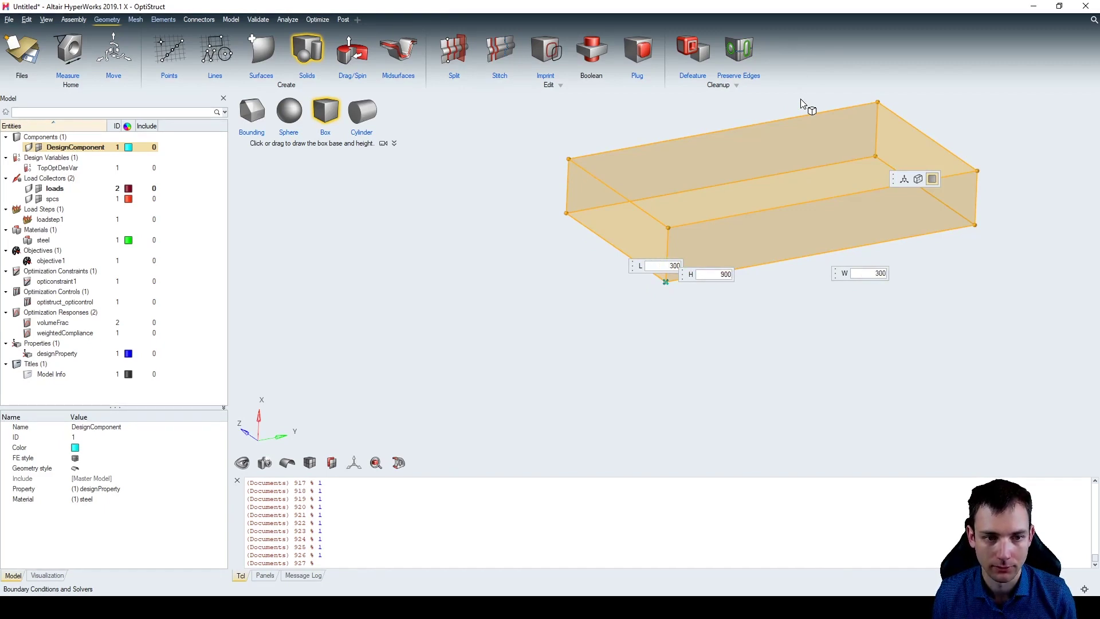
key("Tab")
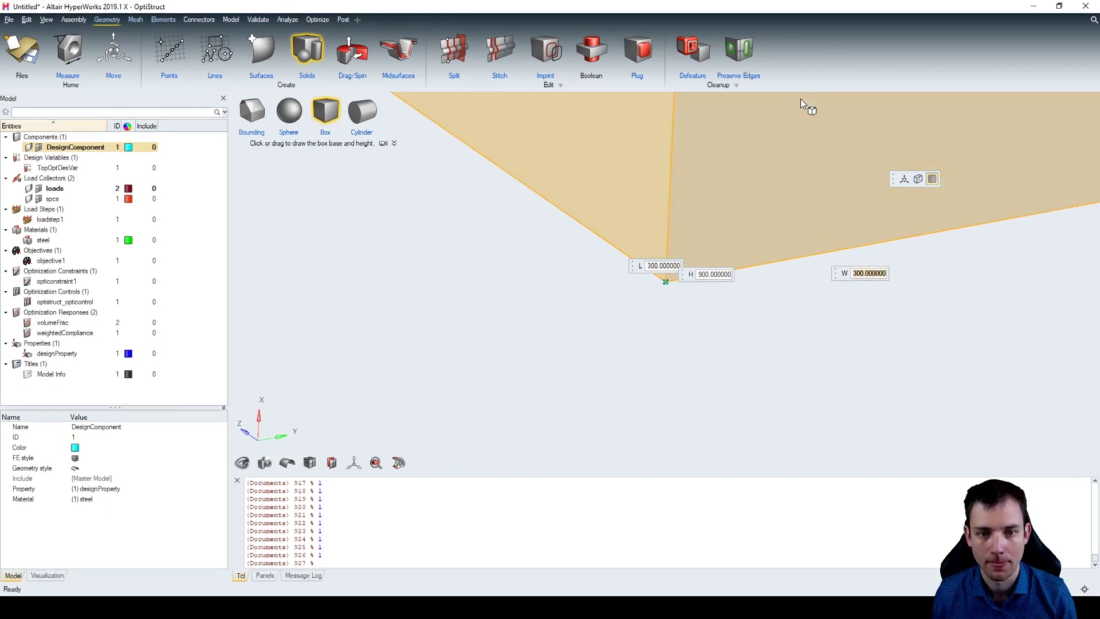
left_click(803, 335)
- Finish the box creation and inspect the solid from the top and several angled directions
scroll(670, 323, "down", 10)
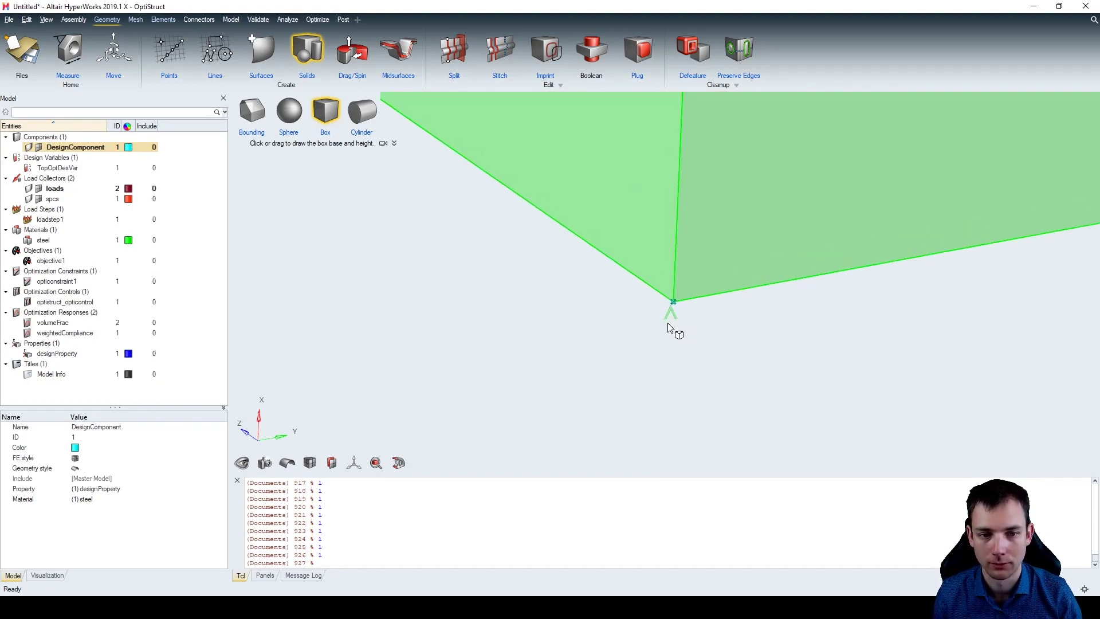
left_click_drag(589, 336, 454, 303, "ctrl")
scroll(454, 302, "down", 2)
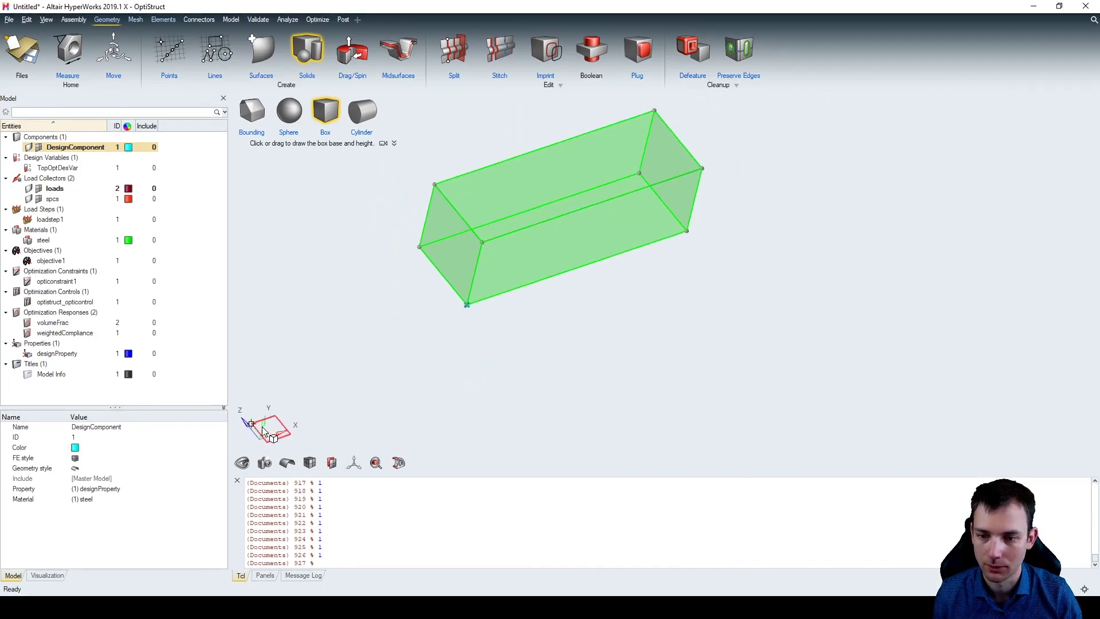
middle_click_drag(474, 273, 545, 267)
mouse_move(546, 268)
left_mouse_down("ctrl")
mouse_move(437, 344)
mouse_move(538, 265)
mouse_move(550, 269)
left_mouse_up("ctrl")
left_click(354, 463)
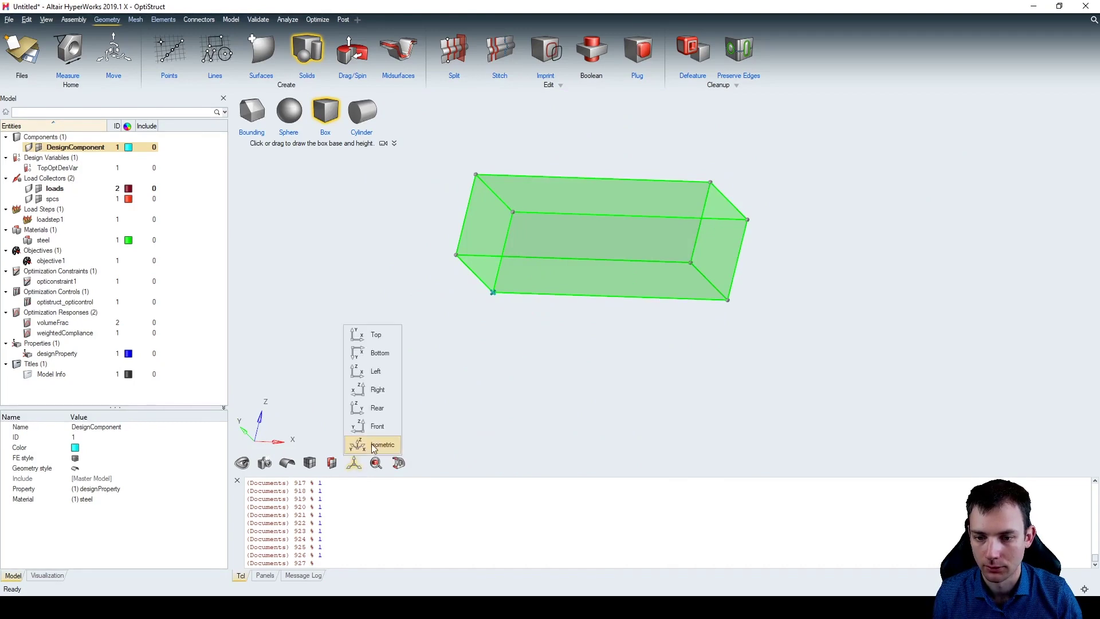
left_click(361, 334)
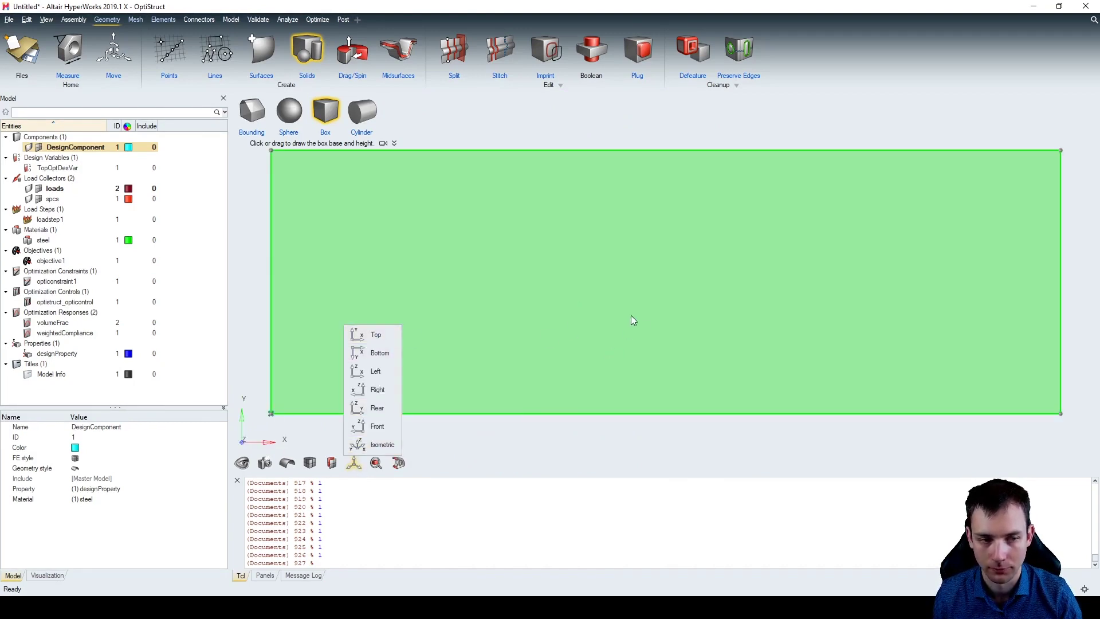
scroll(640, 308, "down", 4)
key("Escape")
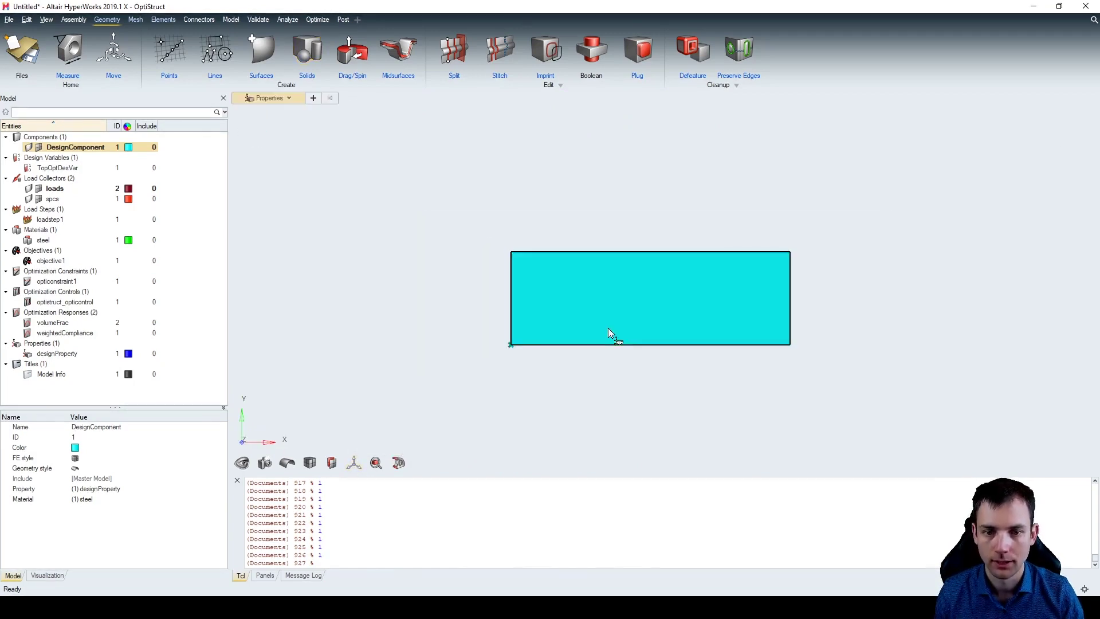
scroll(457, 269, "down", 2)
middle_click_drag(459, 270, 598, 306)
left_click_drag(599, 305, 642, 228, "ctrl")
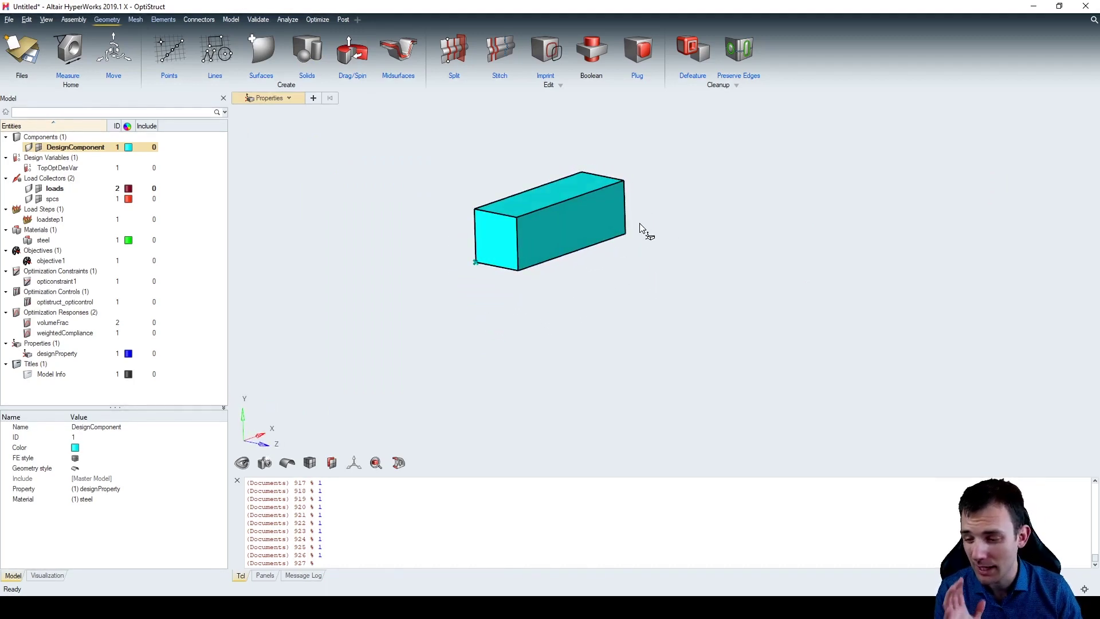
- Split the box solid lengthwise with a plane normal to Z through the midpoint of the lower edge of its end face at the origin
left_click(465, 56)
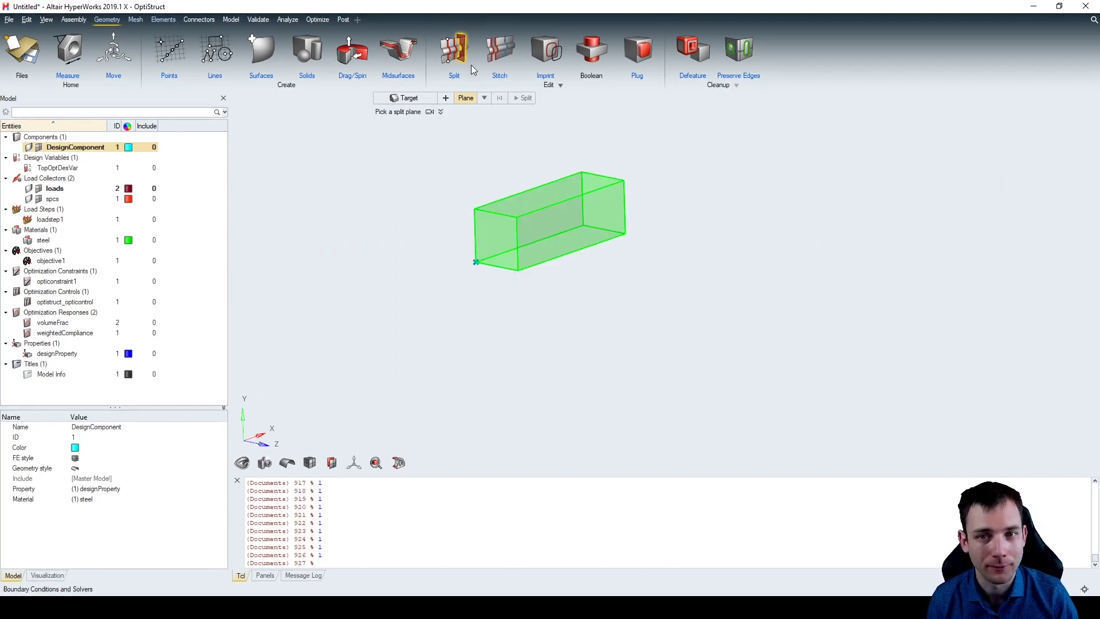
left_click(406, 98)
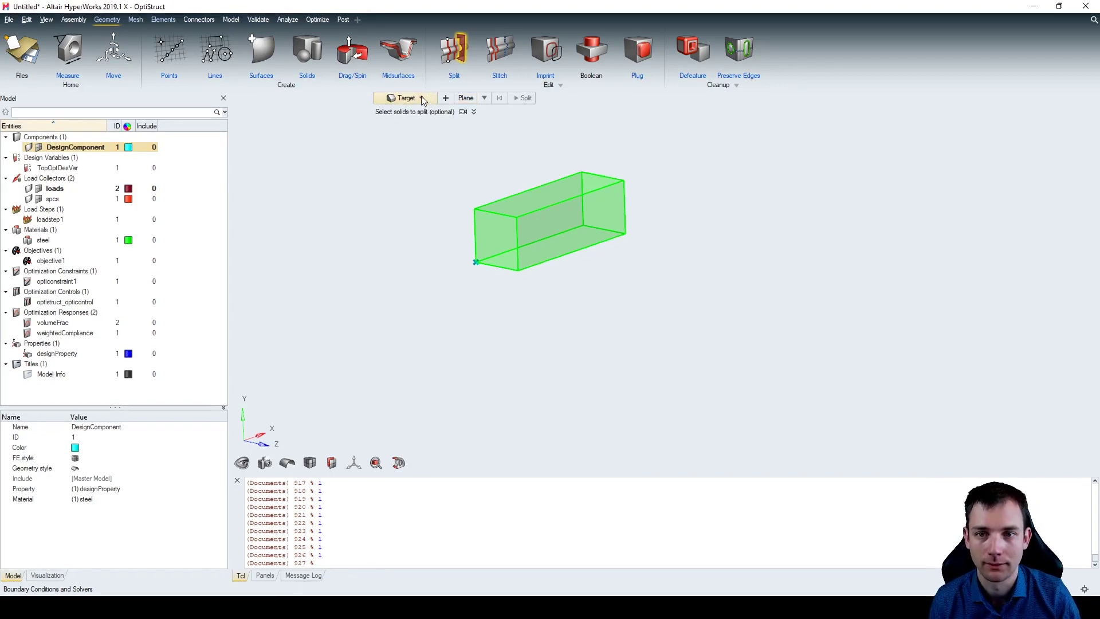
left_click(421, 98)
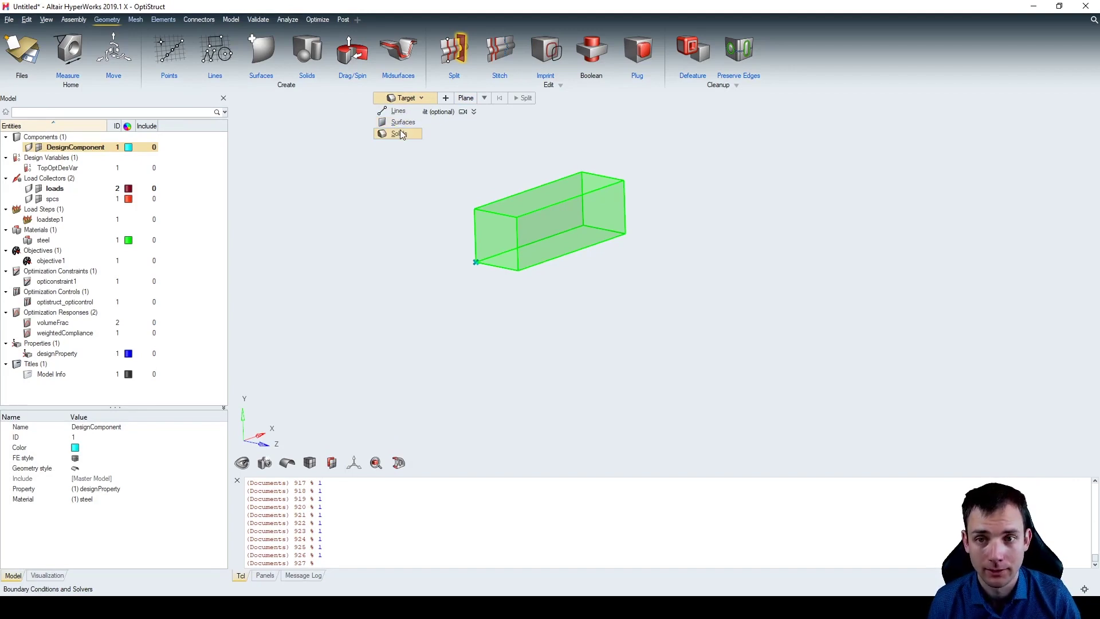
left_click(401, 133)
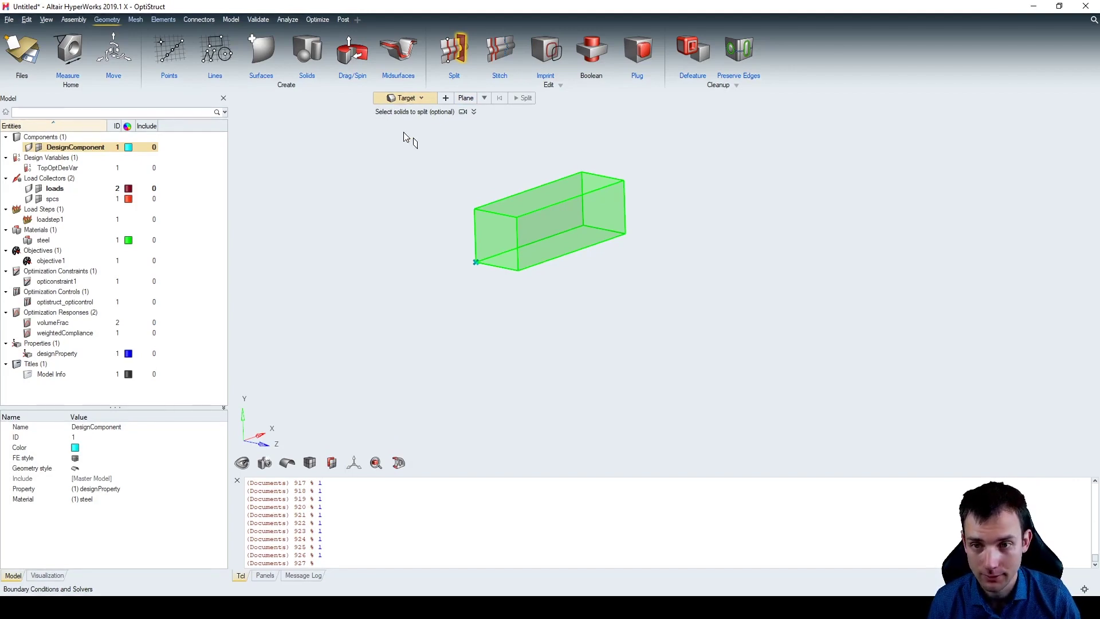
left_click(533, 223)
left_click(465, 98)
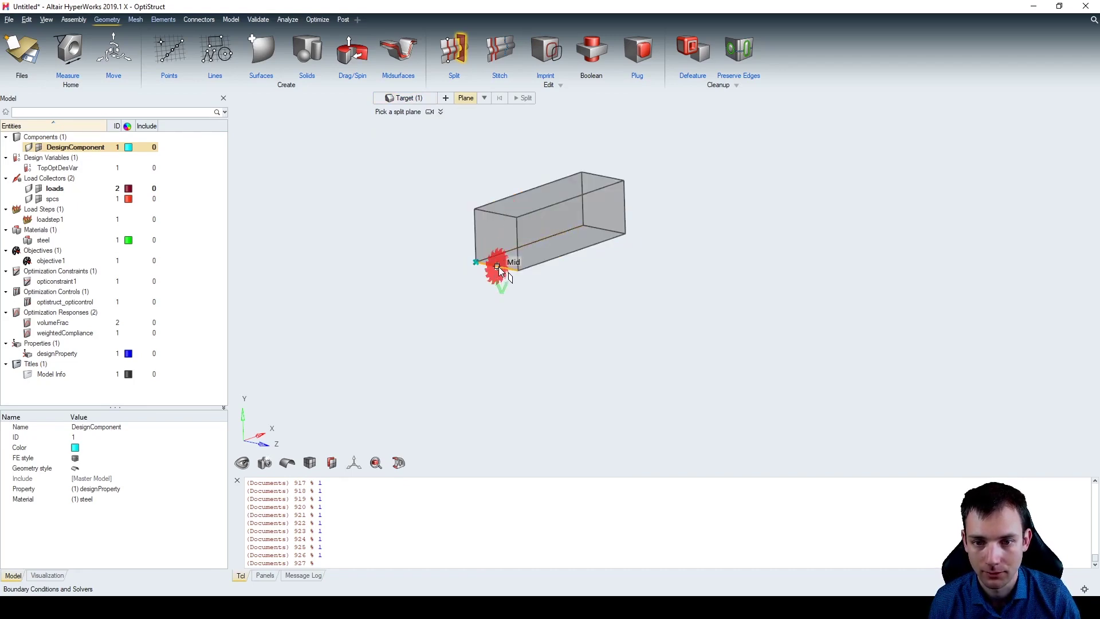
middle_click_drag(480, 269, 491, 302)
scroll(503, 272, "down", 3)
scroll(496, 279, "up", 5)
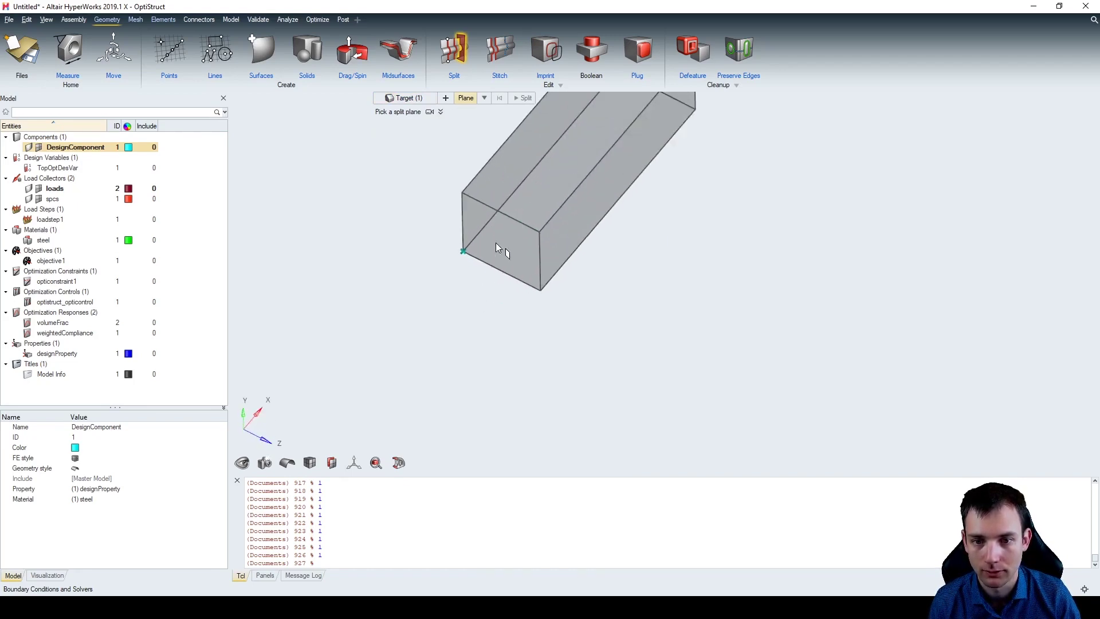
scroll(496, 247, "up", 3)
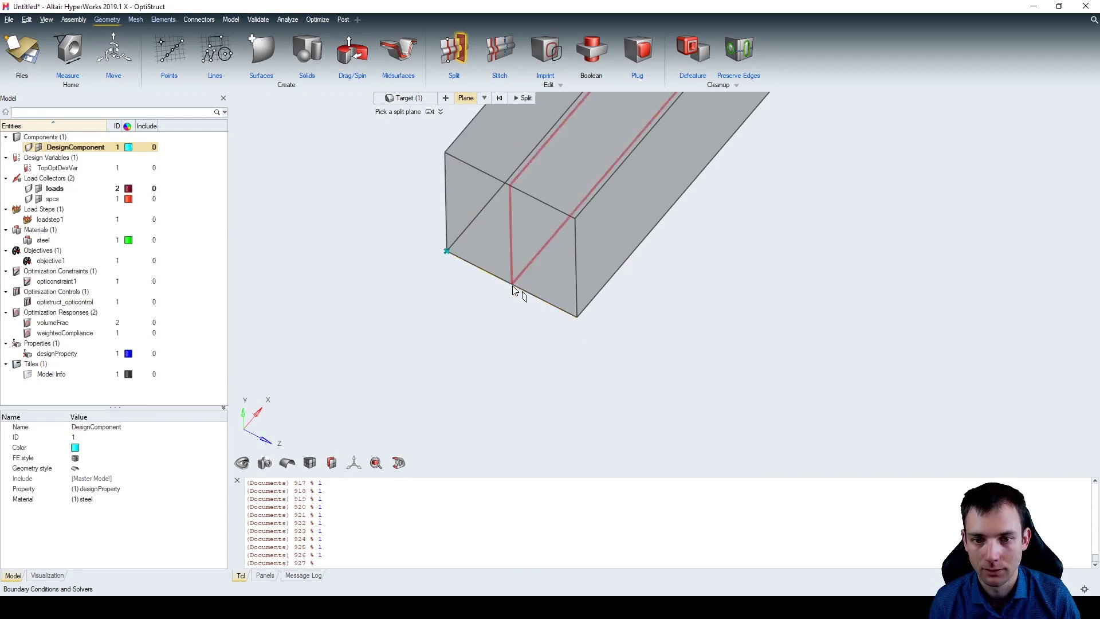
left_click(512, 284)
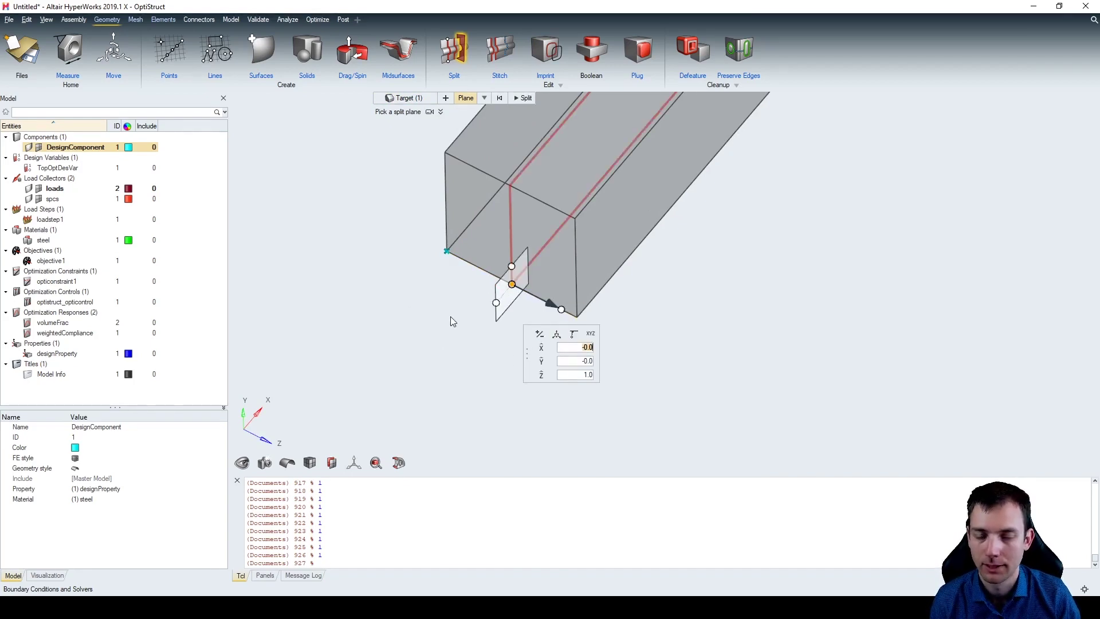
middle_click(414, 328)
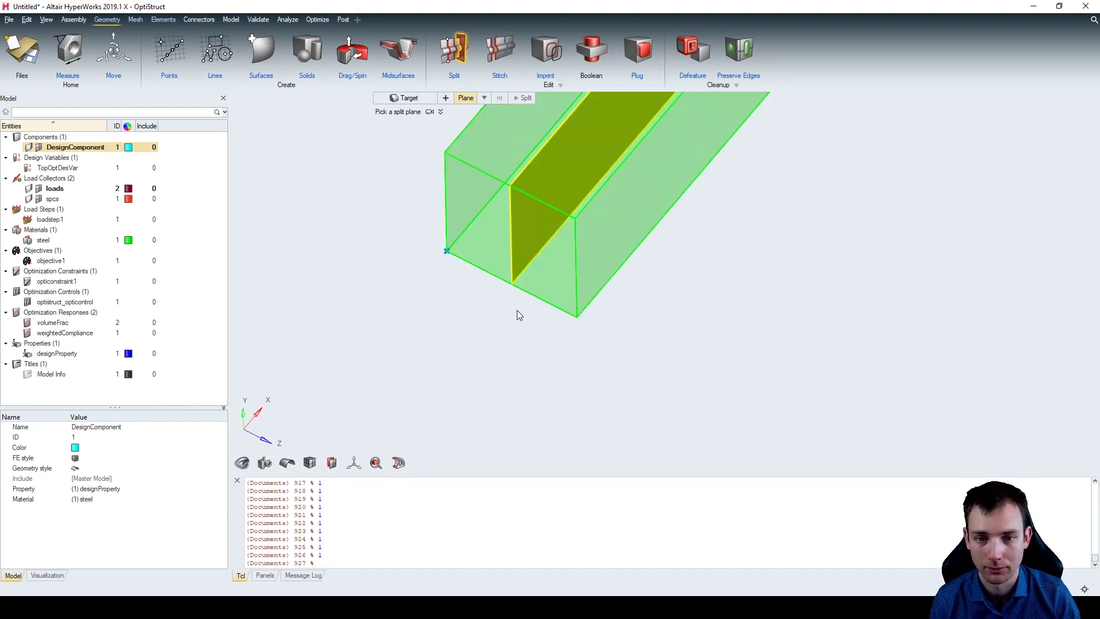
- Split both half solids lengthwise with a plane normal to Y through the midpoint of the shared edge on the end face
middle_click_drag(518, 312, 540, 283)
right_click_drag(540, 283, 439, 128)
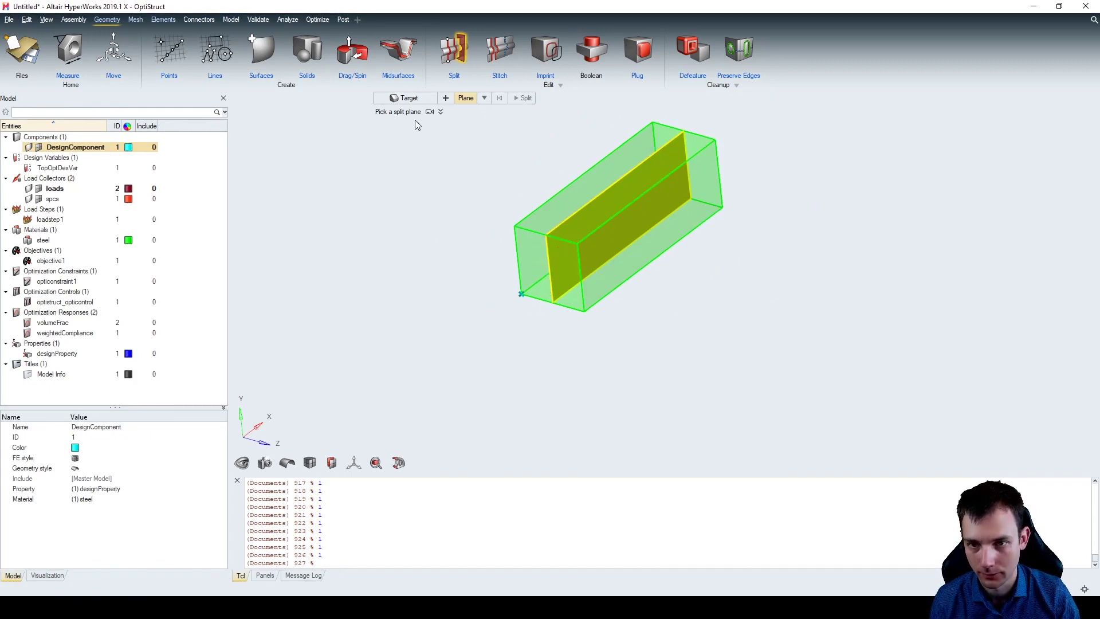
left_click(411, 101)
left_click(409, 102)
left_click_drag(460, 199, 675, 322)
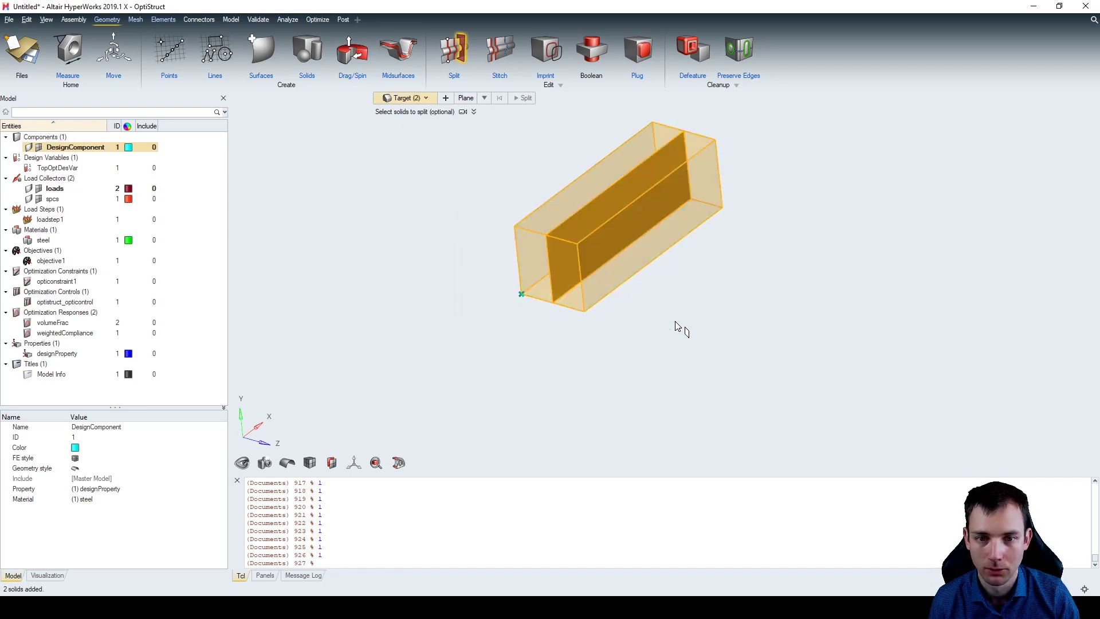
left_click(468, 99)
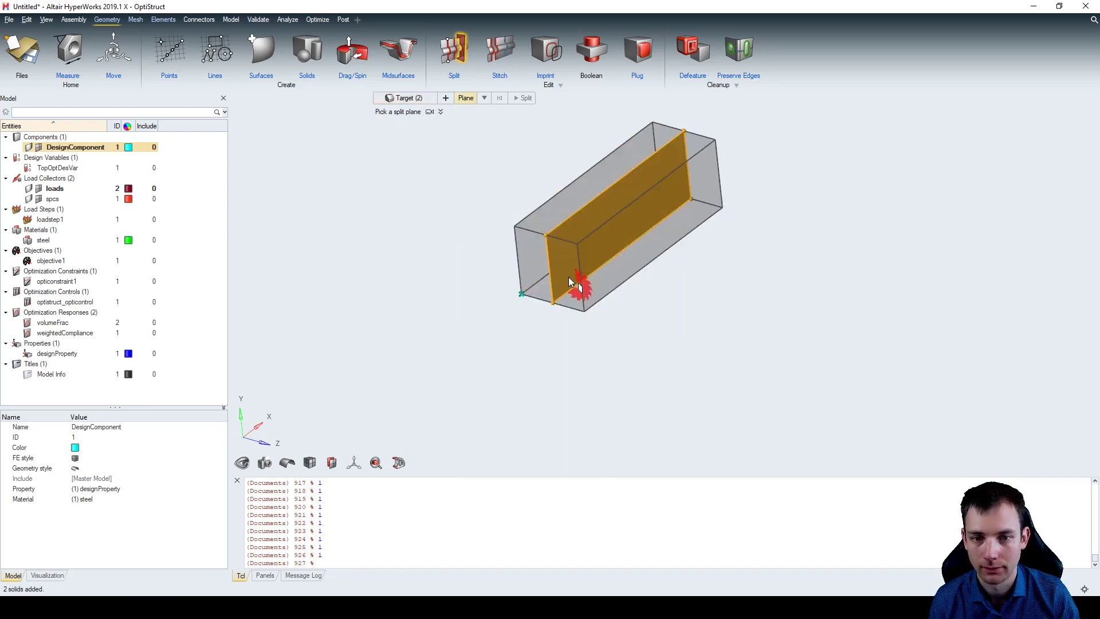
left_click(550, 270)
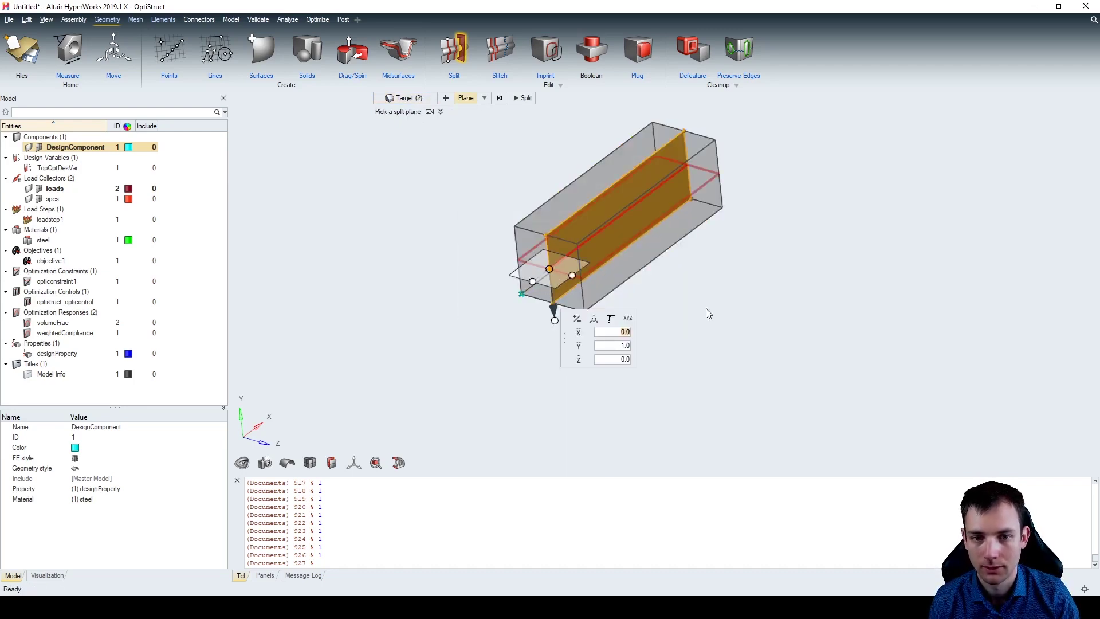
middle_click(673, 342)
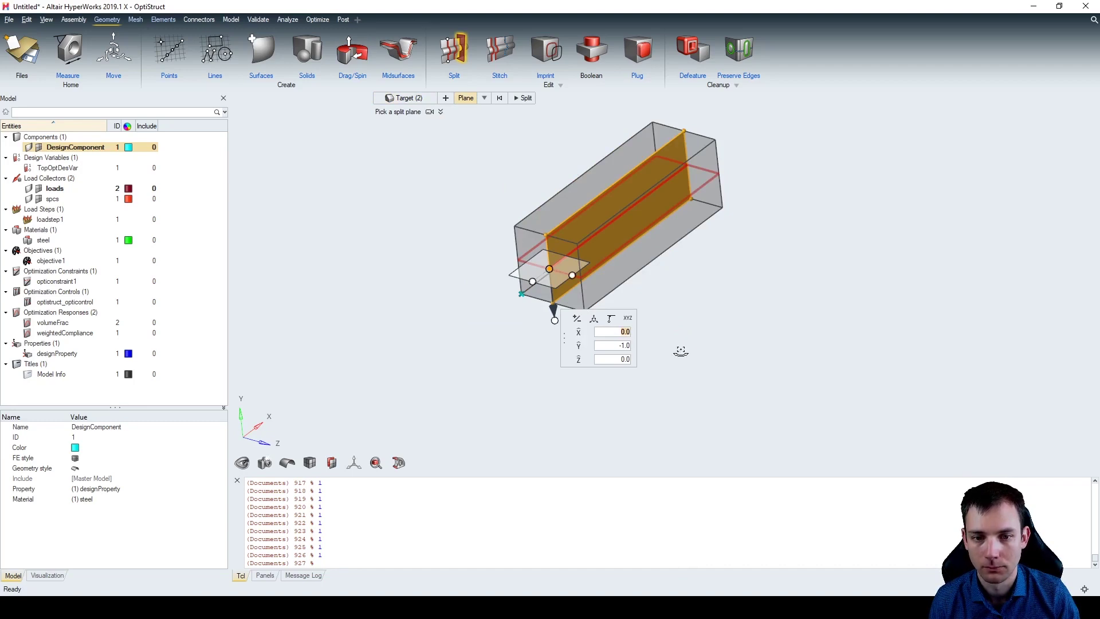
- Inspect the quartered beam solid and its internal partition faces from several angles
middle_click_drag(695, 285, 545, 269)
scroll(509, 185, "up", 3)
right_click_drag(511, 185, 465, 161)
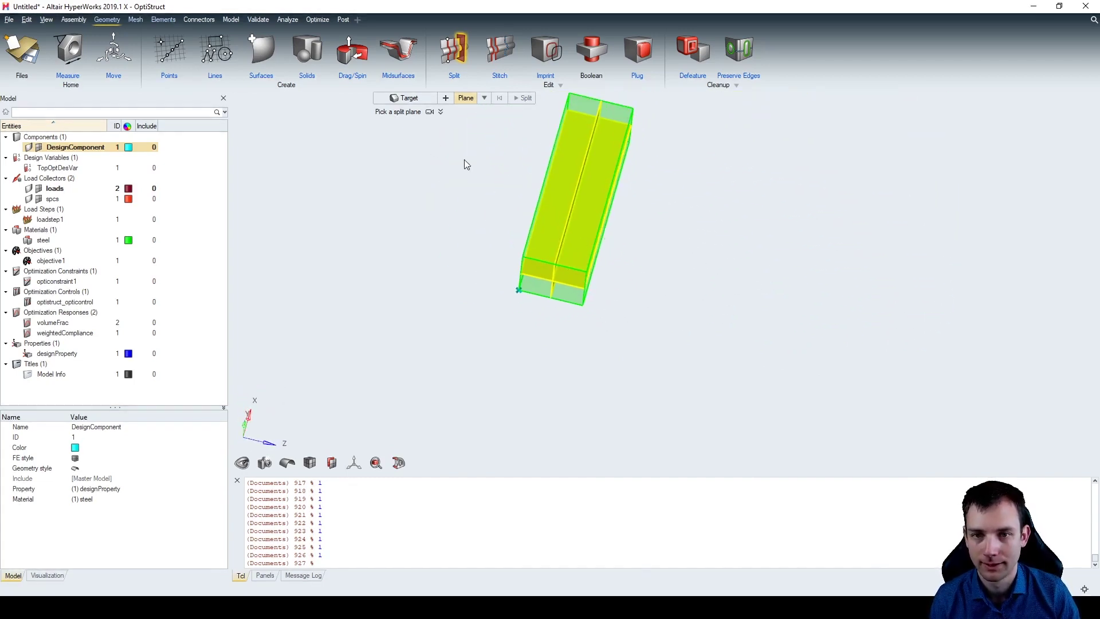
left_click(416, 100)
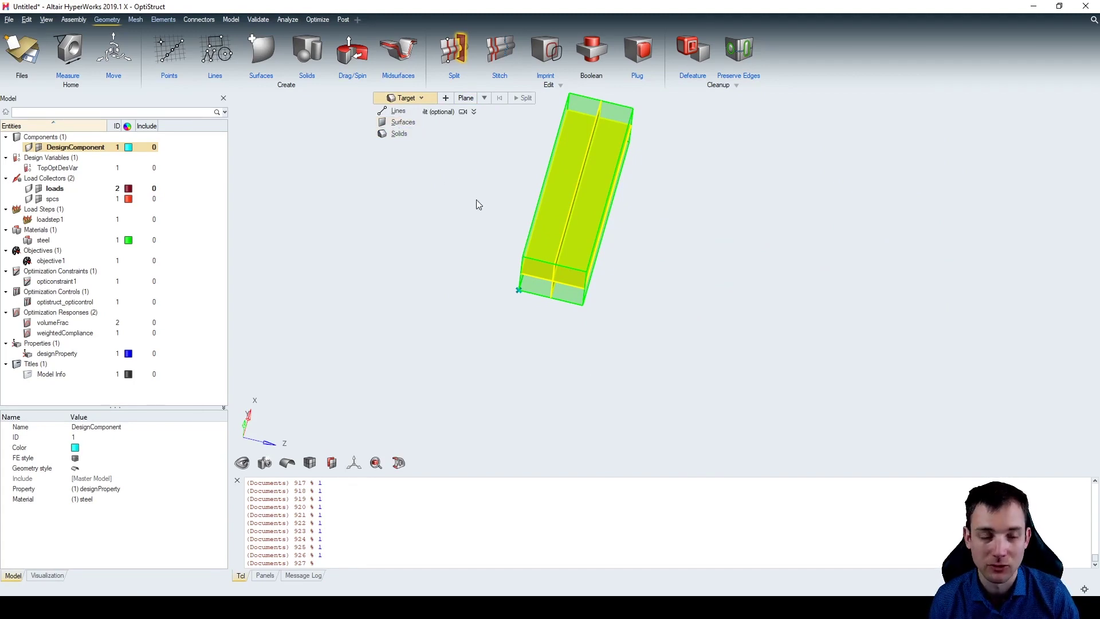
left_click(568, 246)
middle_click_drag(569, 194, 527, 260)
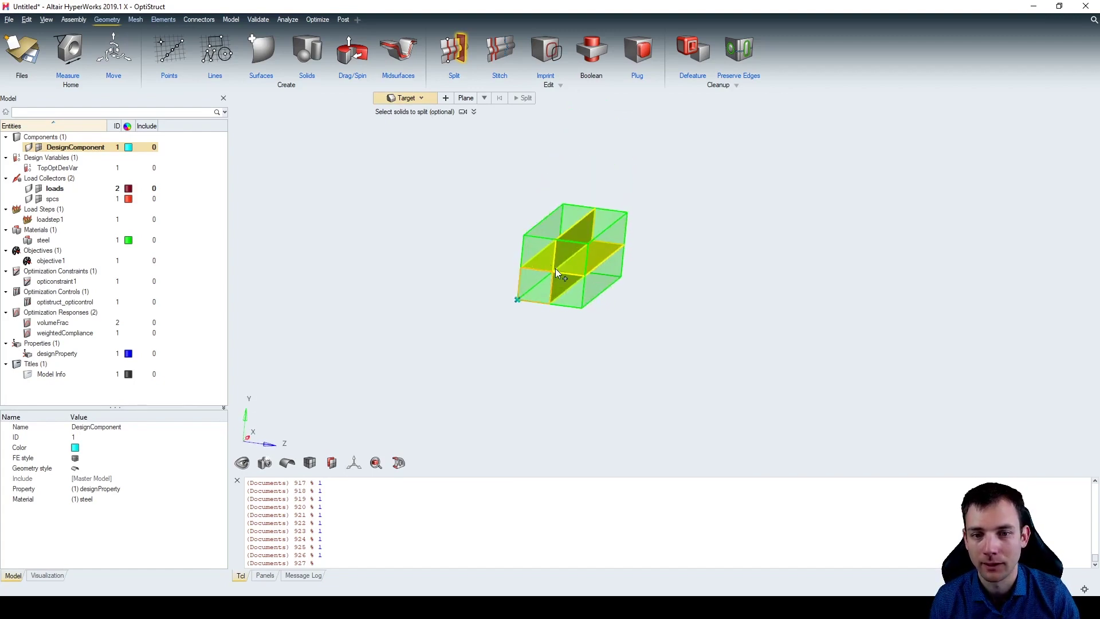
scroll(564, 275, "up", 5)
scroll(538, 269, "down", 2)
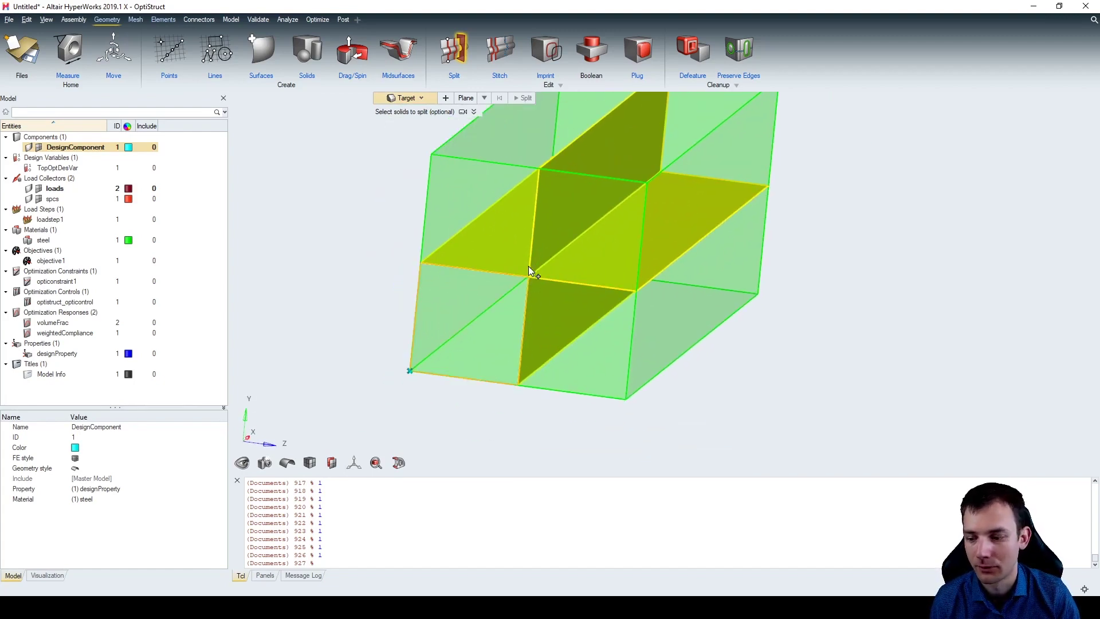
scroll(530, 264, "down", 3)
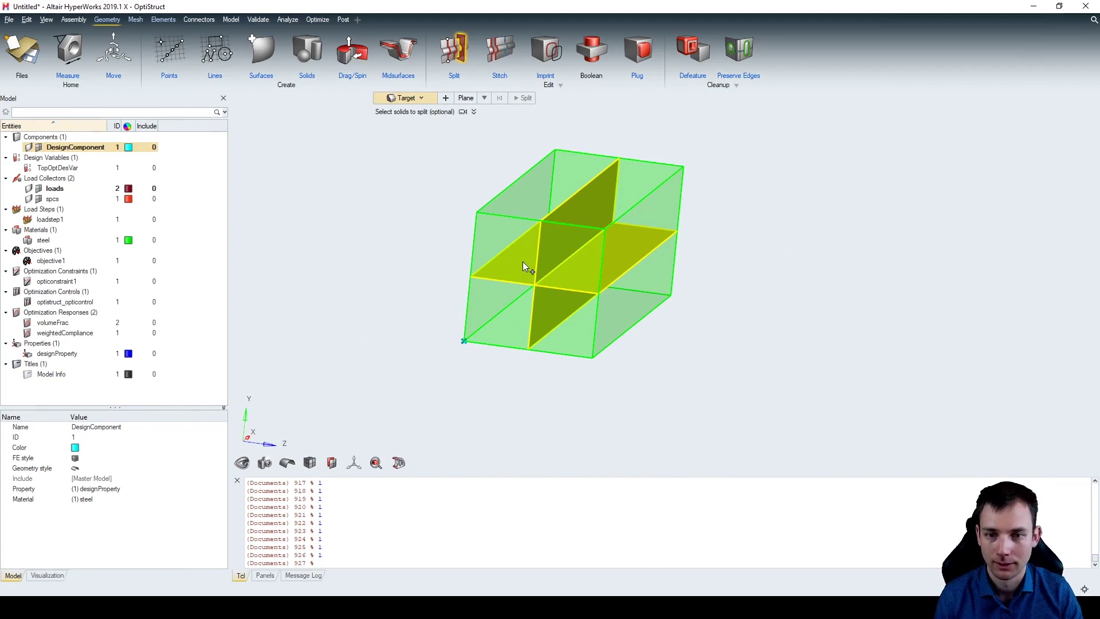
mouse_move(523, 261)
middle_mouse_down()
mouse_move(474, 246)
mouse_move(361, 247)
mouse_move(661, 260)
middle_mouse_up()
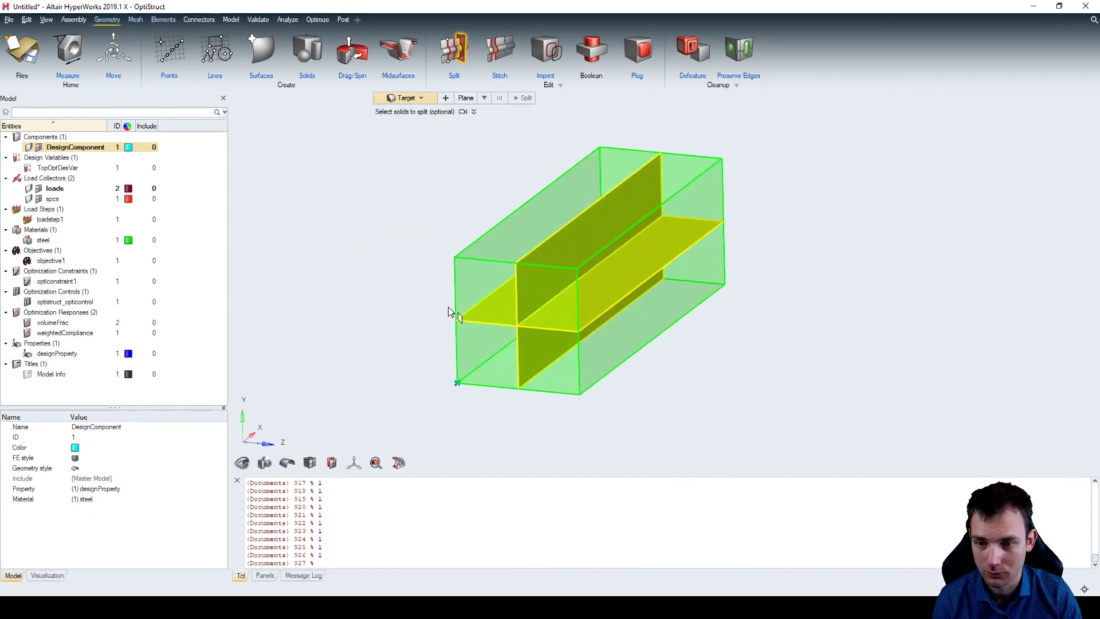
scroll(455, 307, "down", 2)
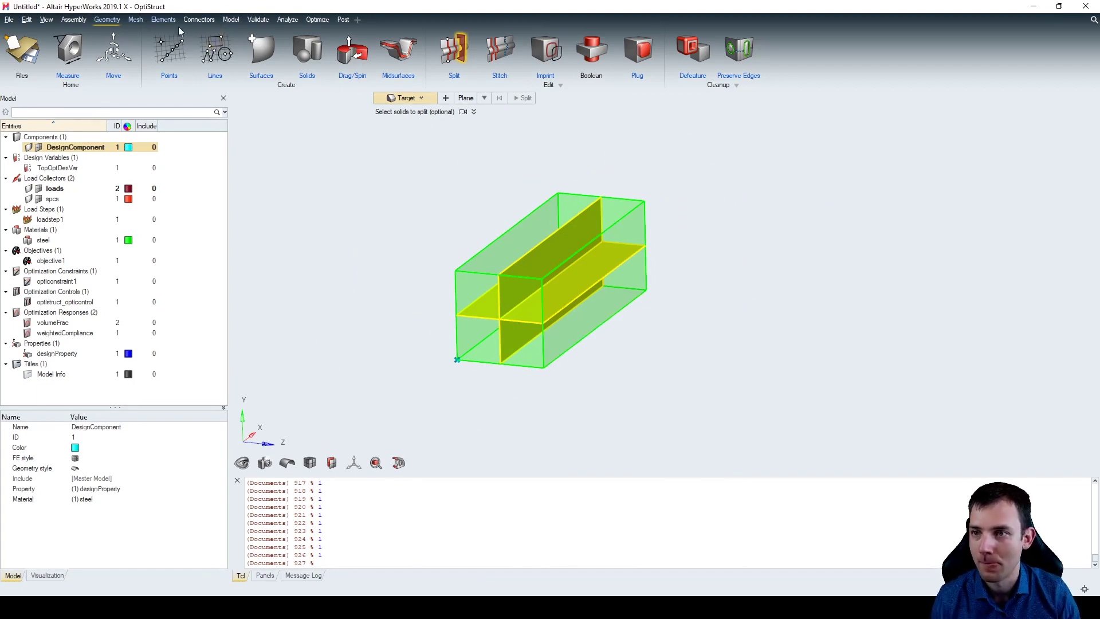
- Start hex meshing for multiple solids and select all unmeshed solids
left_click(135, 19)
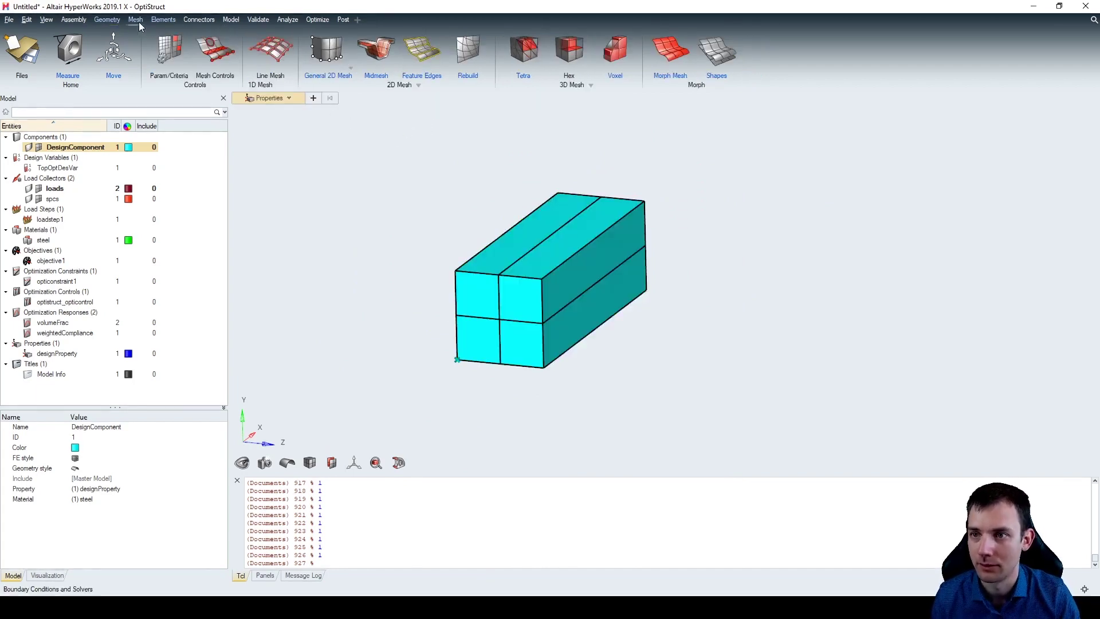
left_click(585, 50)
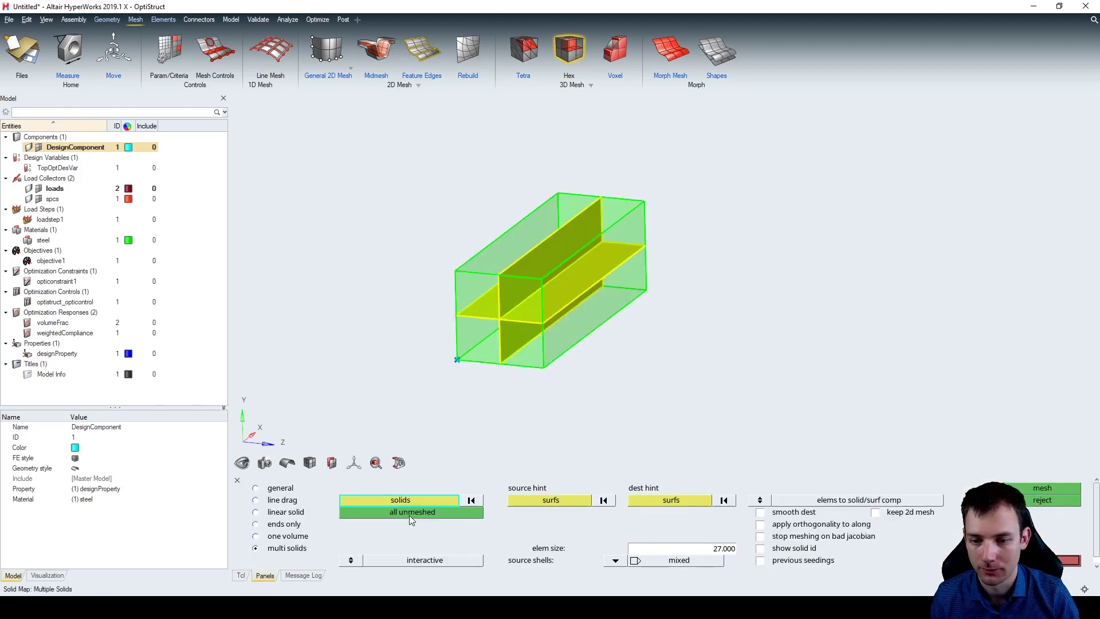
left_click(409, 515)
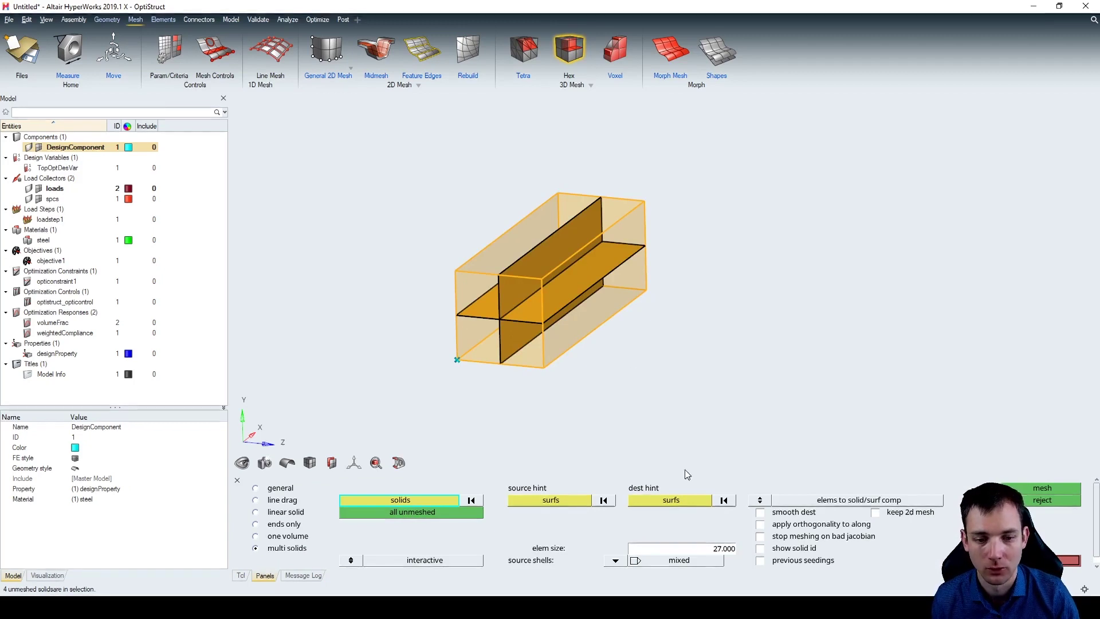
- Set the element size to 23 and examine the partitioned end face up close
left_click(731, 547)
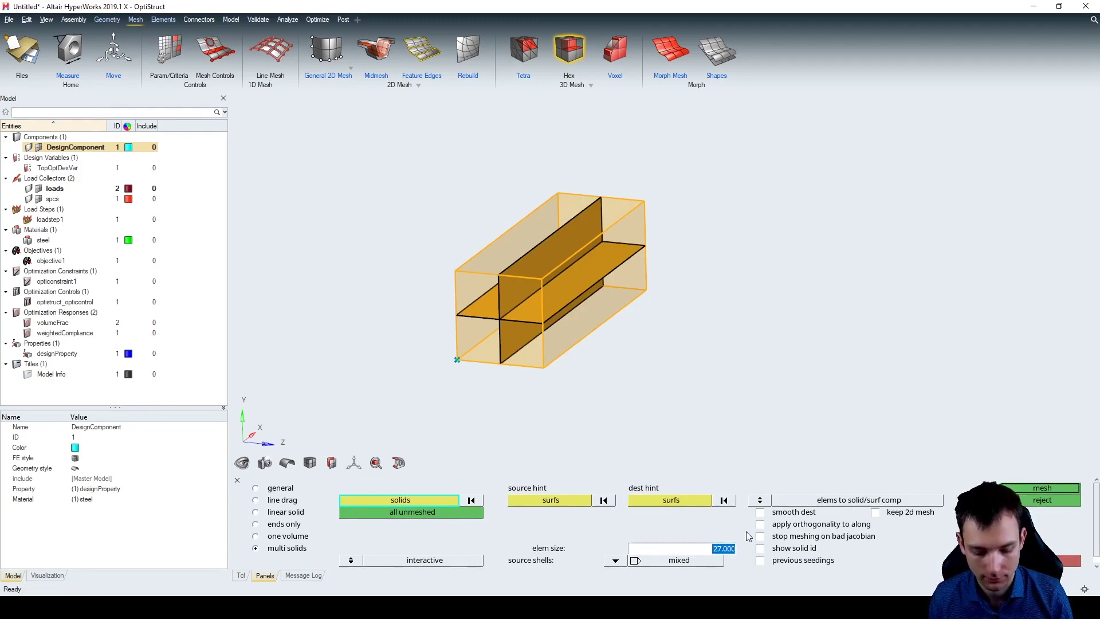
key("Return")
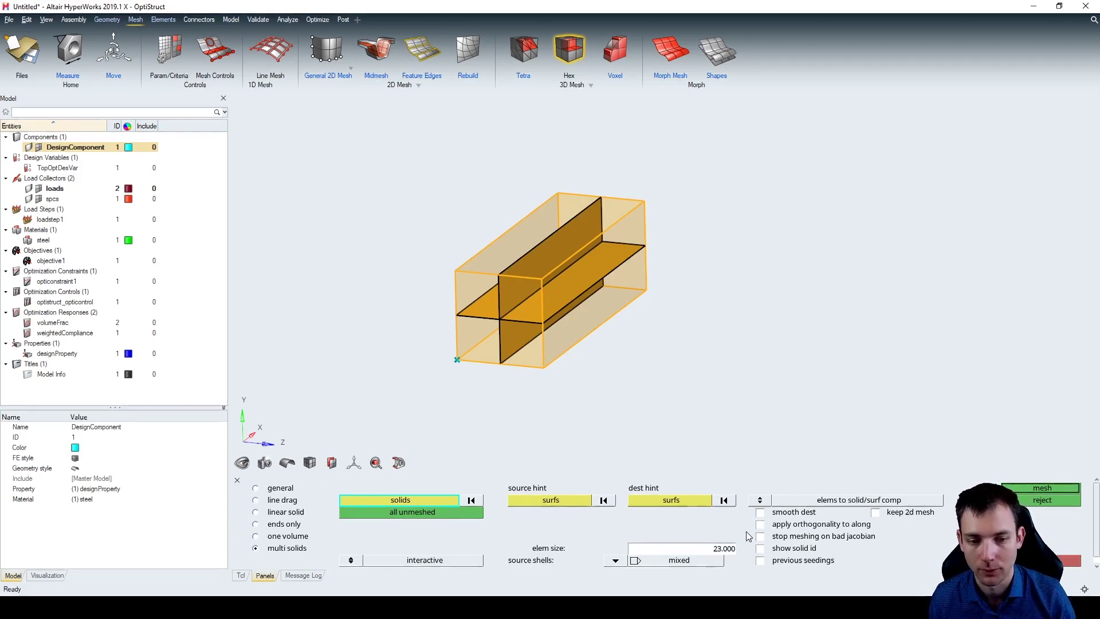
scroll(600, 335, "up", 4)
scroll(520, 347, "up", 2)
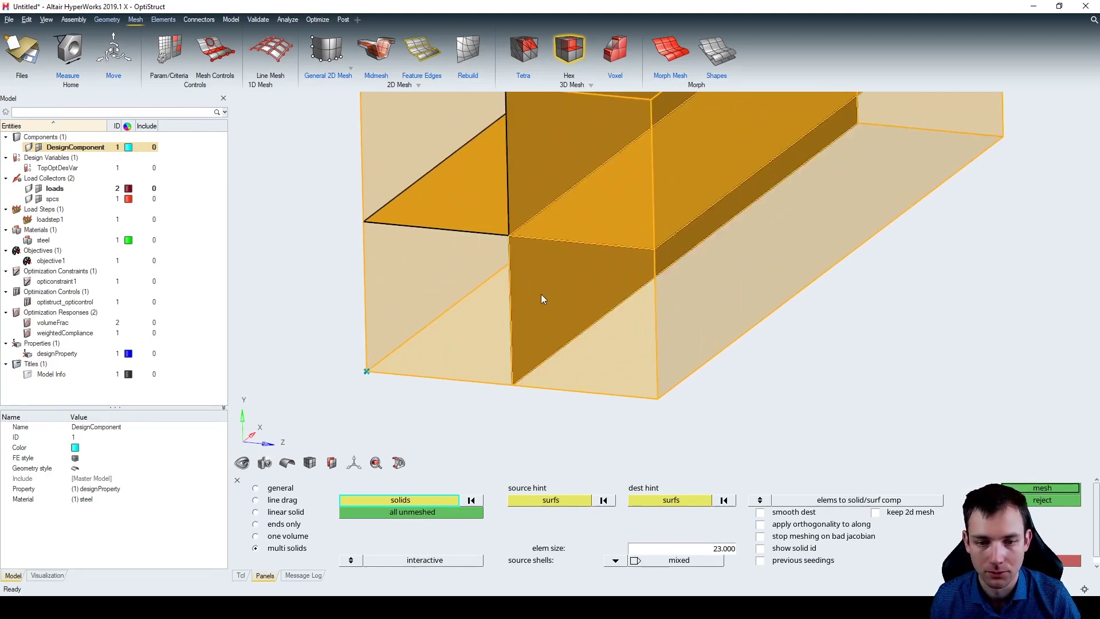
scroll(538, 298, "down", 2)
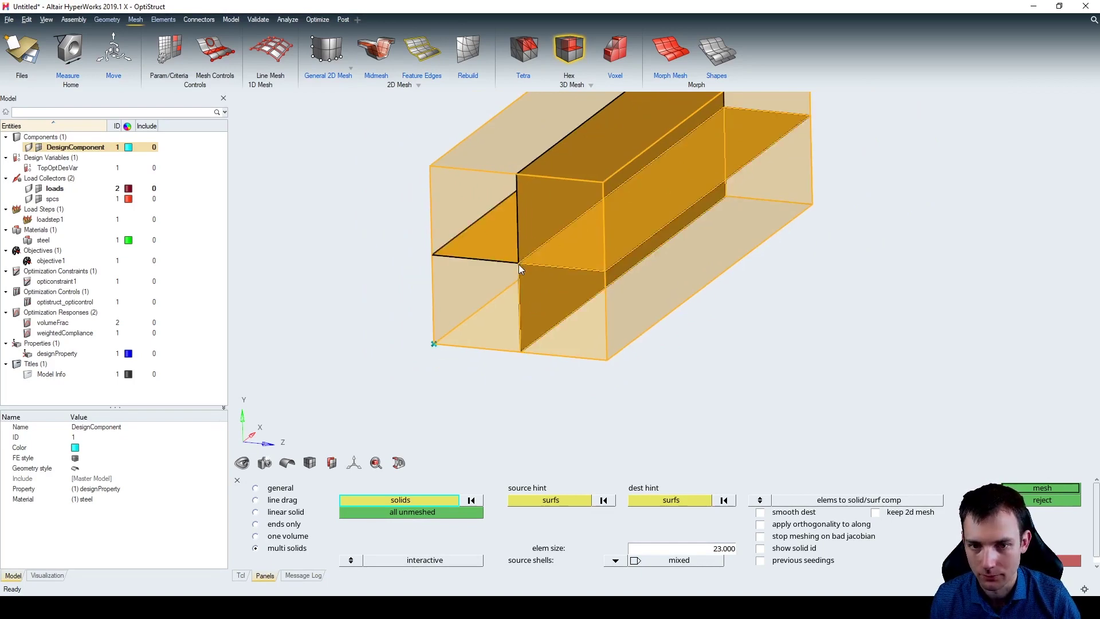
scroll(517, 263, "up", 3)
scroll(527, 256, "down", 1)
scroll(527, 256, "down", 2)
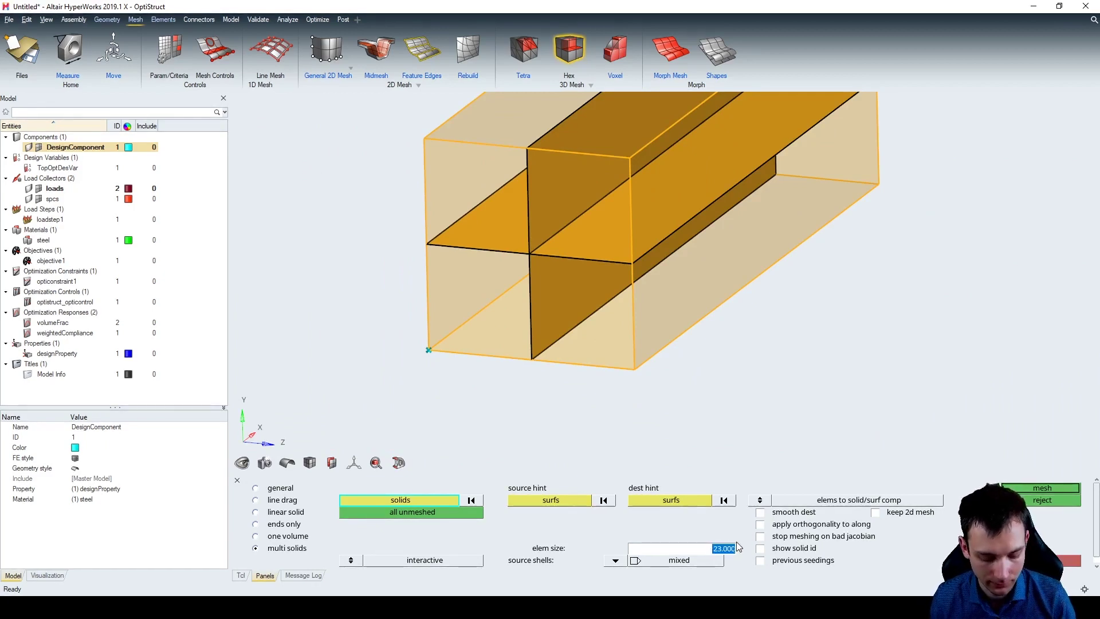
- Set the element size to 25, preview the edge densities and generate the hex mesh on the selected solids
type("25")
key("Return")
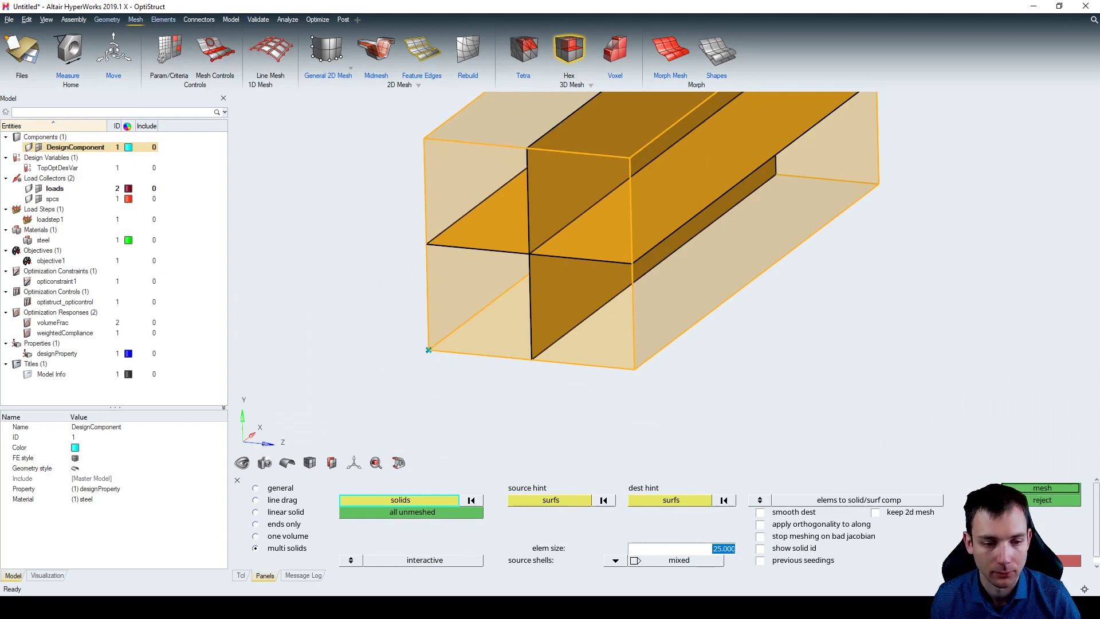
left_click(1044, 491)
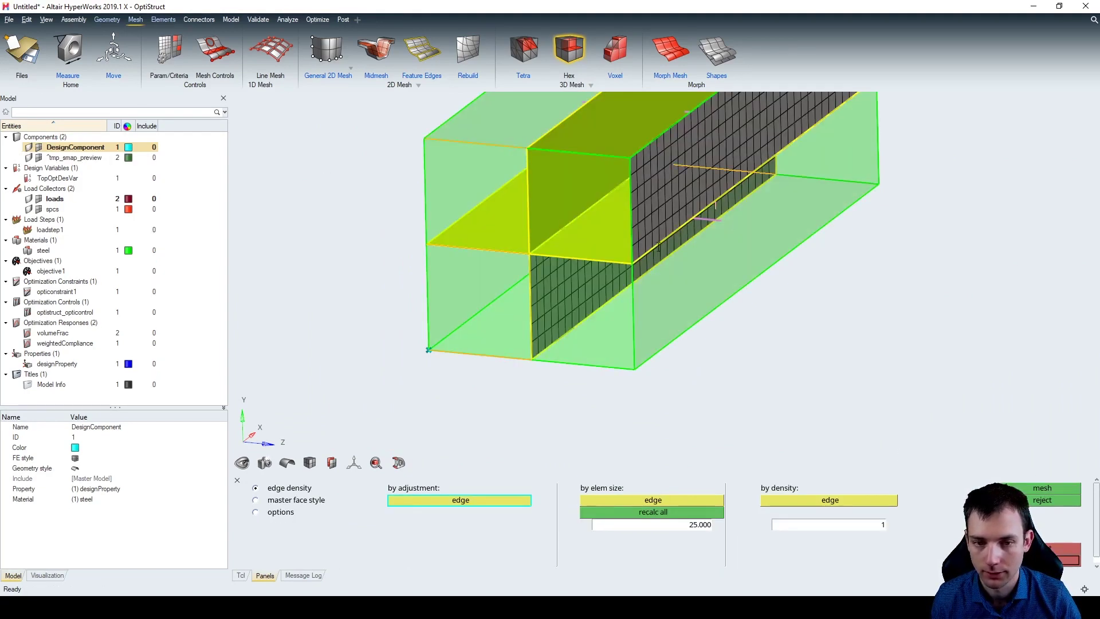
middle_click_drag(705, 223, 771, 234)
left_click_drag(771, 233, 667, 205, "ctrl")
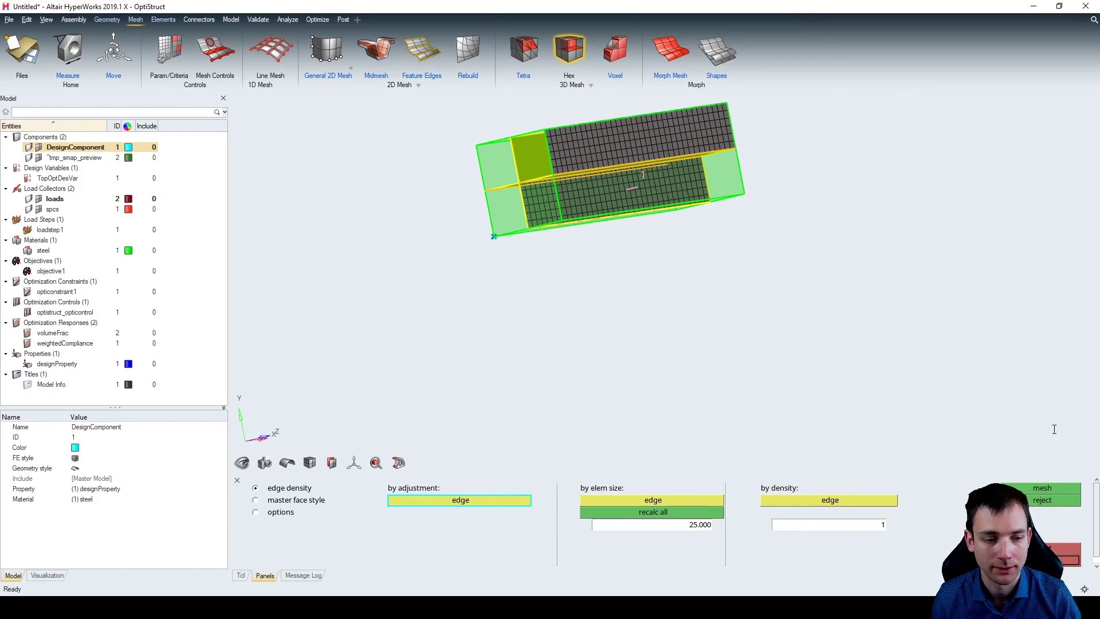
left_click(1047, 487)
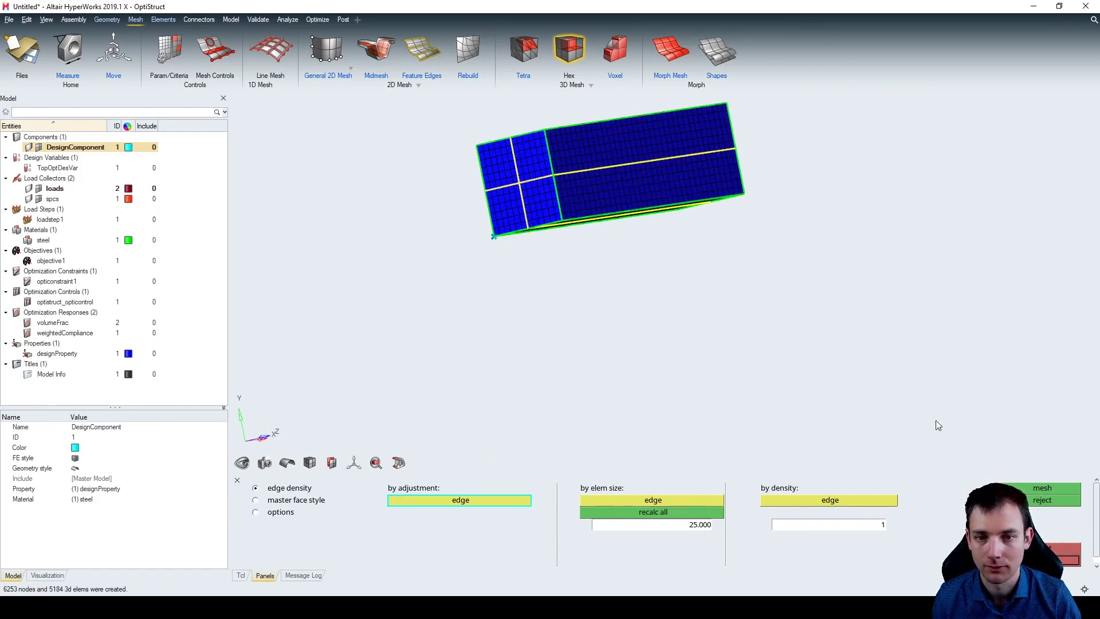
- Switch to Microsoft Whiteboard and tick off the Geometry Mesh item in the task list
left_click_drag(642, 252, 660, 231, "ctrl")
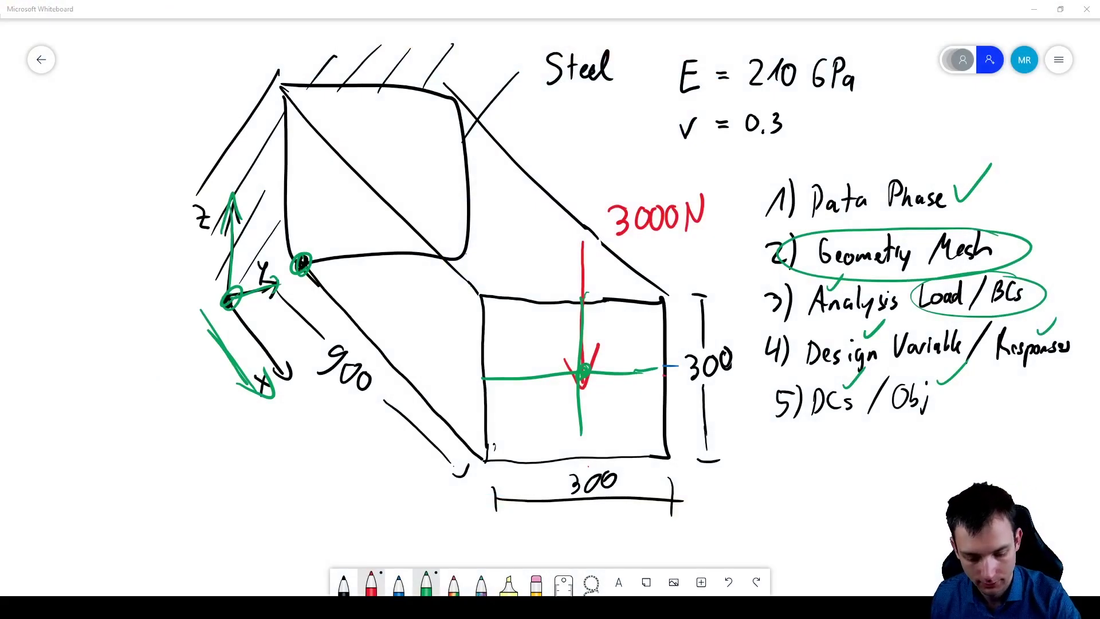
left_click_drag(1035, 227, 1034, 240)
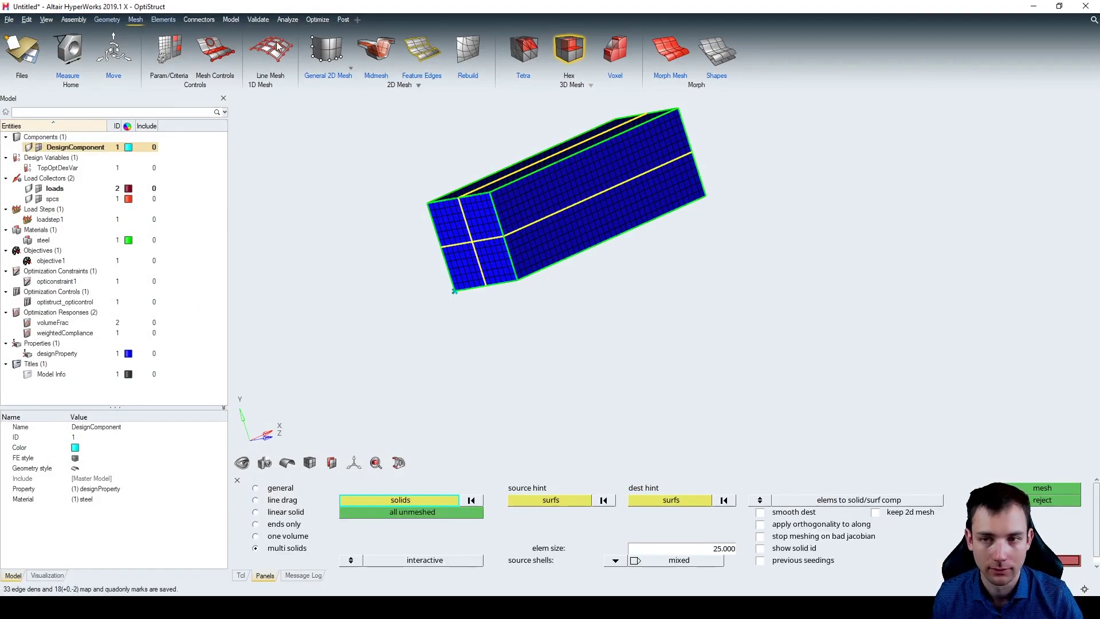
- Switch back to HyperWorks and create a force of -3000 along the z-axis on the center node of the beam's free end face
left_click(287, 19)
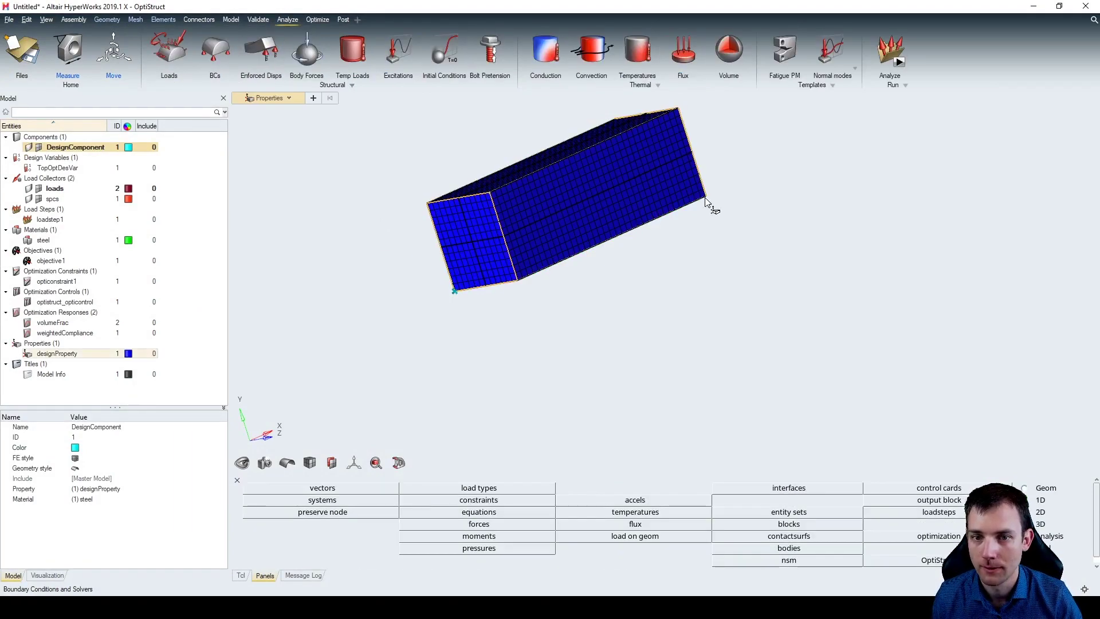
left_click_drag(492, 218, 734, 290, "ctrl")
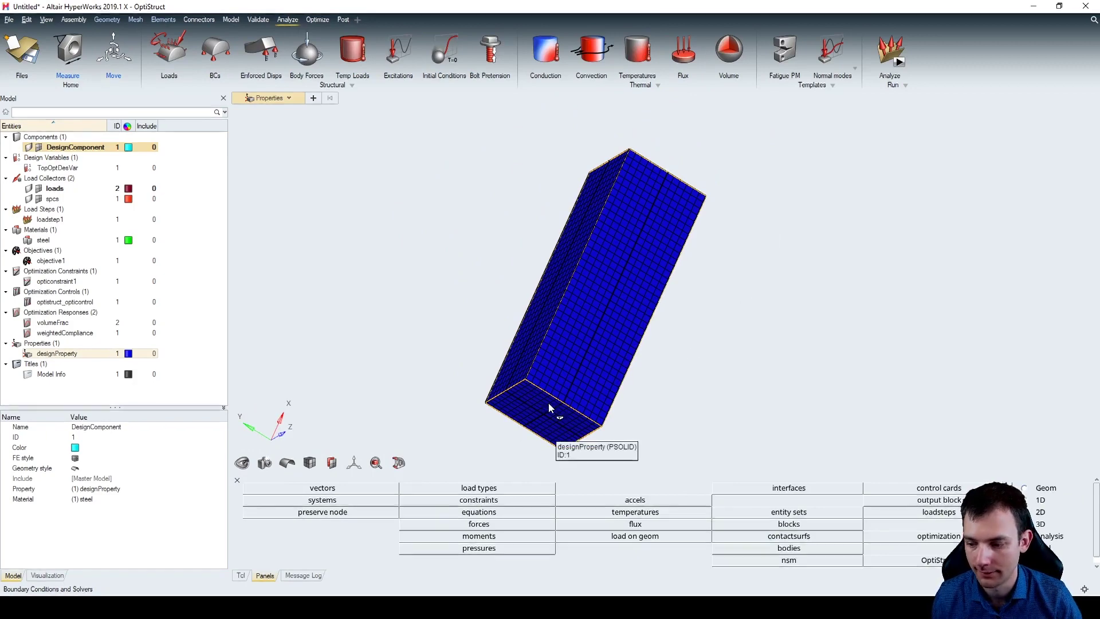
left_click_drag(682, 304, 595, 381, "ctrl")
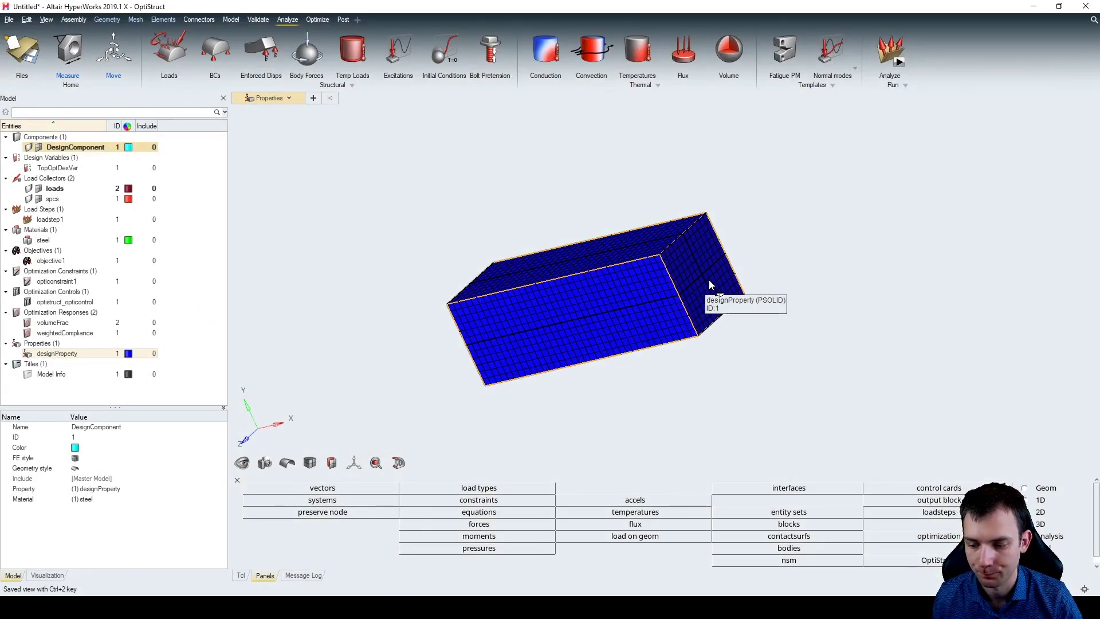
mouse_move(709, 280)
left_mouse_down("ctrl")
mouse_move(689, 290)
mouse_move(746, 275)
mouse_move(803, 393)
left_mouse_up("ctrl")
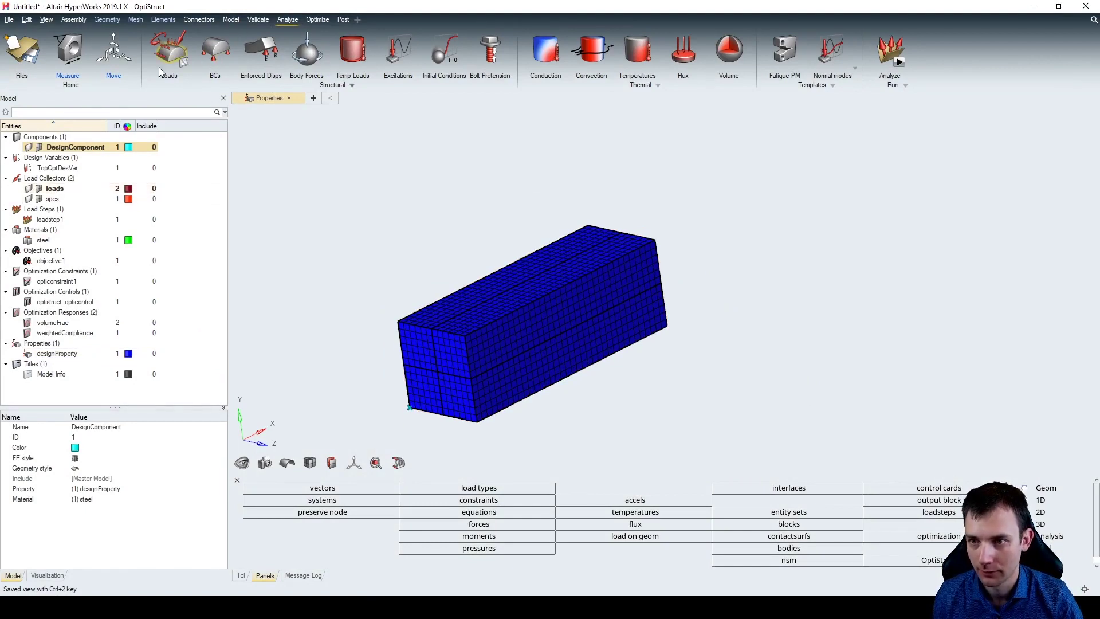
left_click(181, 43)
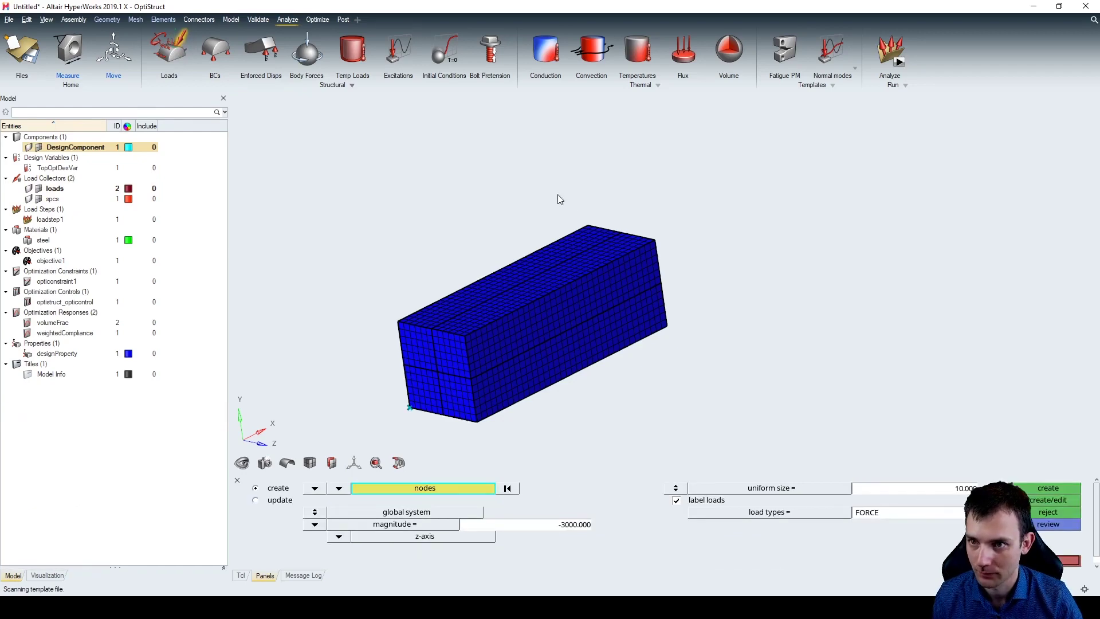
left_click_drag(557, 196, 501, 284, "ctrl")
scroll(492, 256, "up", 5)
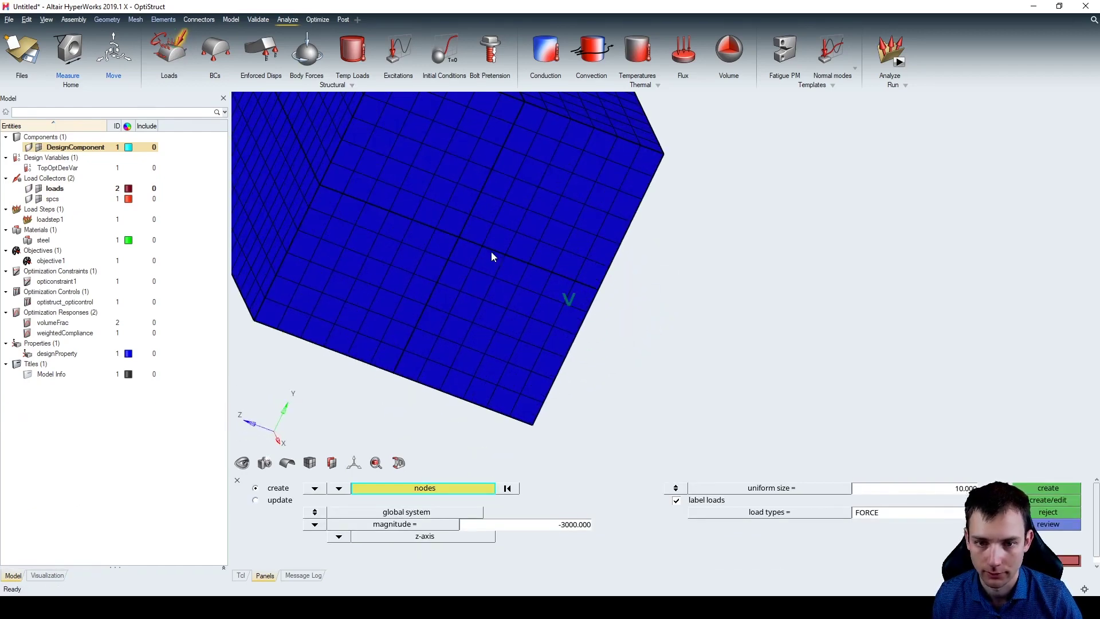
left_click(456, 238)
scroll(463, 242, "down", 6)
mouse_move(463, 242)
left_mouse_down("ctrl")
mouse_move(506, 294)
mouse_move(485, 238)
left_mouse_up("ctrl")
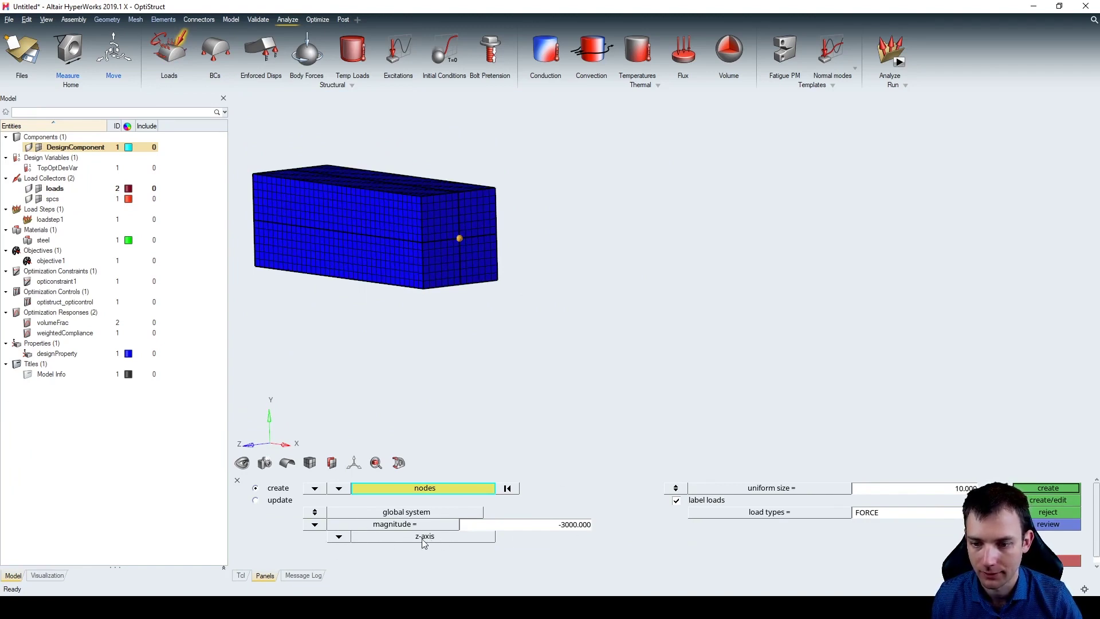
left_click_drag(366, 432, 579, 176, "ctrl")
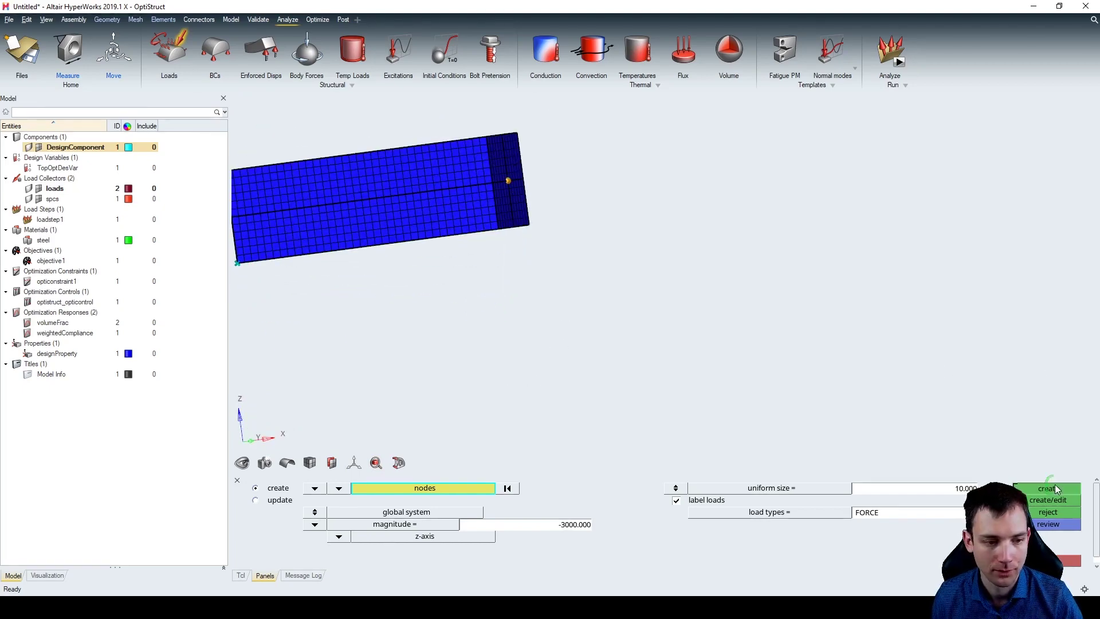
- Change the loads collector's color to light blue, hiding DesignComponent while recoloring and showing it again
scroll(523, 177, "down", 2)
scroll(529, 192, "up", 10)
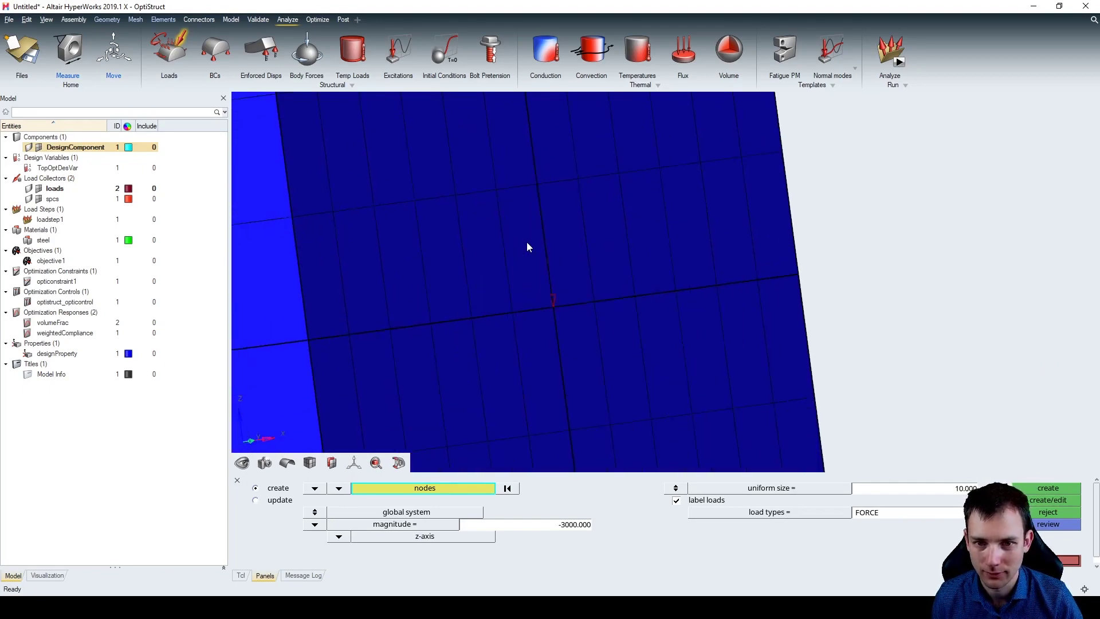
scroll(596, 401, "up", 3)
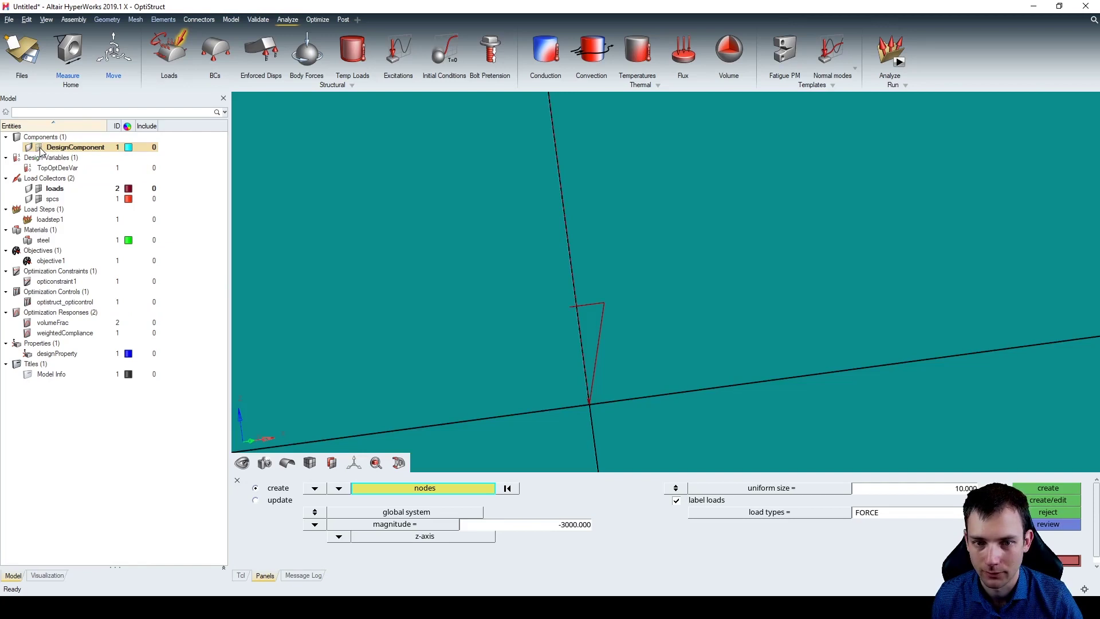
left_click(28, 148)
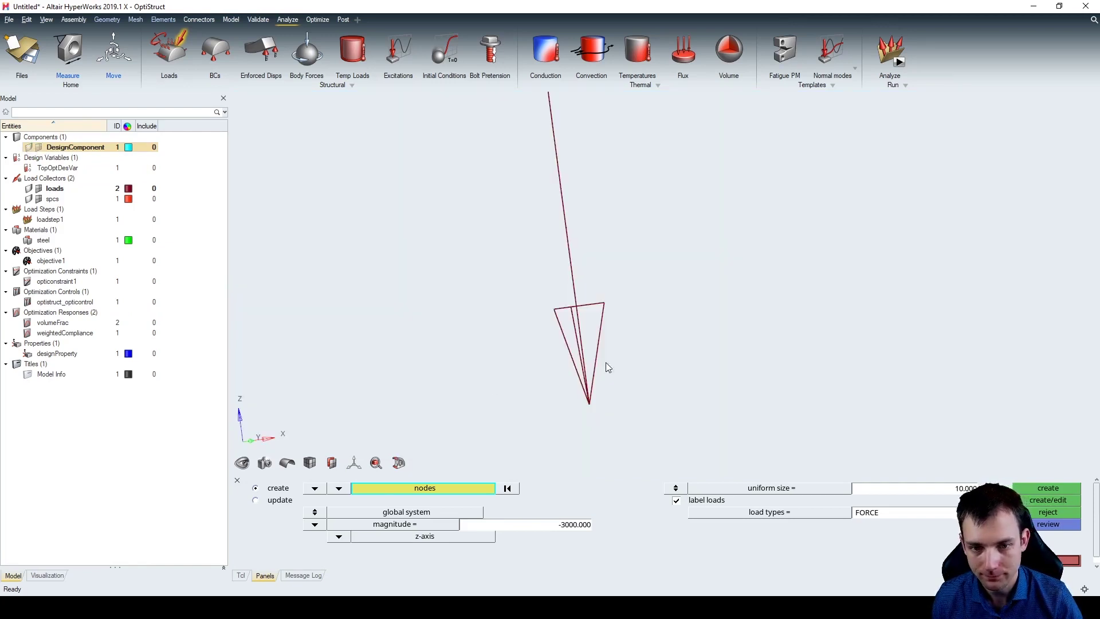
left_click(129, 189)
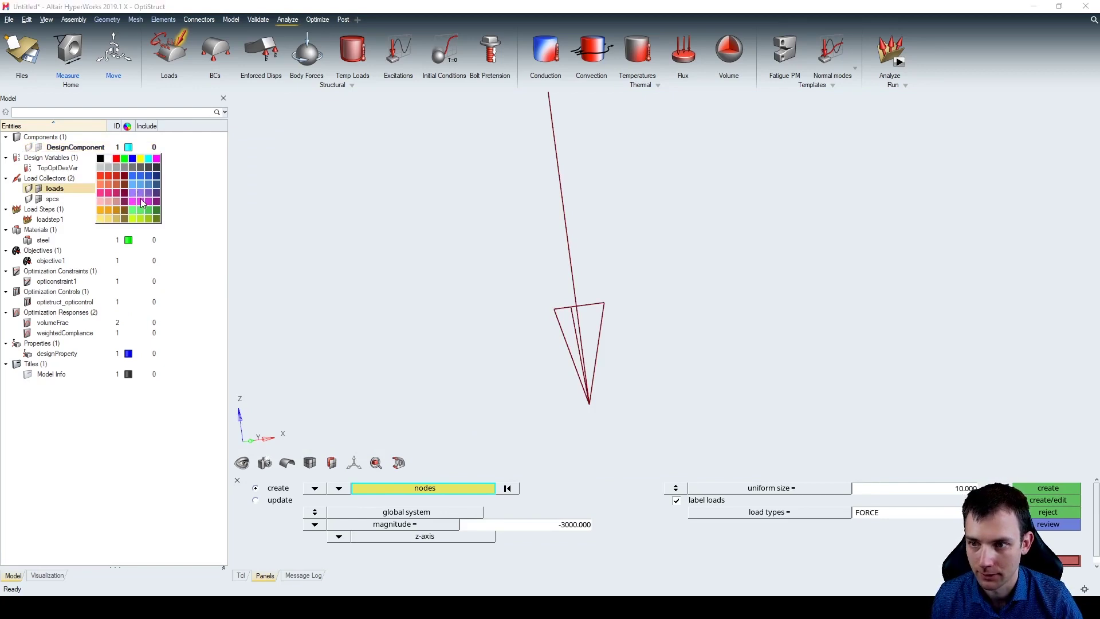
left_click(142, 193)
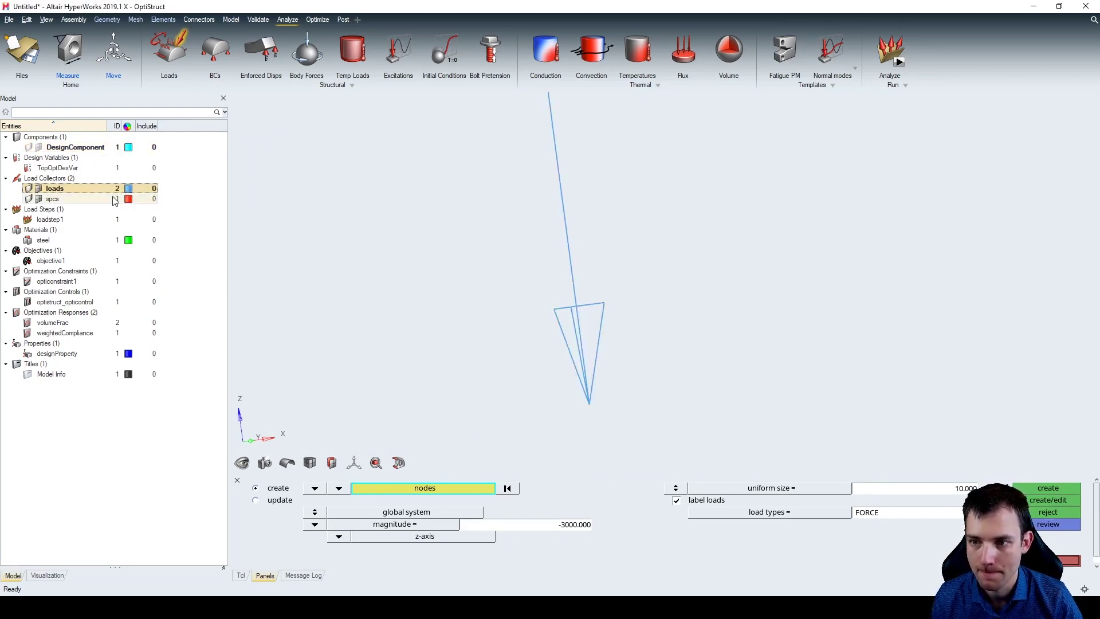
left_click(28, 148)
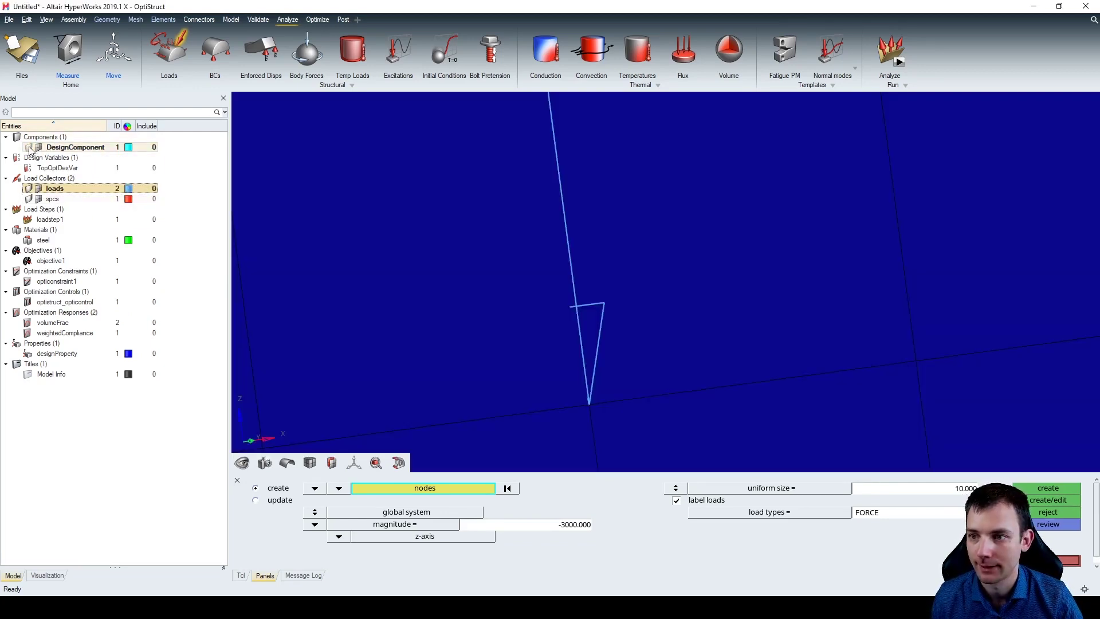
- Finish the force definition and start creating constraints for the beam's opposite end face
middle_click_drag(660, 244, 609, 228)
scroll(688, 266, "down", 10)
left_click_drag(609, 228, 698, 255, "ctrl")
middle_click_drag(367, 328, 428, 253)
left_click(1046, 560)
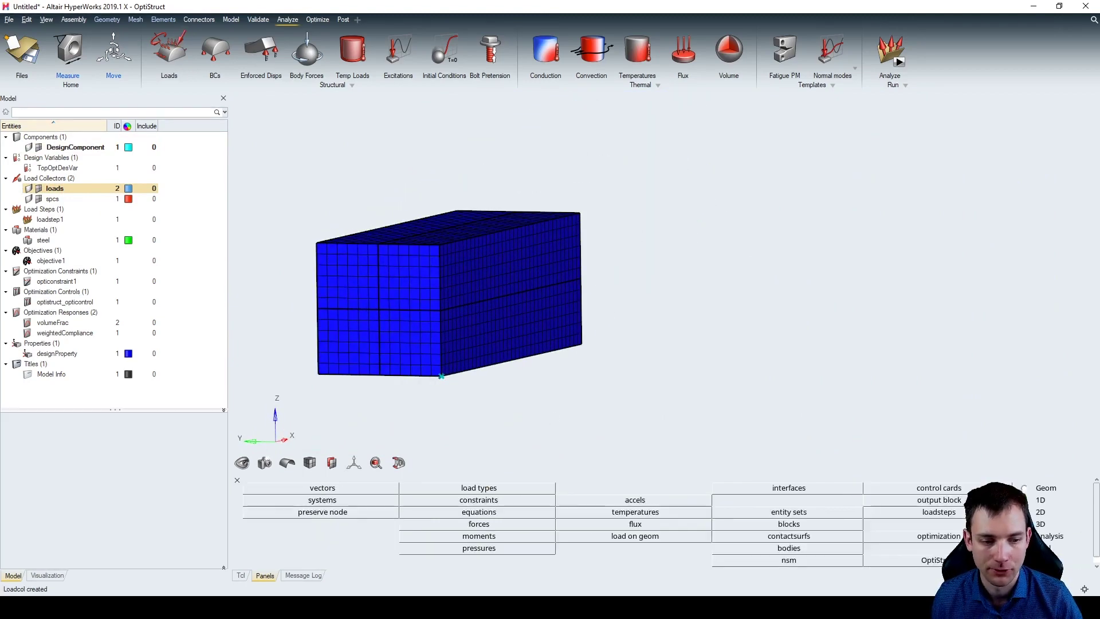
left_click(213, 54)
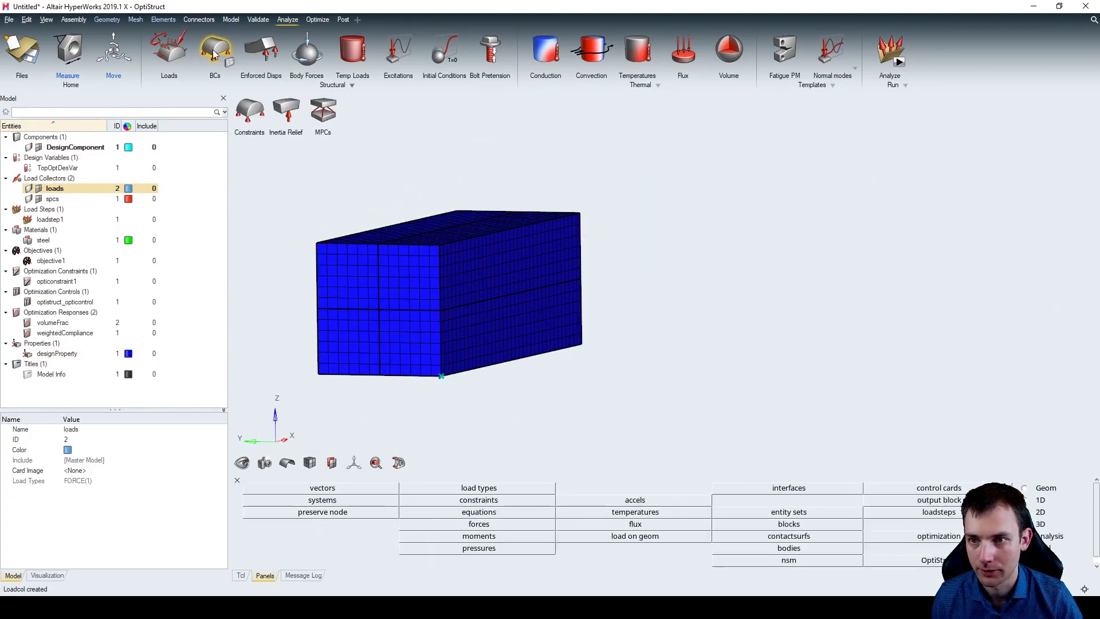
left_click(248, 114)
scroll(618, 157, "down", 2)
scroll(472, 221, "up", 3)
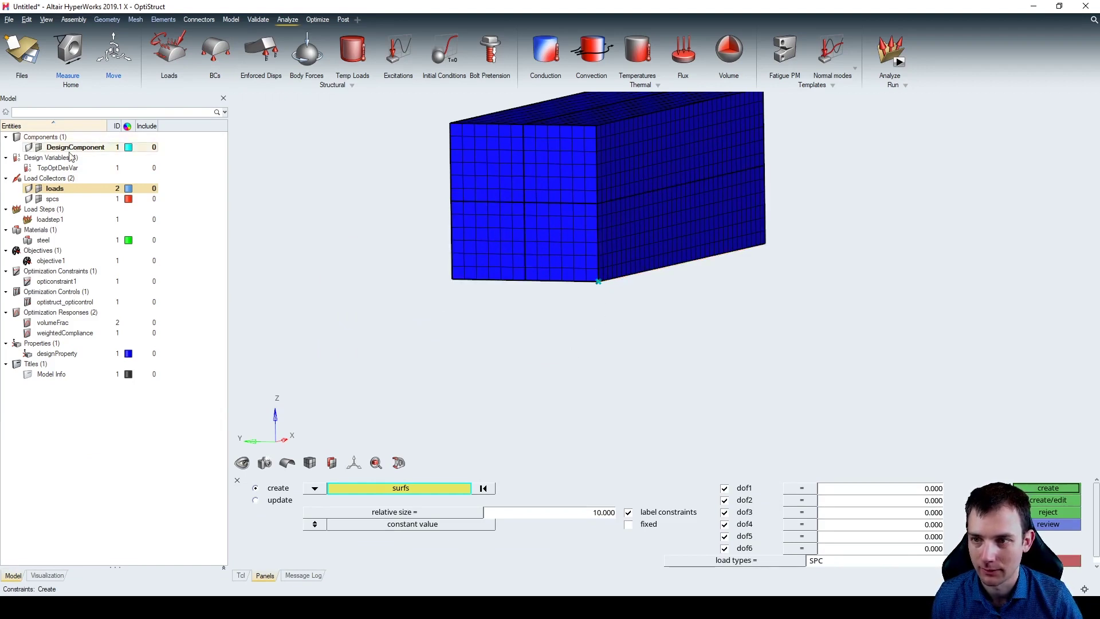
- Hide DesignComponent's mesh and select the four surfaces of the beam's fixed end face for the constraints
left_click(38, 148)
left_click(551, 241)
left_click(553, 166)
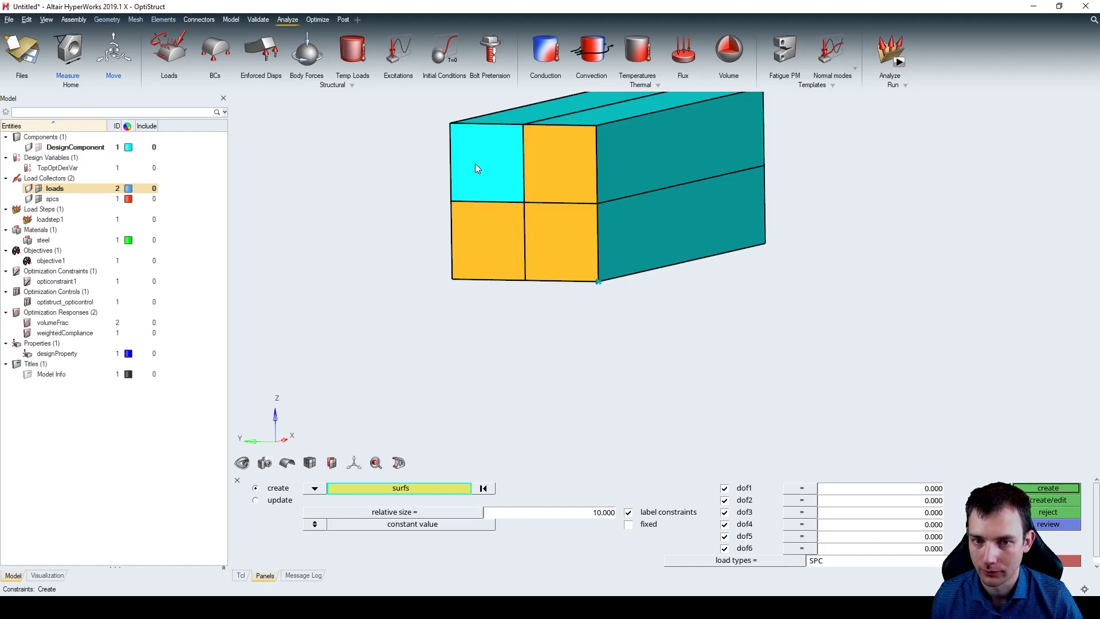
left_click(478, 164)
- Try nodes as the constraint target, showing the mesh and selecting the fixed end's nodes by face, and clear the selection
left_click(315, 487)
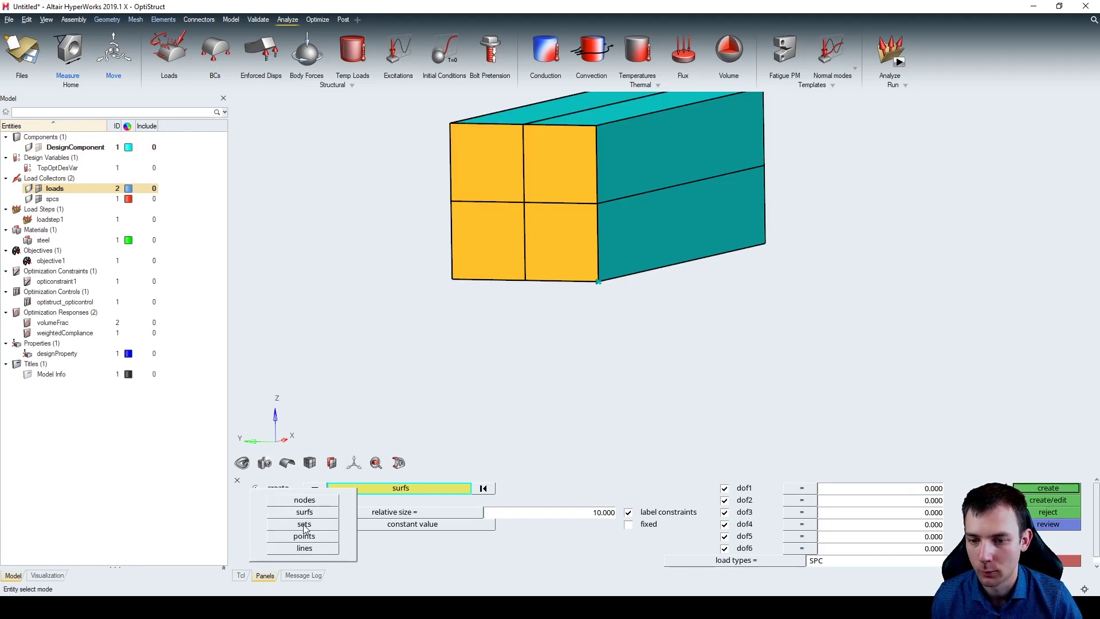
left_click(307, 500)
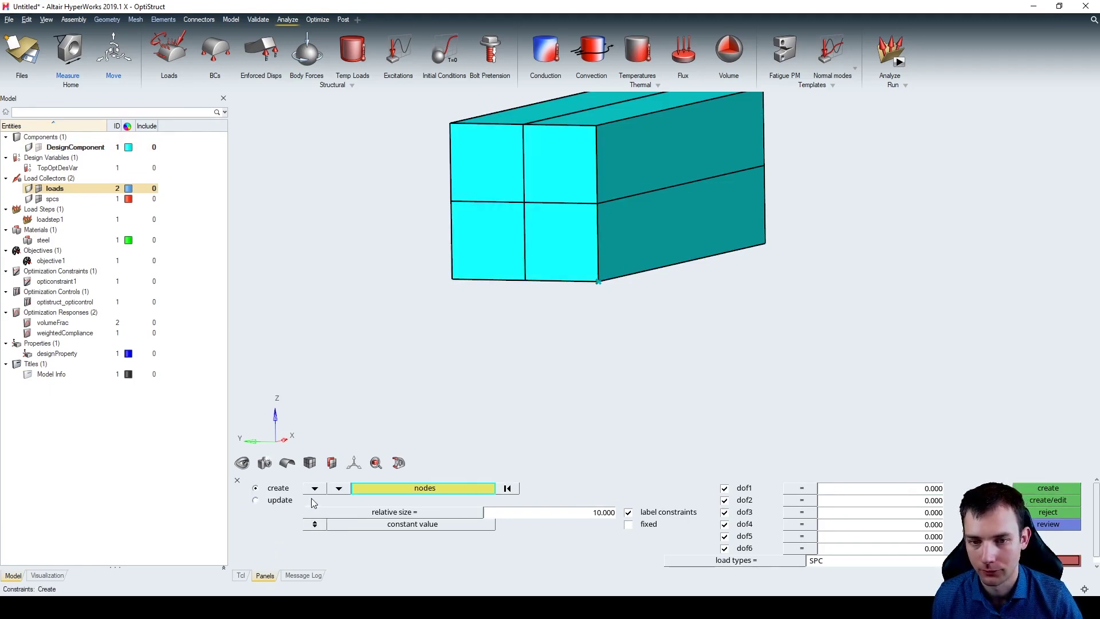
left_click(38, 148)
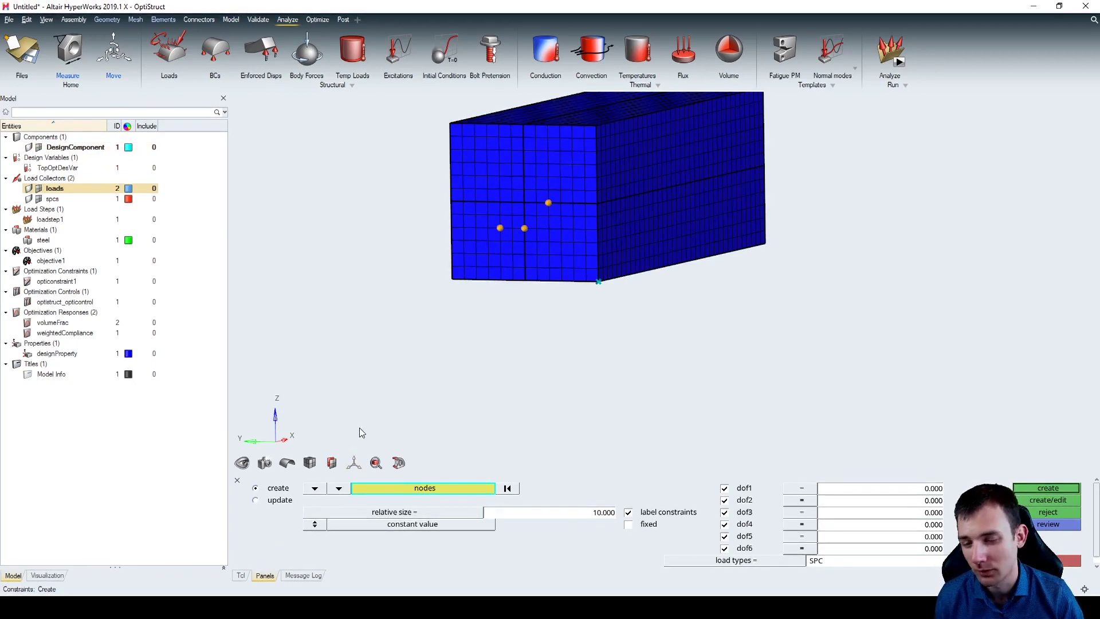
left_click(425, 487)
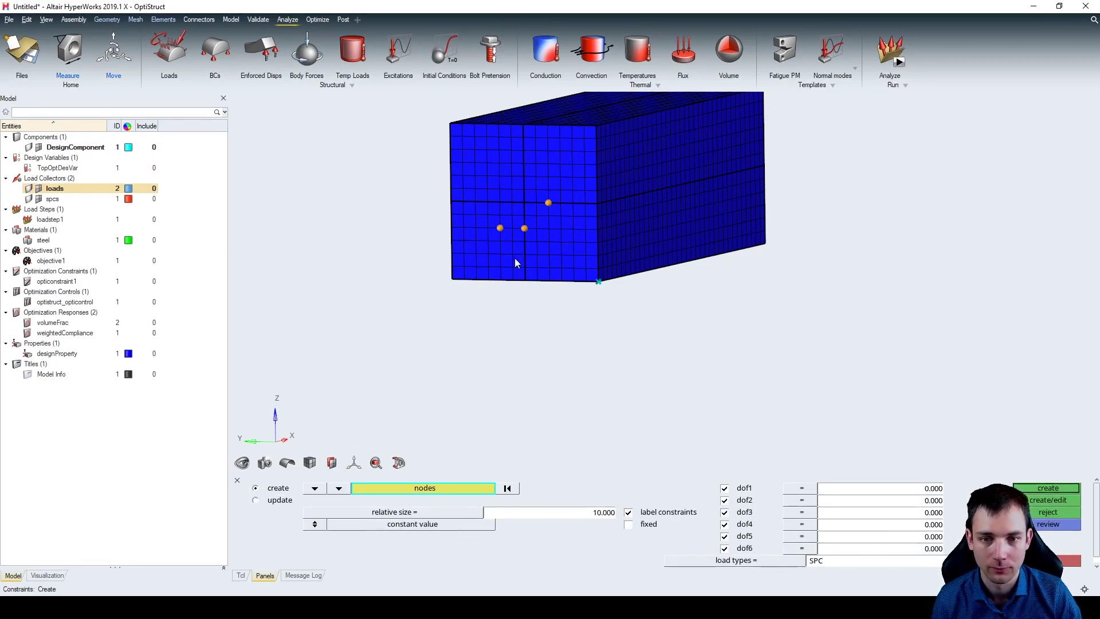
left_click(458, 489)
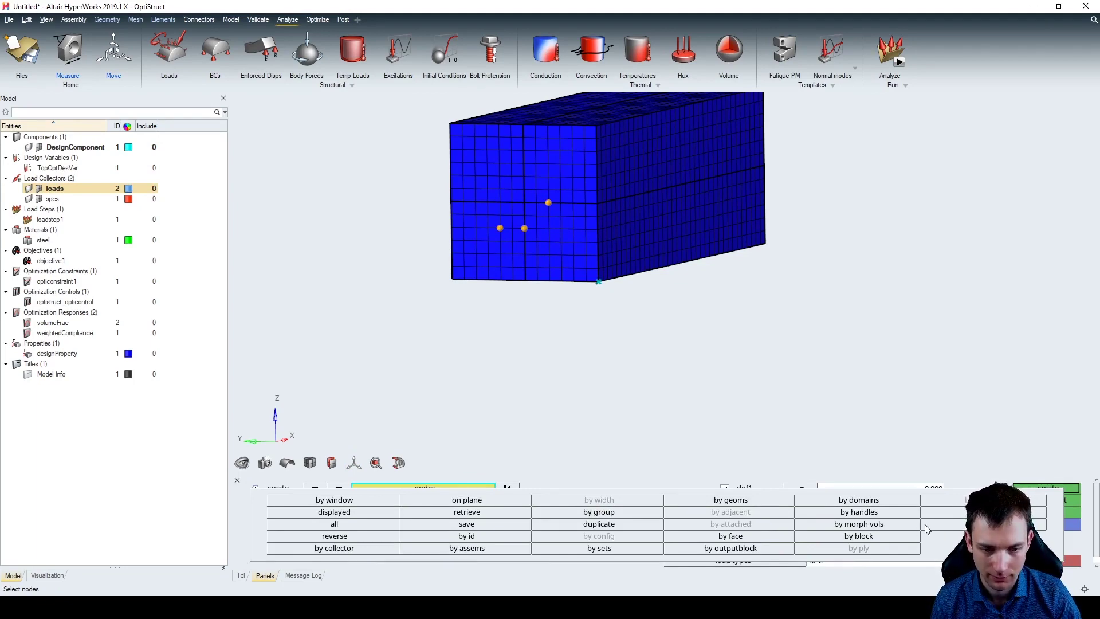
left_click(763, 537)
left_click_drag(534, 336, 559, 300, "ctrl")
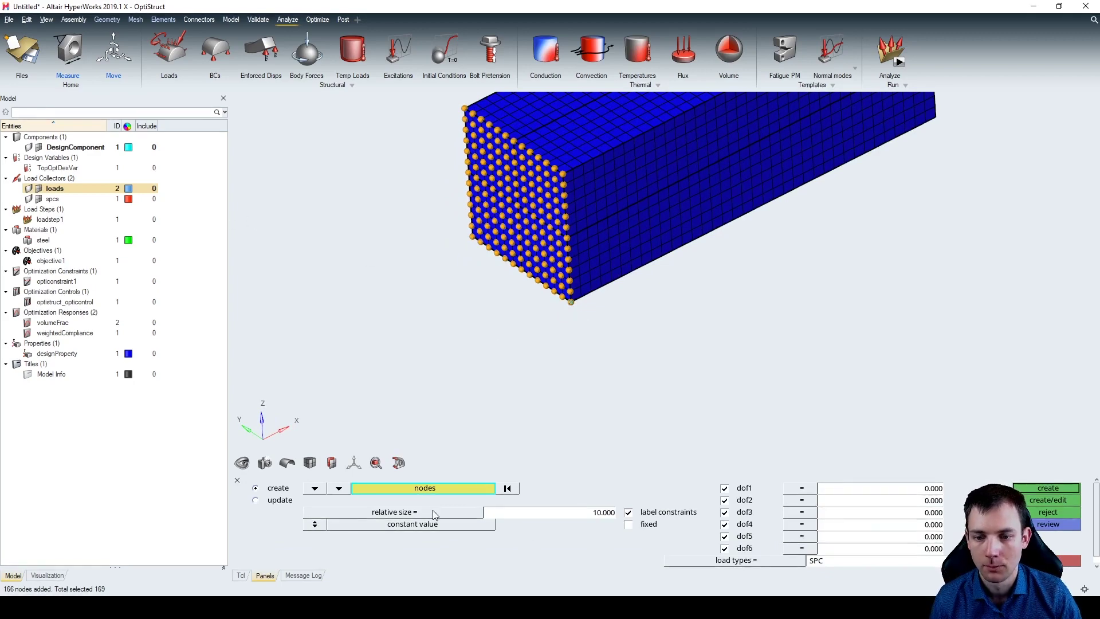
left_click(507, 488)
- Set the constraint target back to surfaces, hide DesignComponent's mesh and select the four surfaces of the fixed end face
left_click(315, 489)
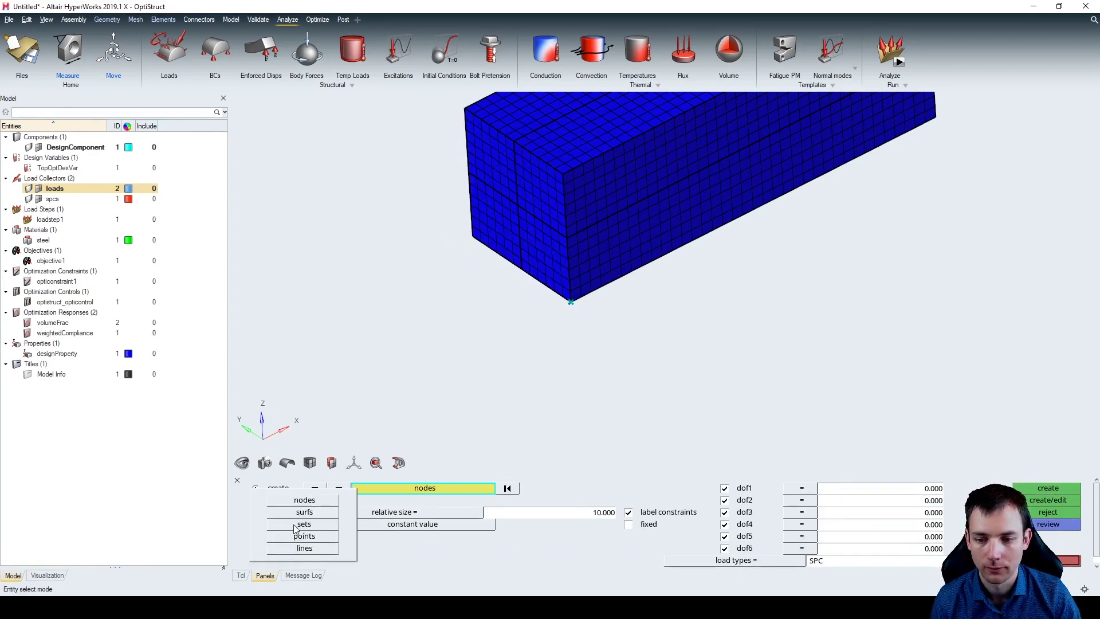
left_click(296, 524)
left_click(314, 487)
left_click(305, 511)
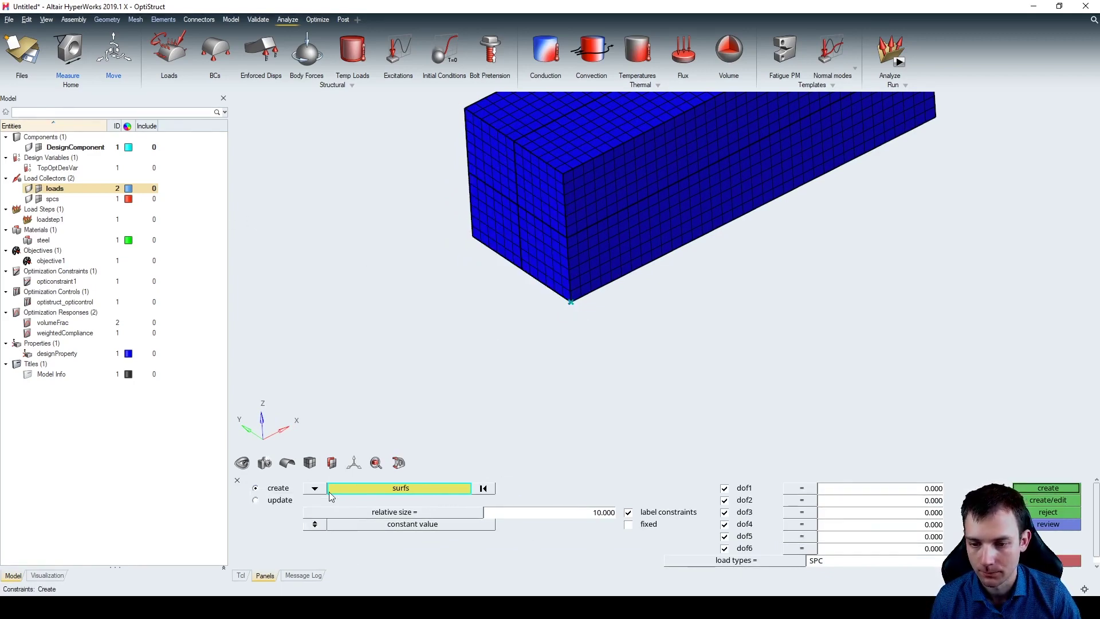
left_click(506, 222)
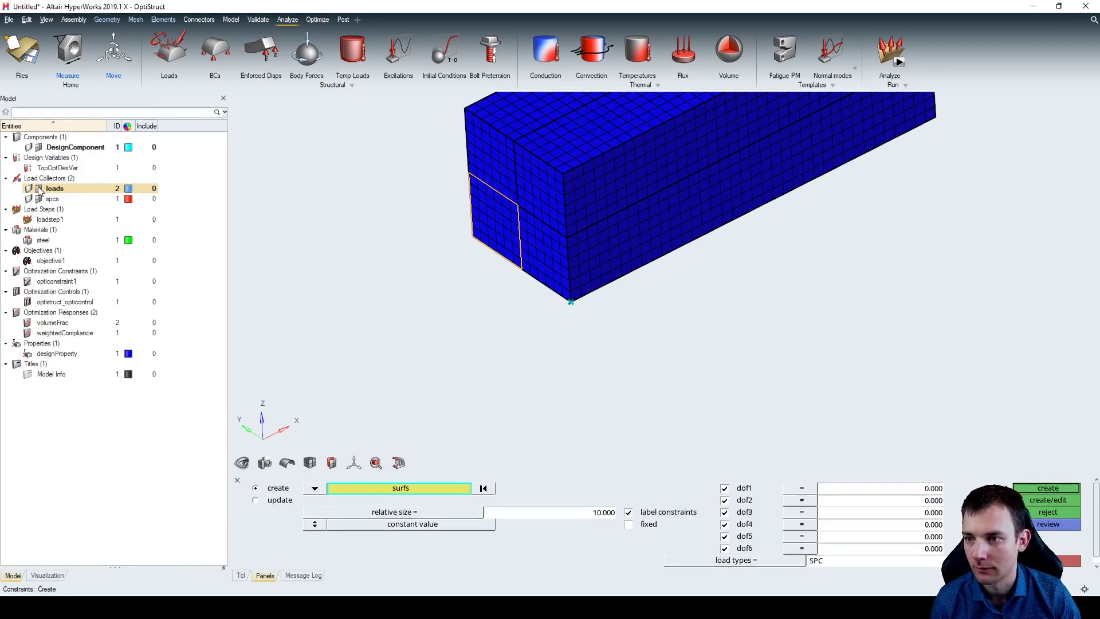
left_click(39, 147)
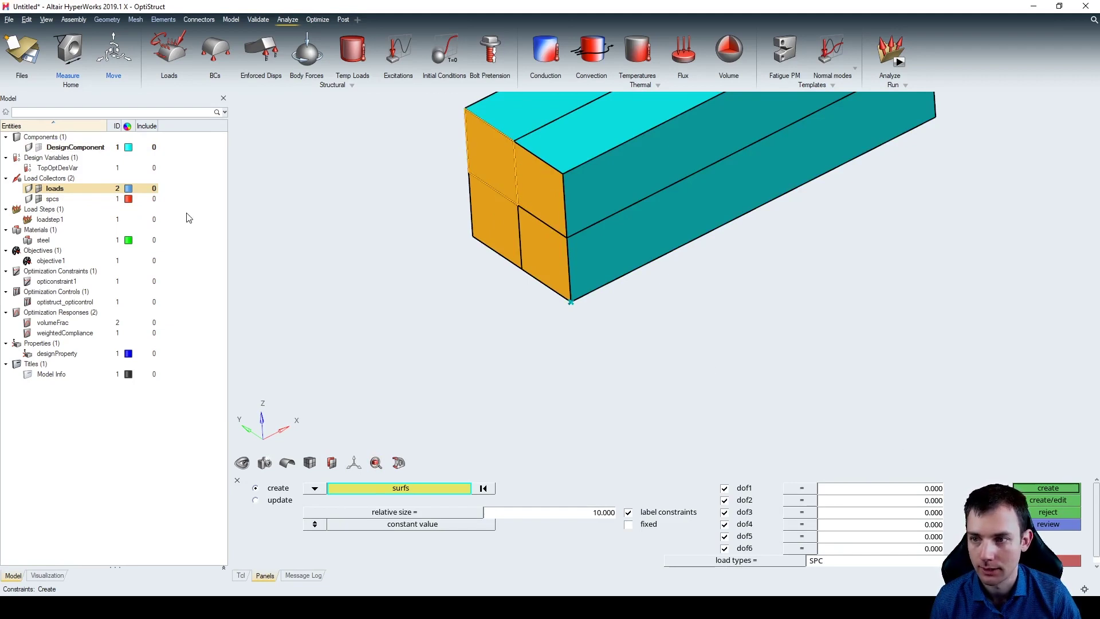
- Try constraining the four end-face surfaces with the loads collector current, discard the attempt and reselect the surfaces
left_click(52, 198)
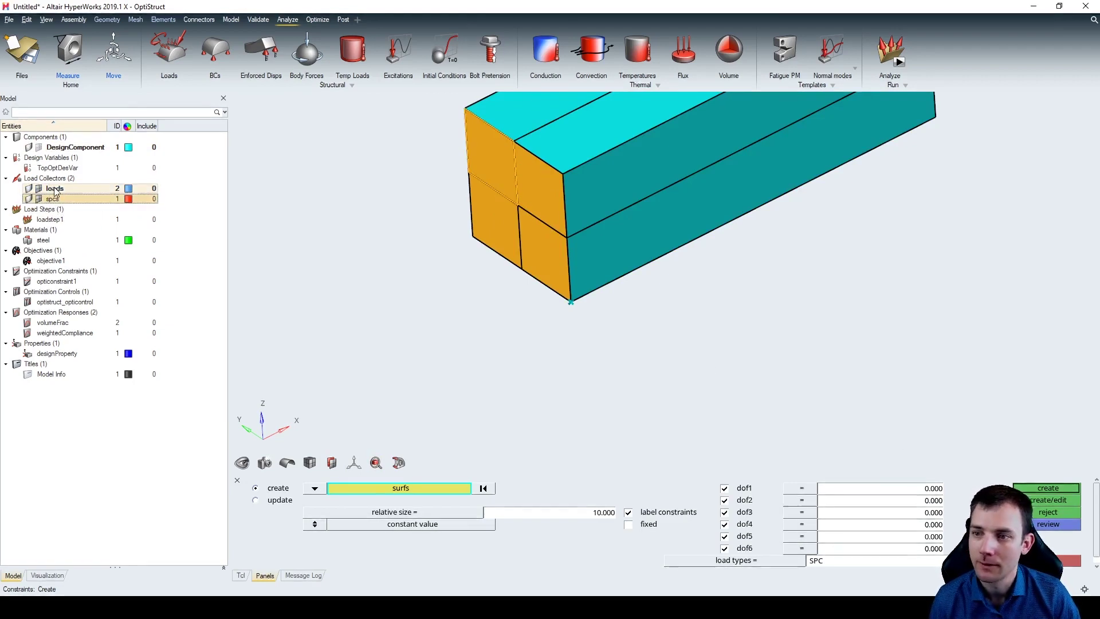
left_click(54, 189)
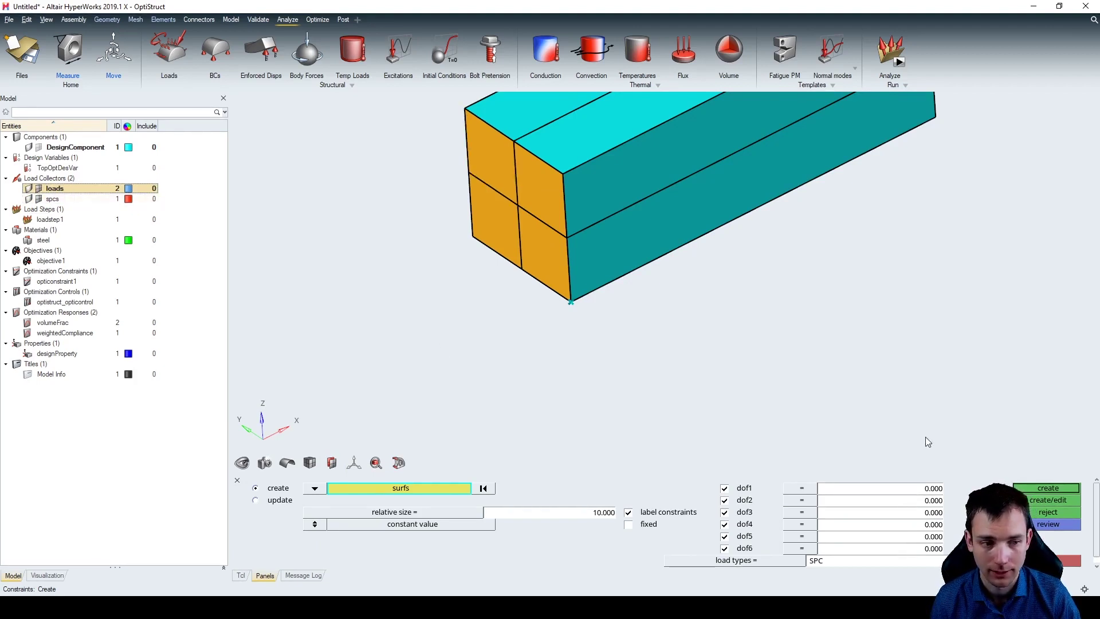
scroll(544, 263, "up", 3)
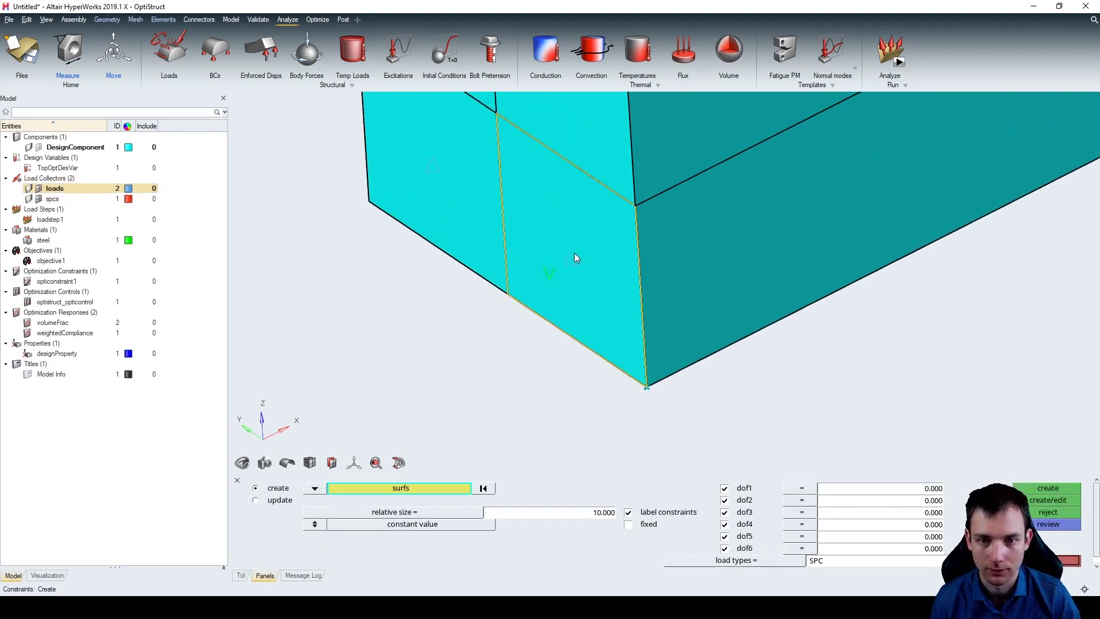
scroll(575, 254, "up", 3)
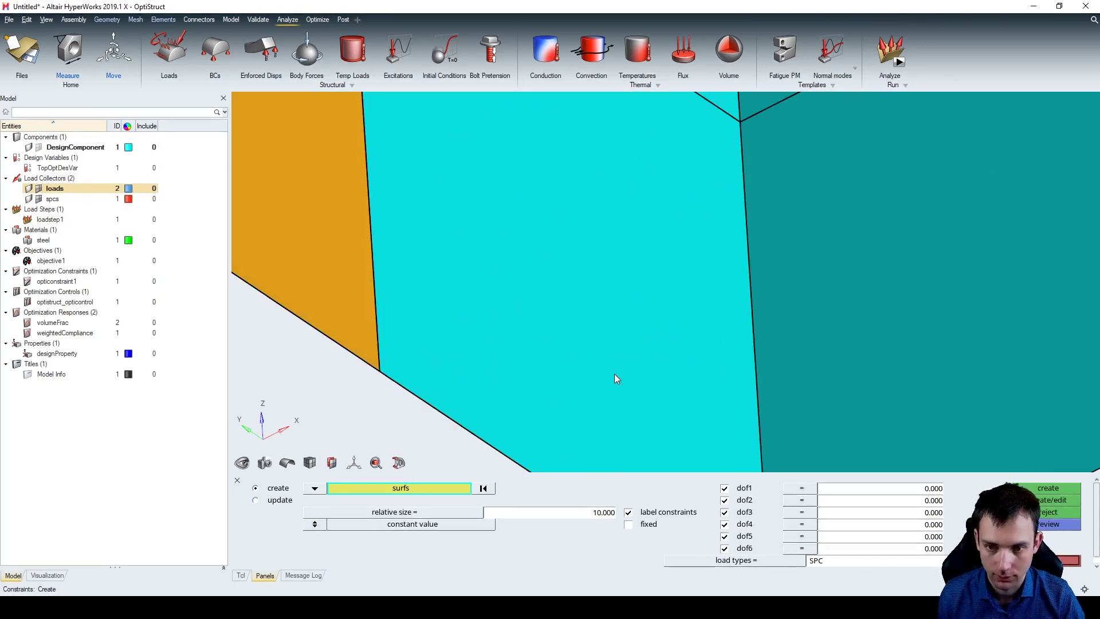
scroll(615, 374, "down", 5)
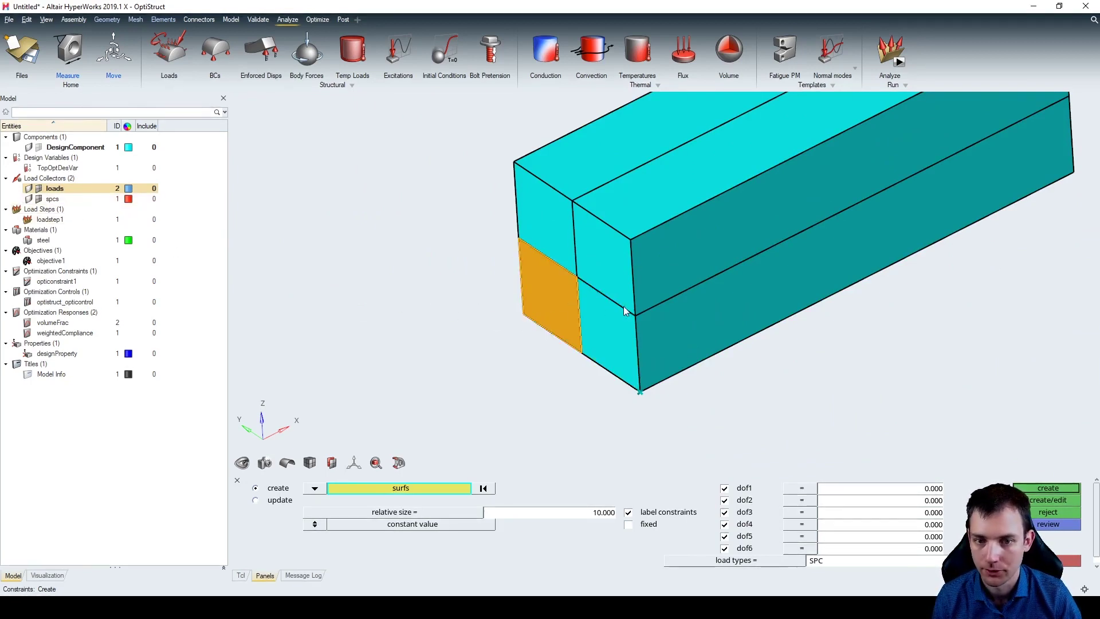
left_click(612, 319)
left_click(599, 261)
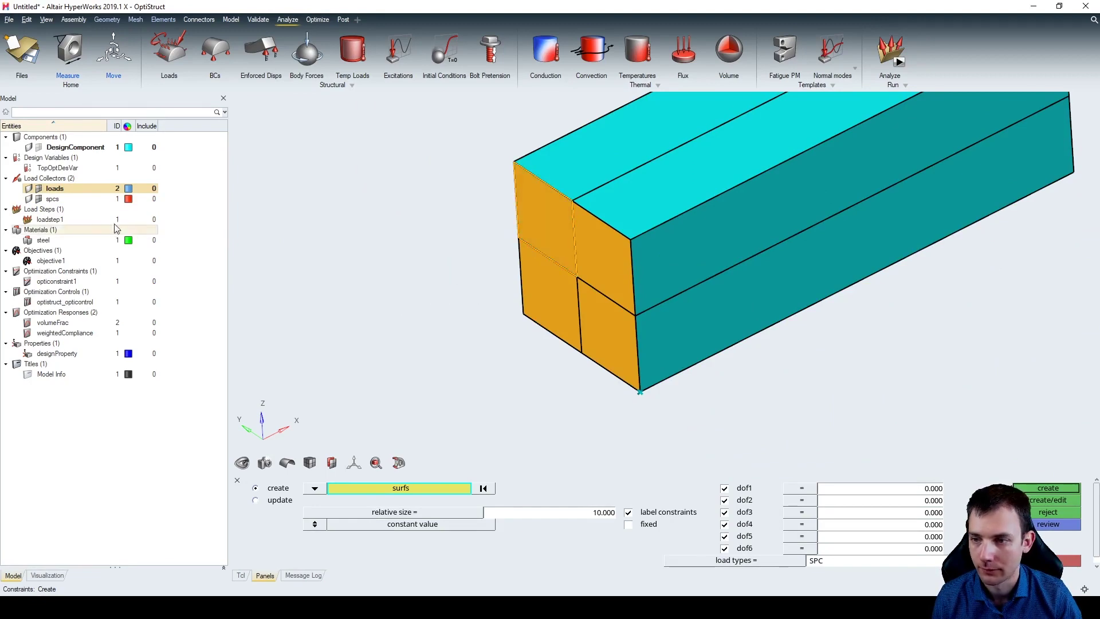
left_click_drag(528, 252, 590, 266, "ctrl")
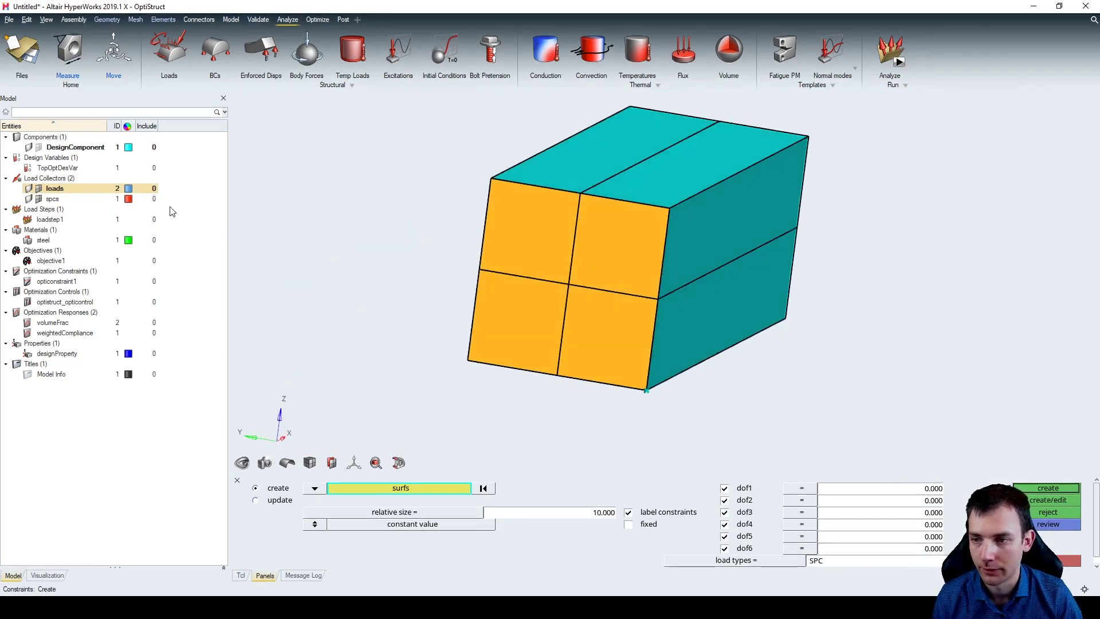
- Make spcs the current load collector and create SPC constraints on the four end-face surfaces with dof1 to dof6 at 0
right_click(62, 202)
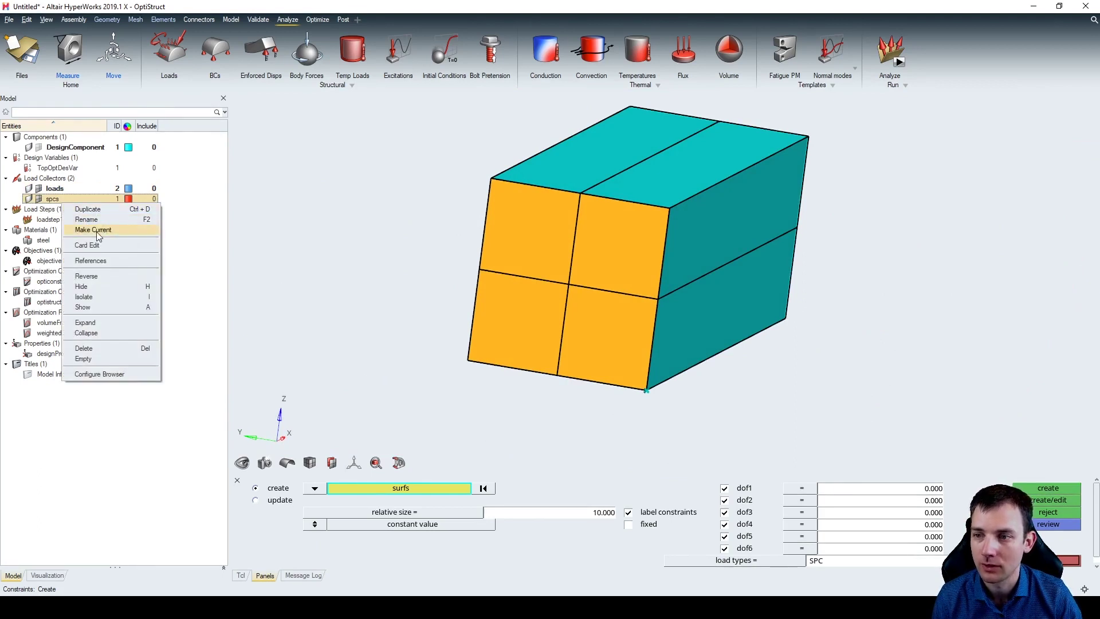
left_click(97, 232)
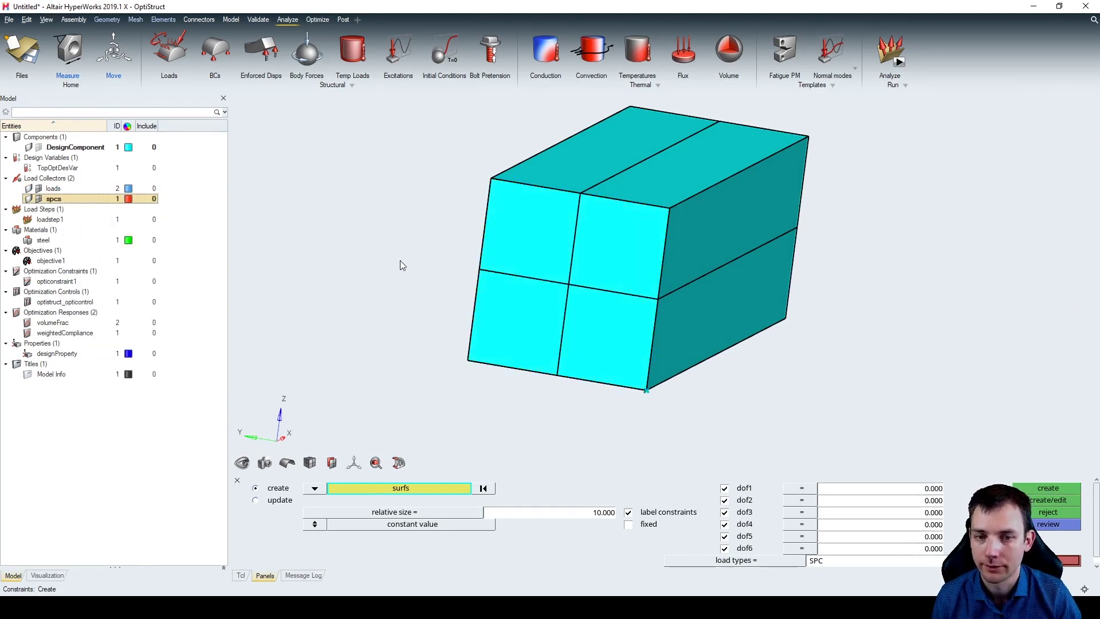
left_click(526, 309)
left_click(551, 250)
left_click(598, 331)
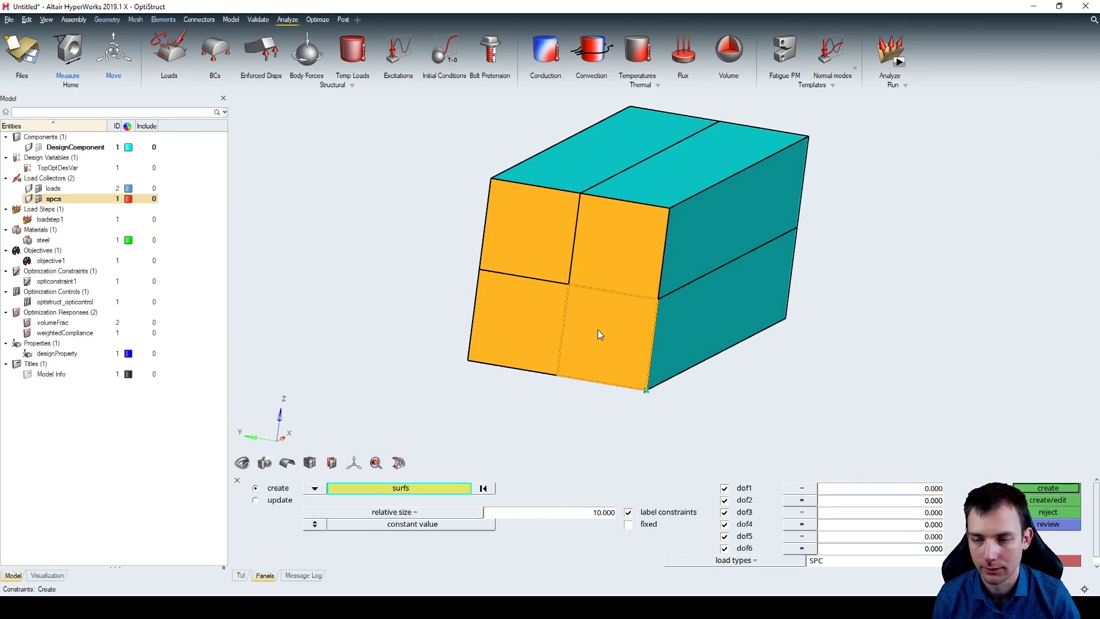
middle_click_drag(472, 268, 530, 282)
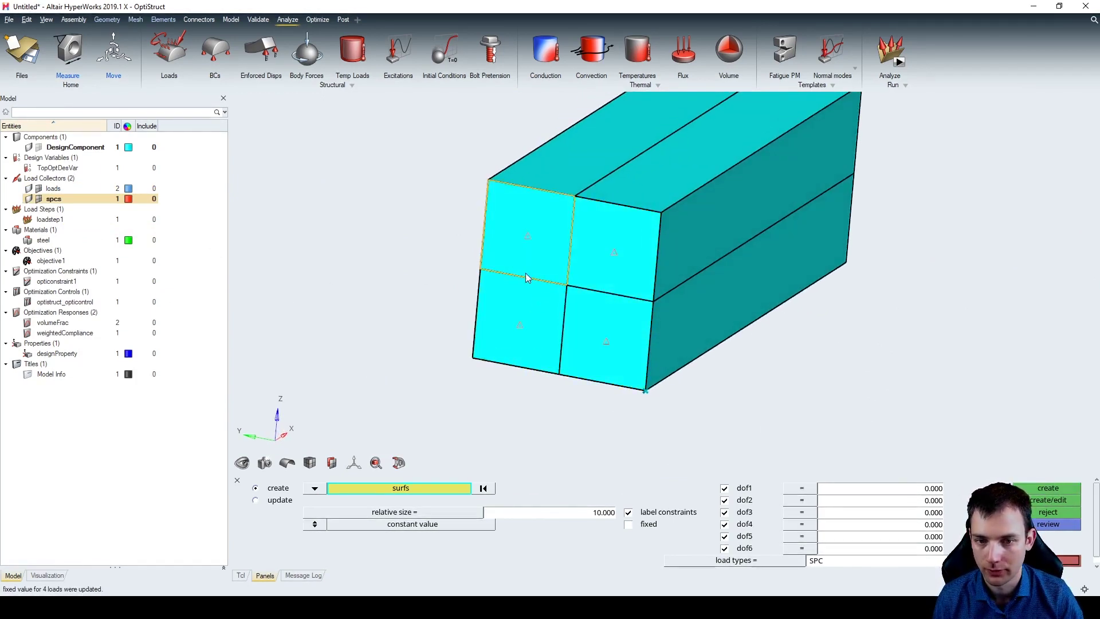
scroll(527, 172, "up", 5)
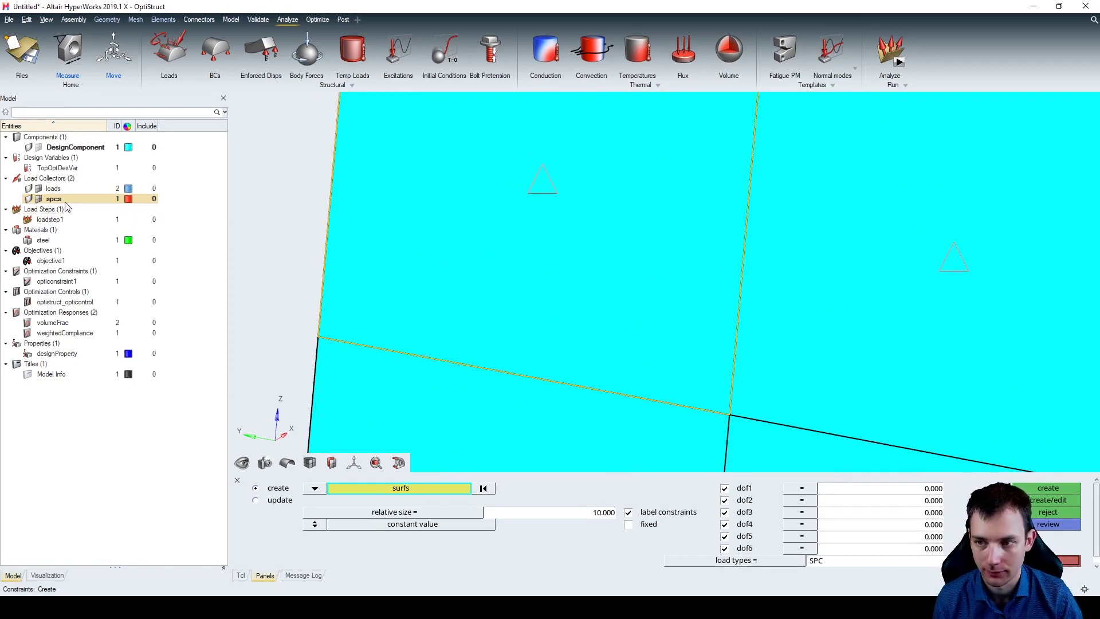
scroll(476, 221, "down", 5)
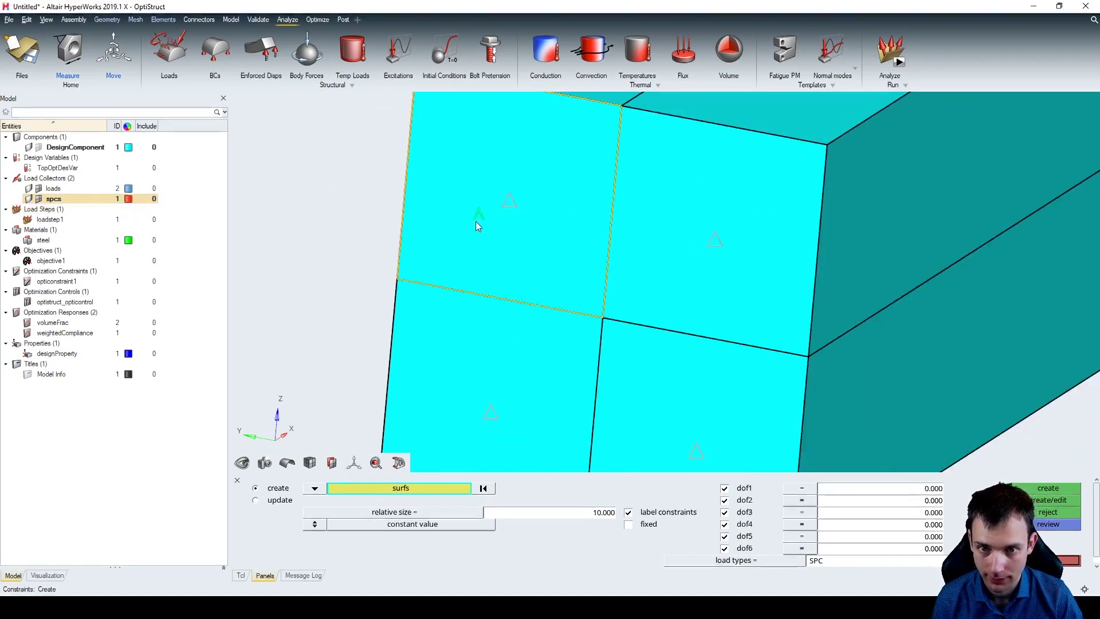
middle_click_drag(635, 262, 621, 249)
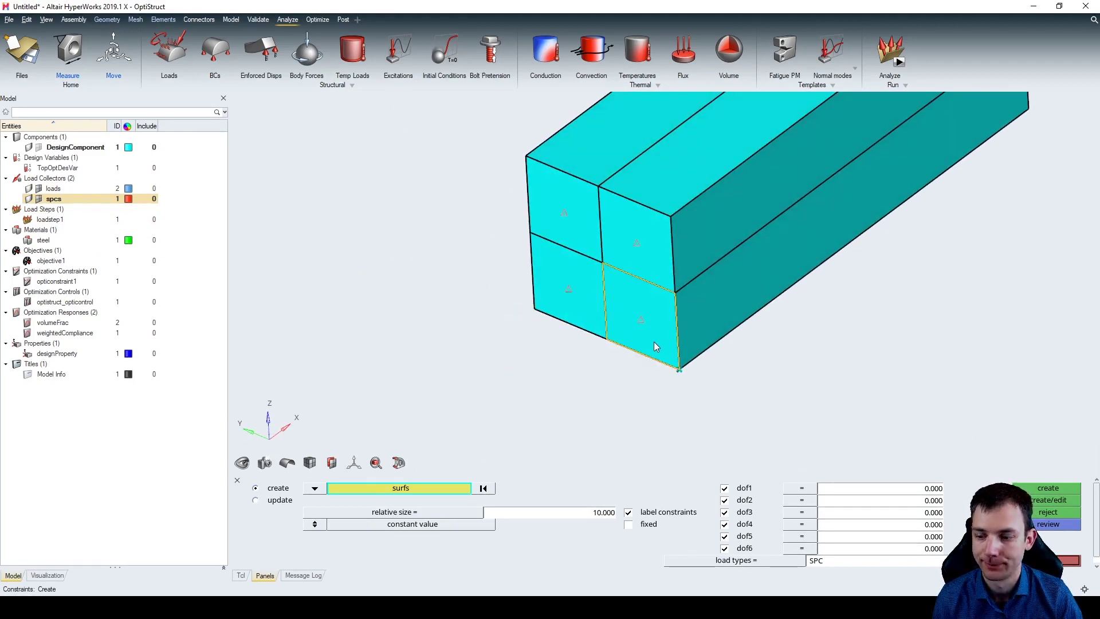
left_click(1054, 560)
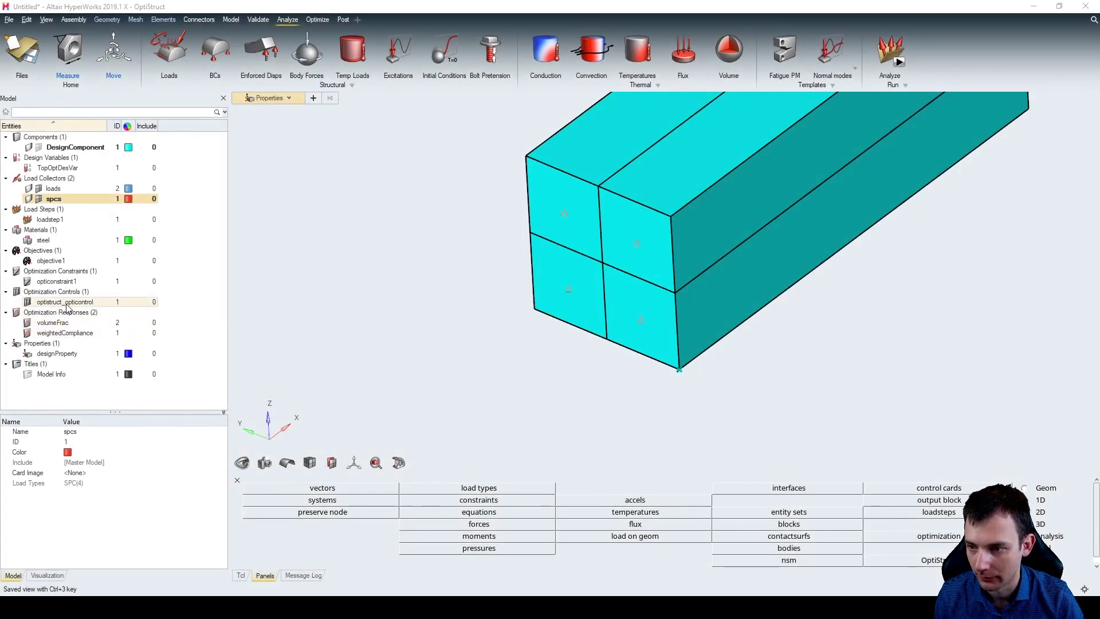
- Set the upper bound of the volume fraction constraint opticonstraint1 to 0.05
left_click(71, 282)
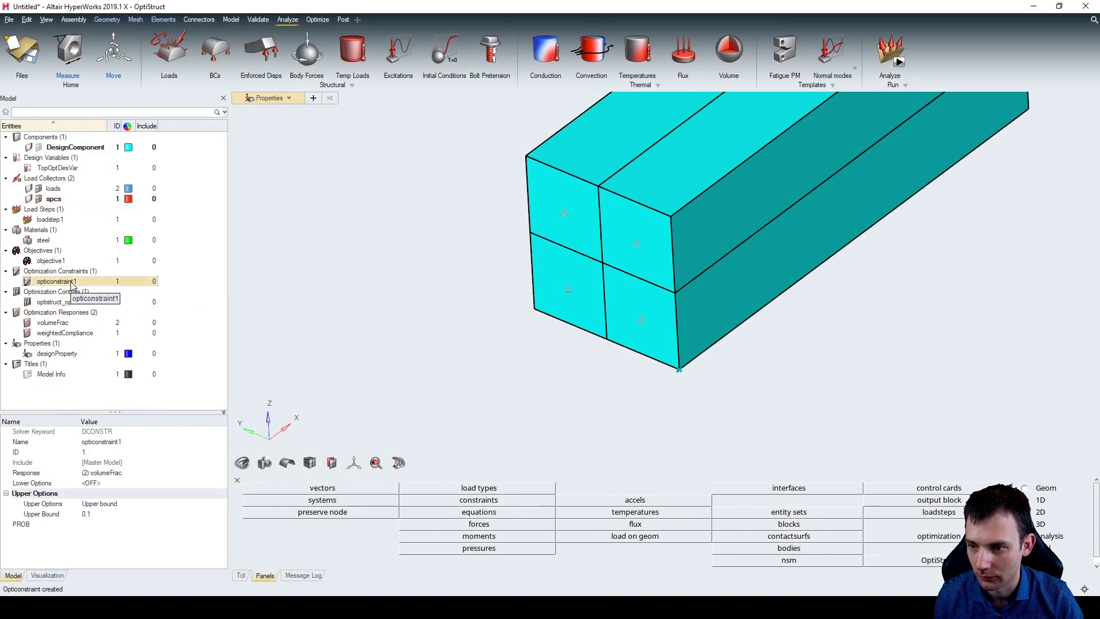
left_click(101, 515)
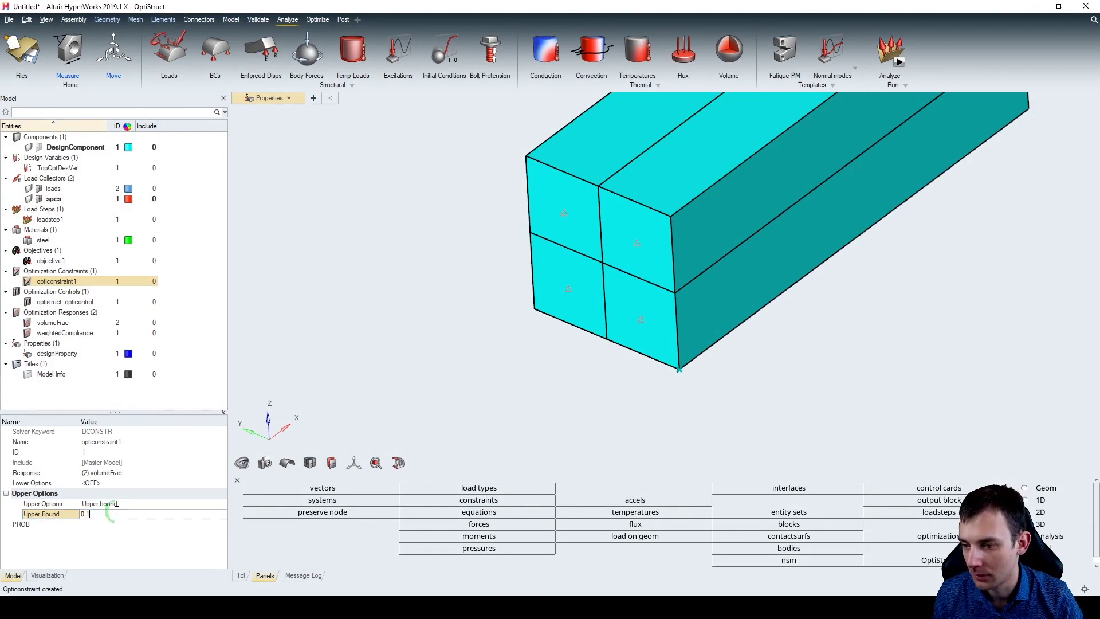
key("BackSpace")
type("05")
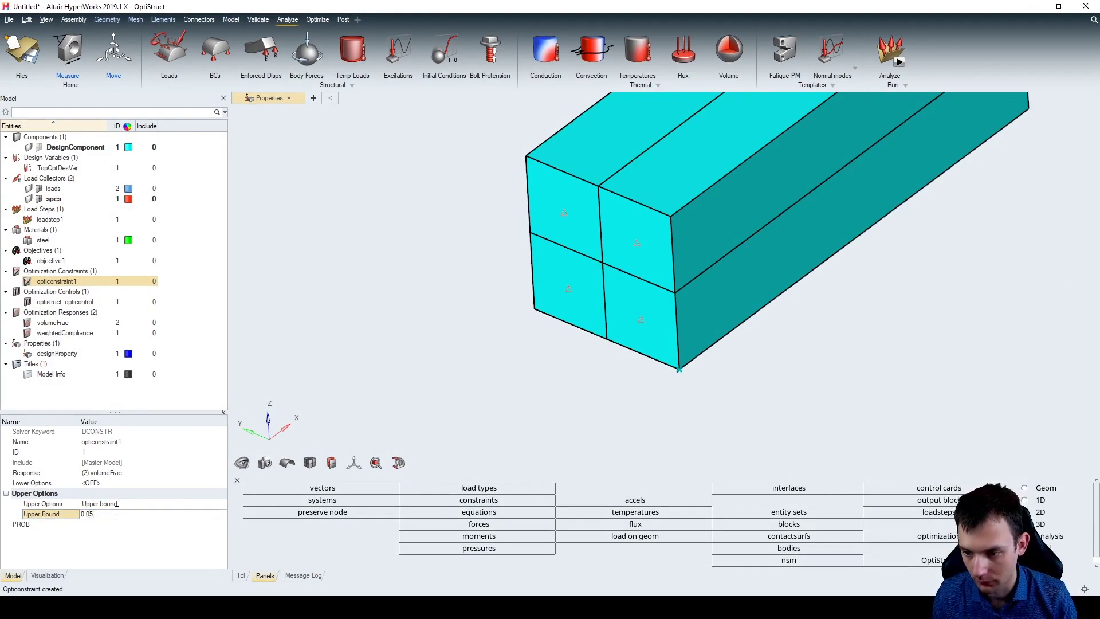
key("Return")
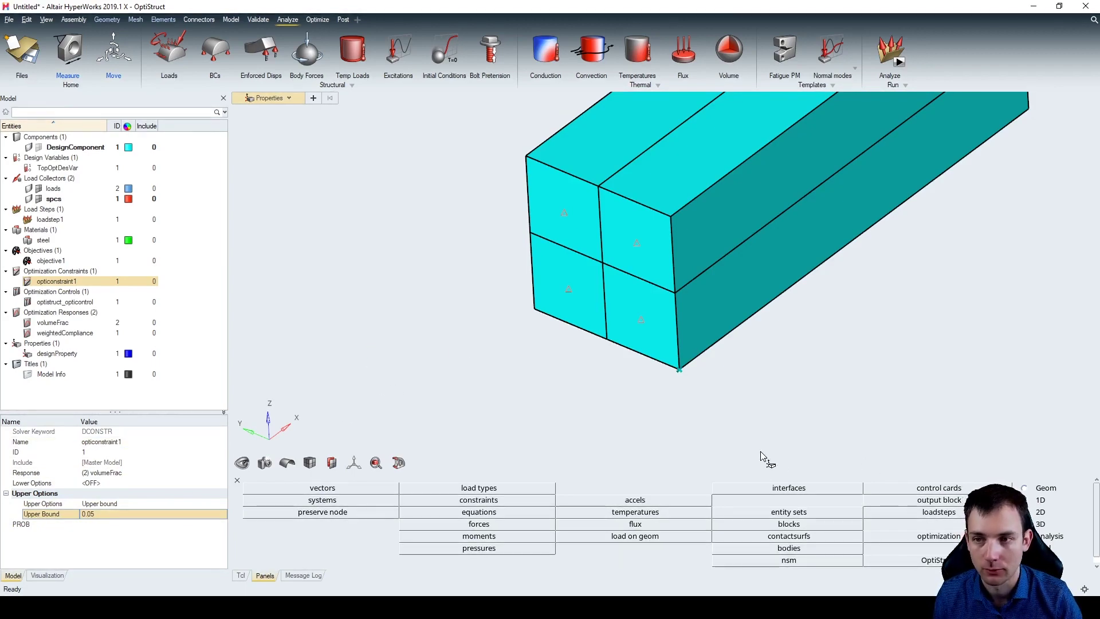
- Save the model in the CantileverBeam1D folder as CantileverBeam3DOpt_vf005.hm
left_click(9, 19)
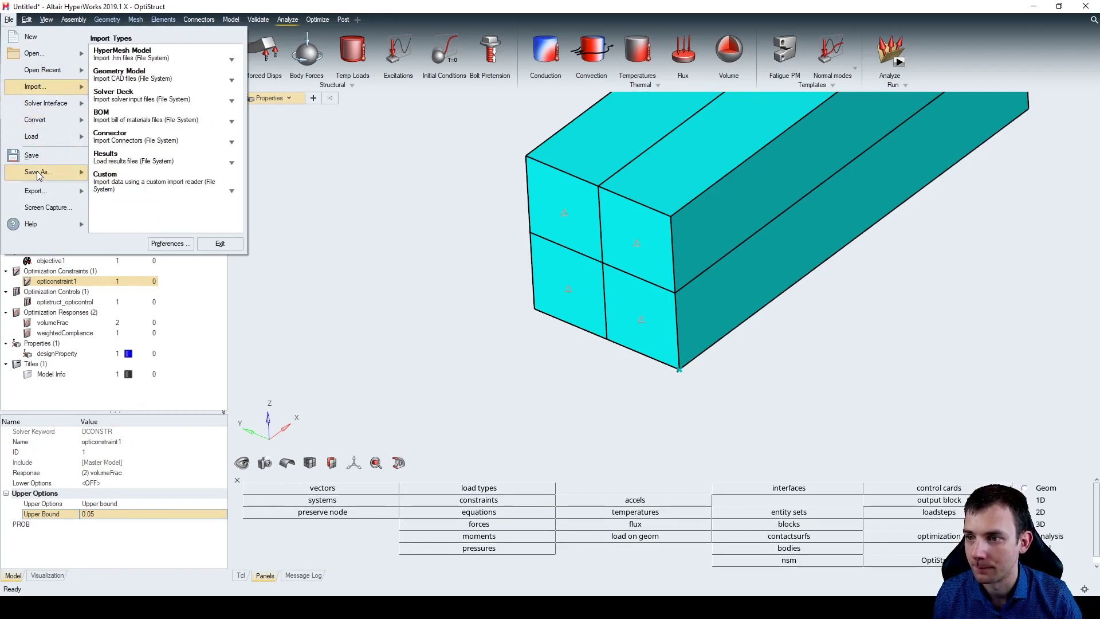
mouse_move(39, 176)
left_click(138, 52)
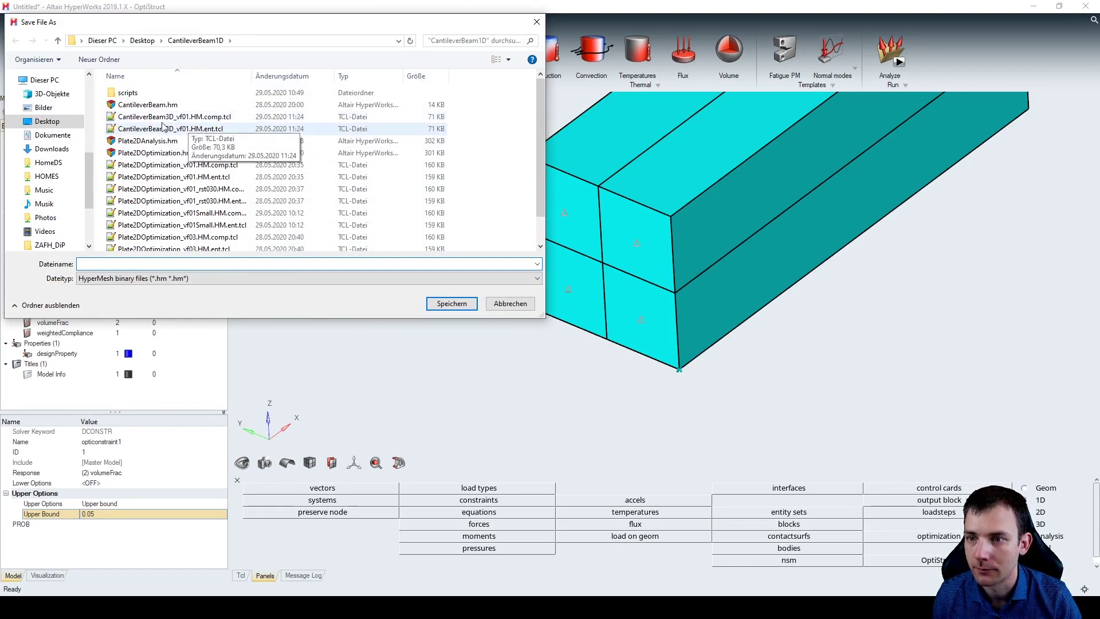
left_click(163, 152)
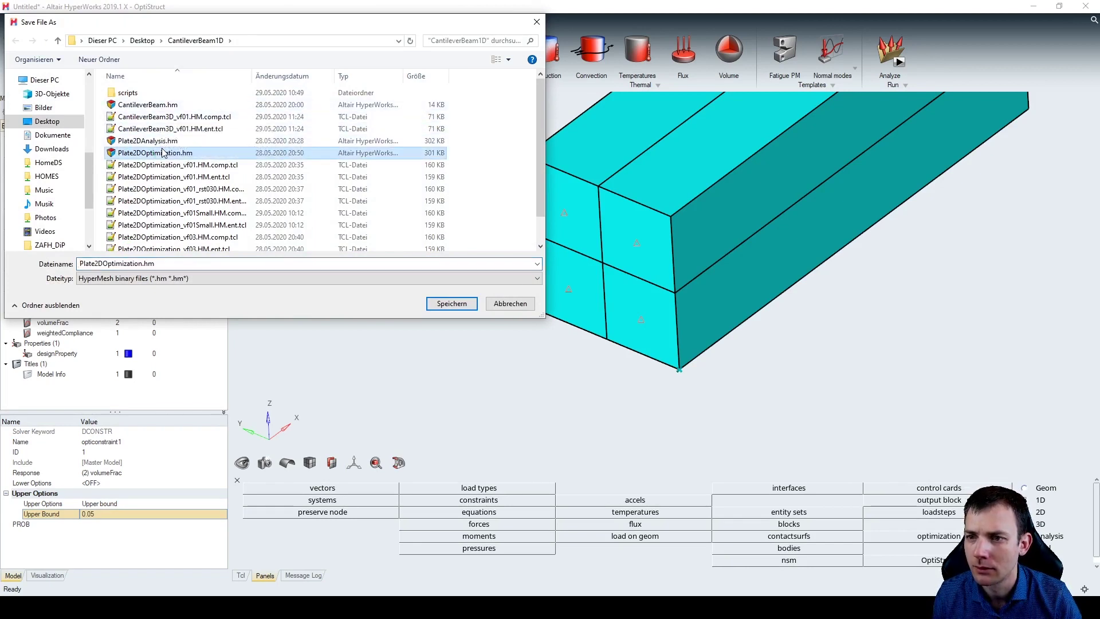
left_click(148, 104)
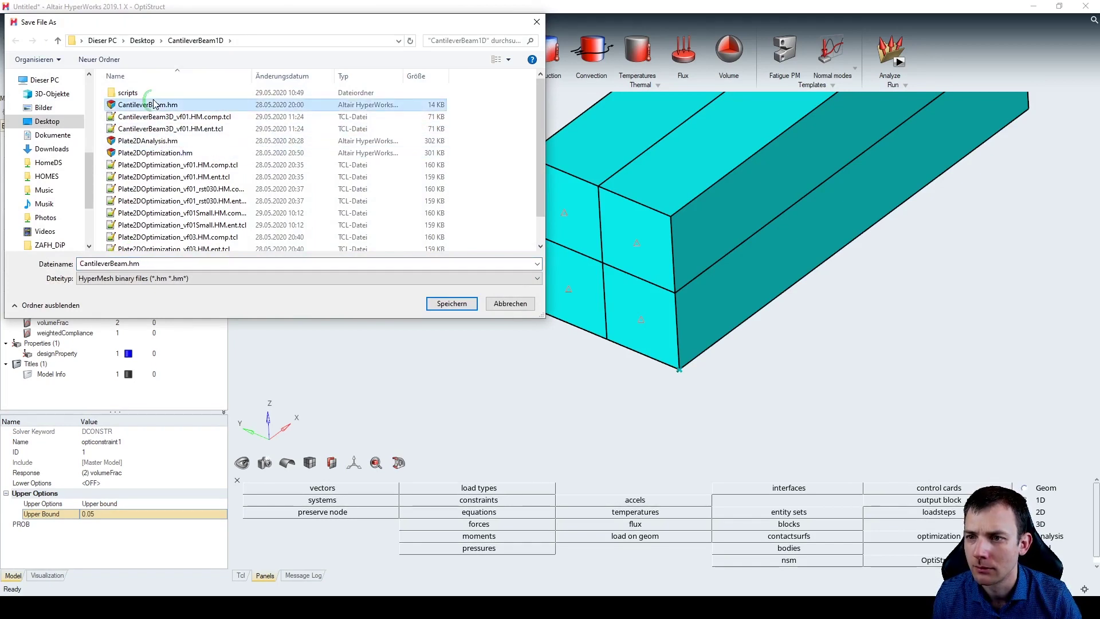
left_click(129, 265)
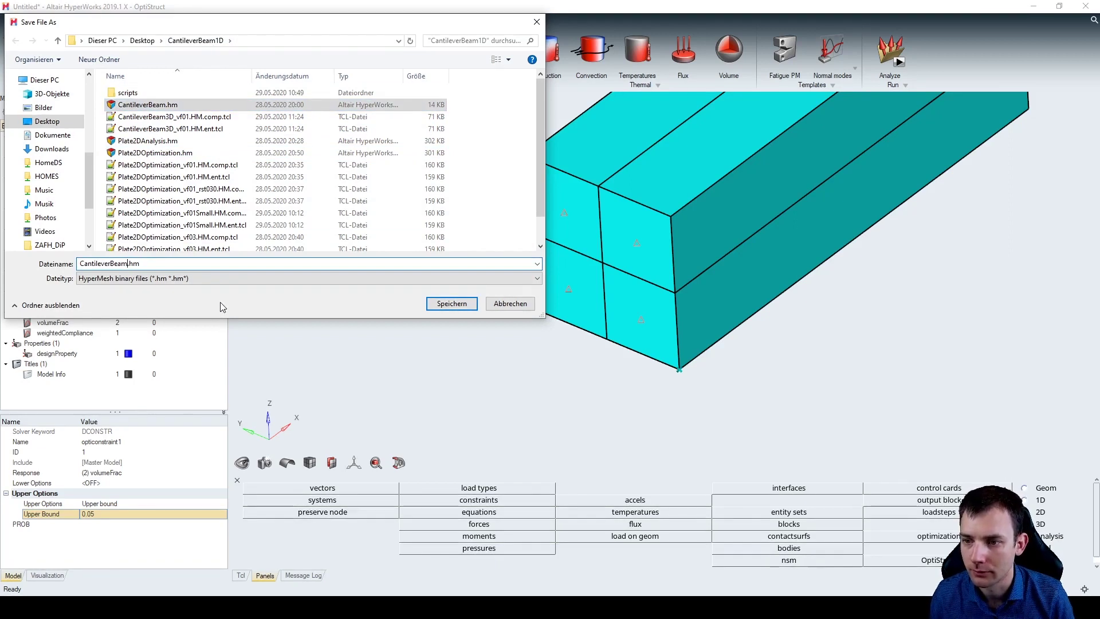
type("3DOpt_")
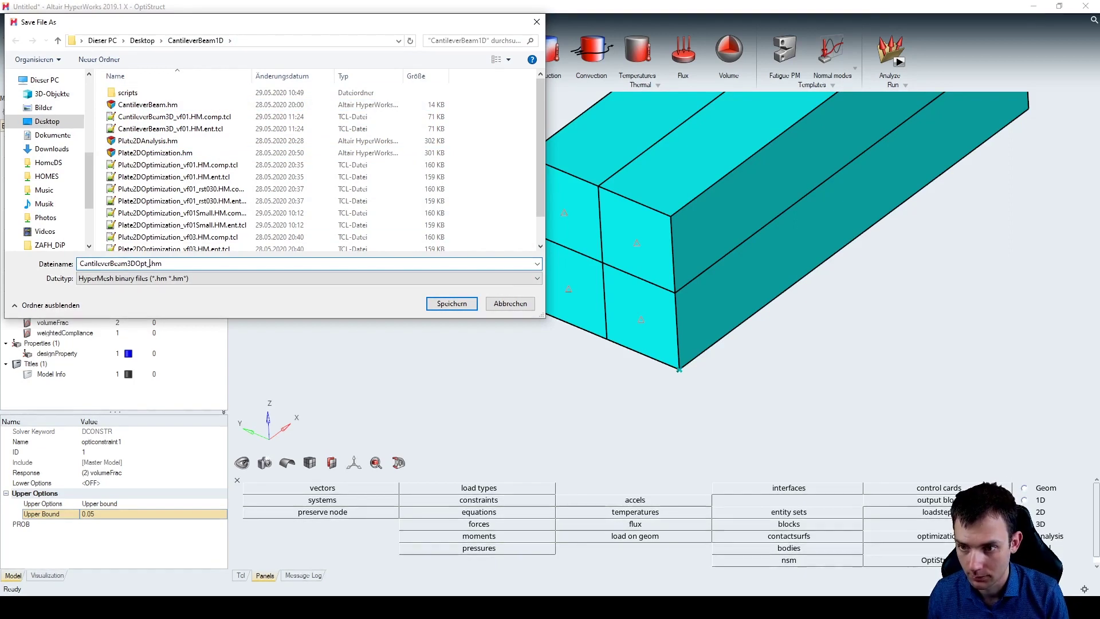
type("vf")
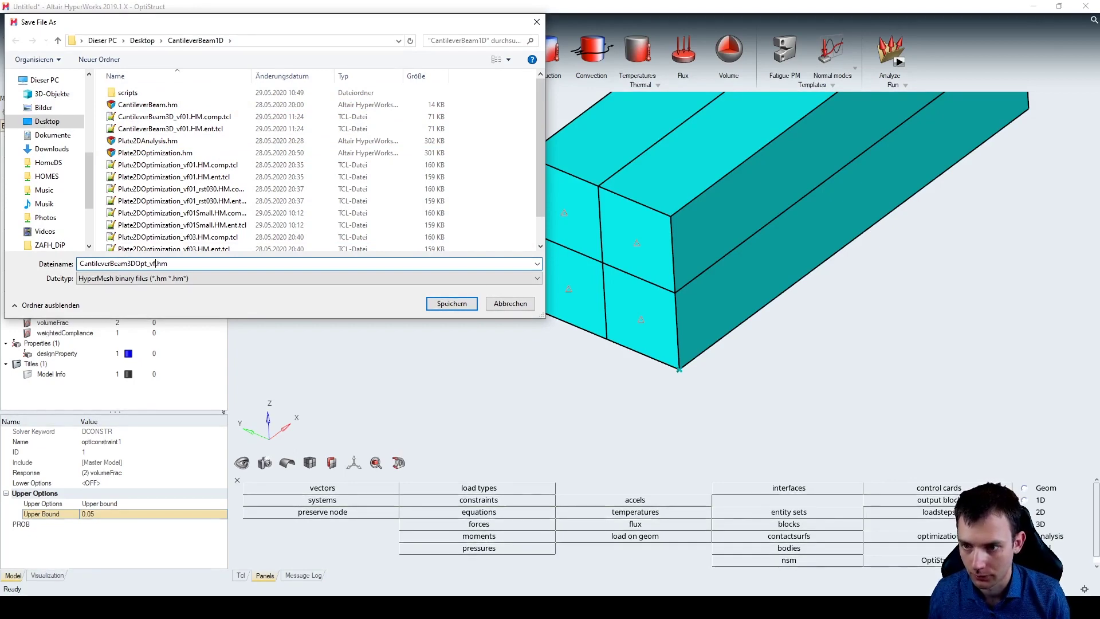
type("005")
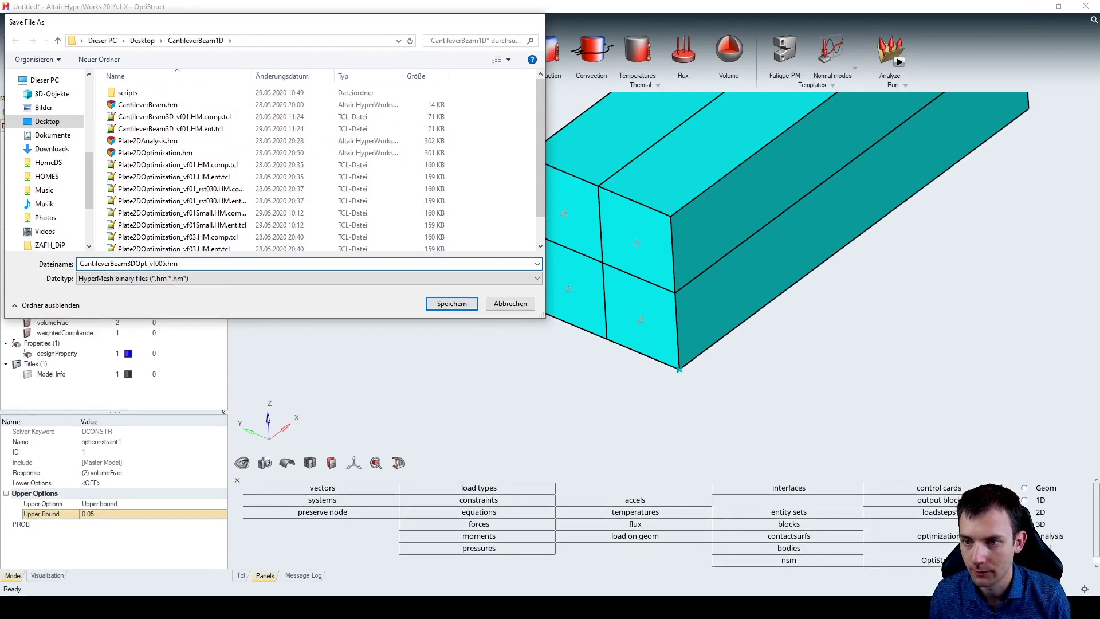
key("Return")
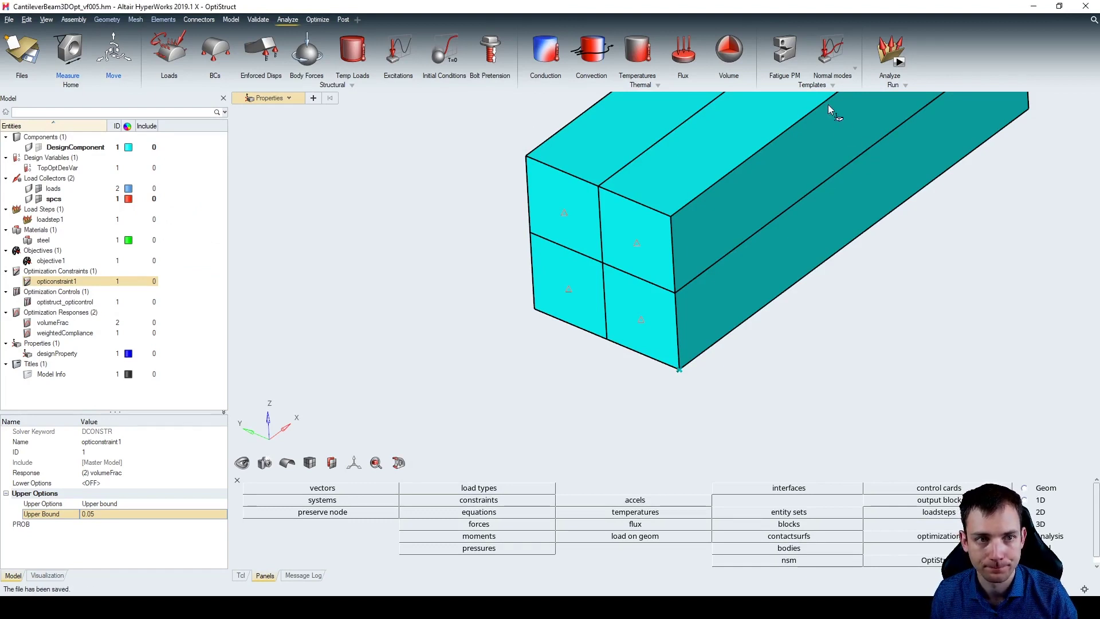
- Run the optimization with OptiStruct, display DesignComponent's mesh and check the solver's progress
left_click(899, 62)
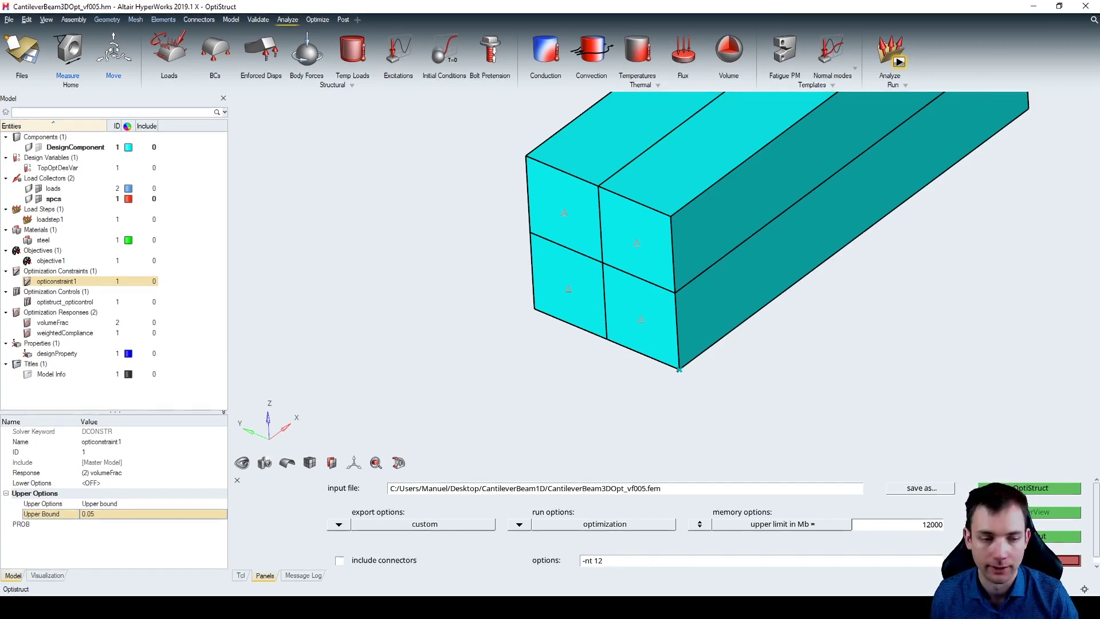
left_click(1029, 488)
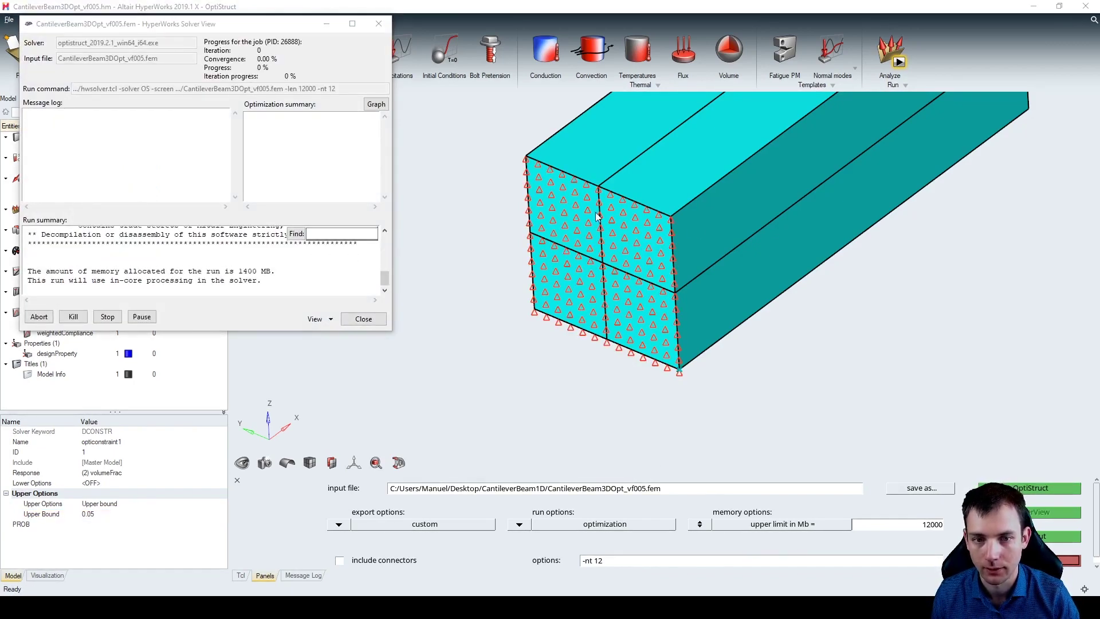
left_click_drag(297, 34, 650, 147)
left_click(39, 151)
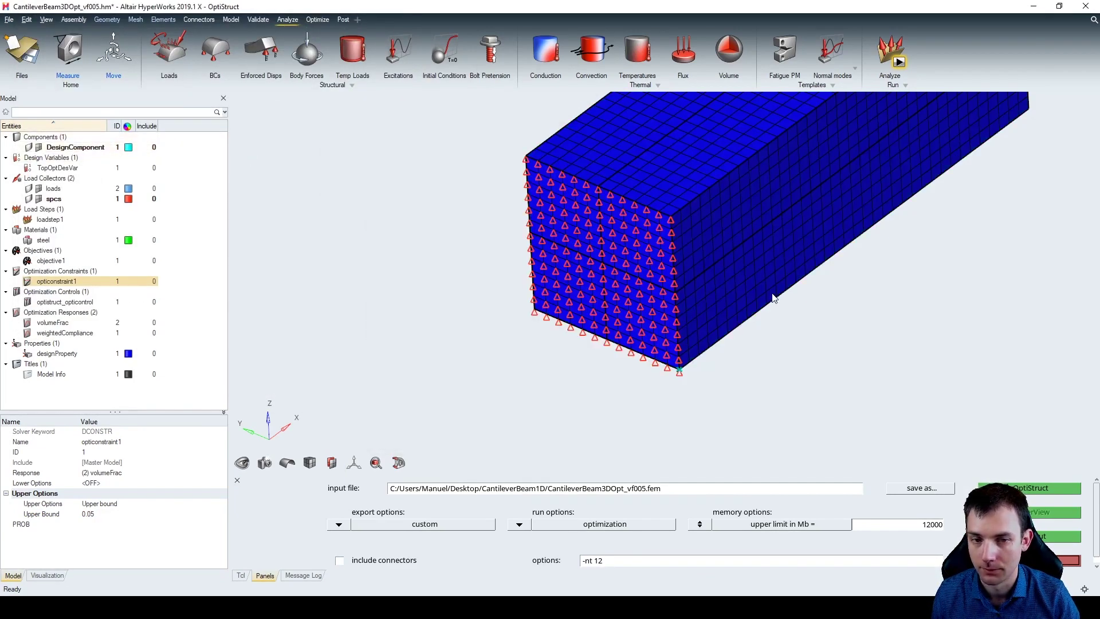
left_click_drag(722, 351, 776, 280, "ctrl")
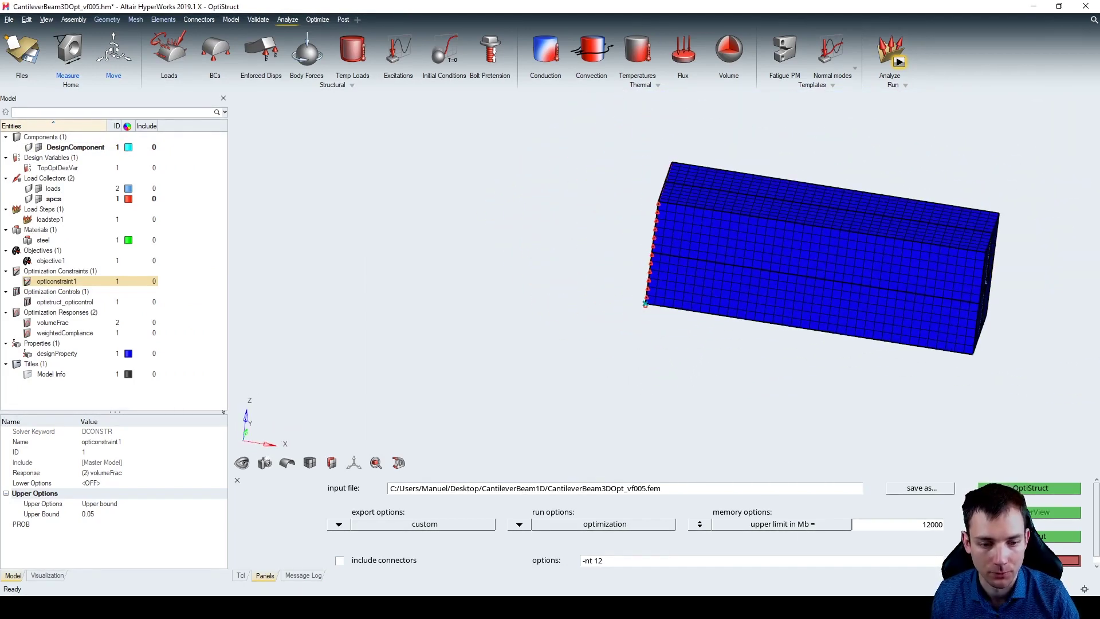
left_click(752, 607)
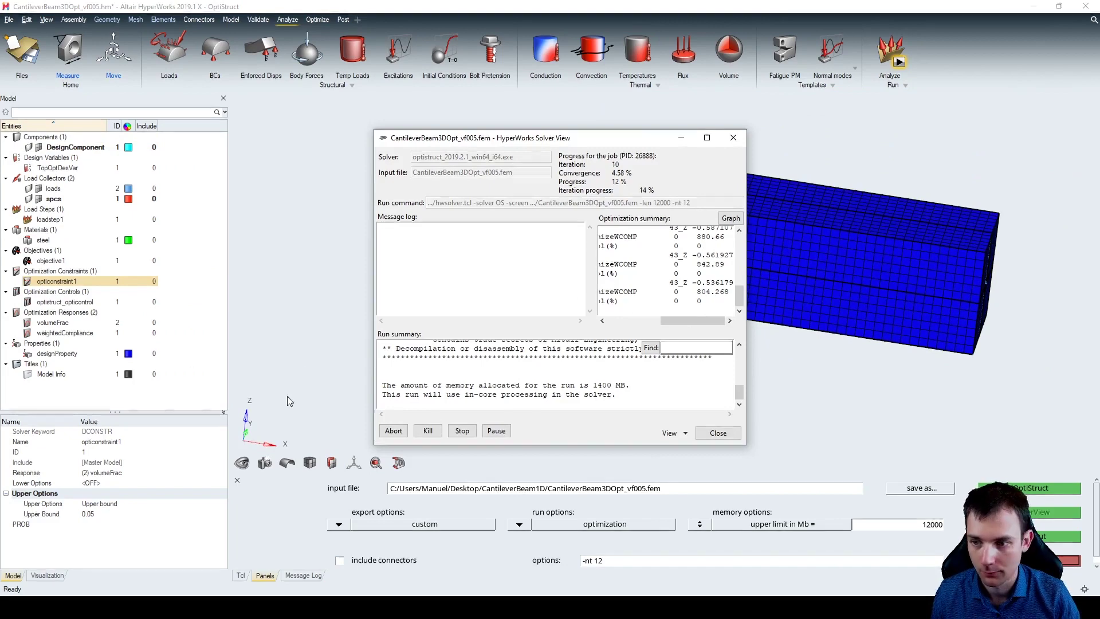
- Open the optimization control parameters and review settings such as DESMAX and DISCRETE
left_click(1029, 560)
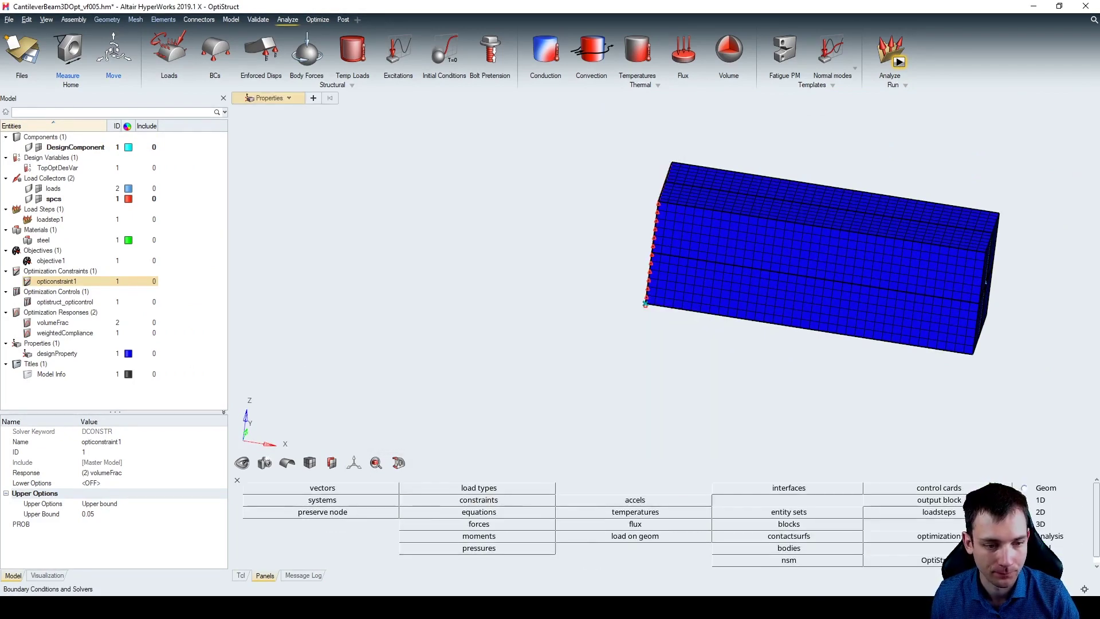
left_click(939, 488)
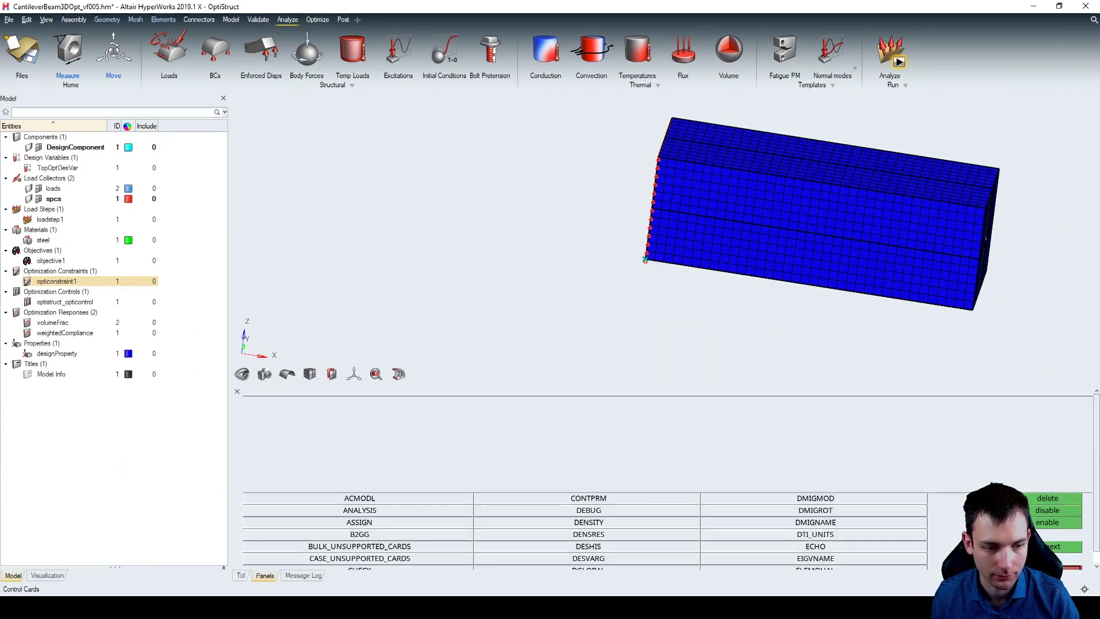
left_click(1057, 546)
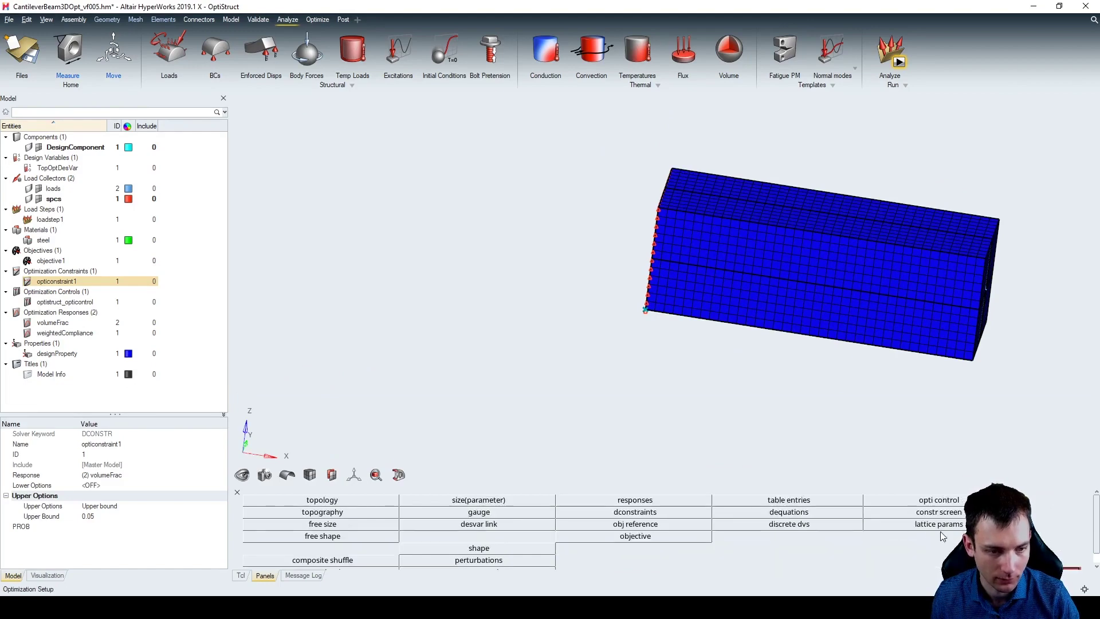
left_click(936, 499)
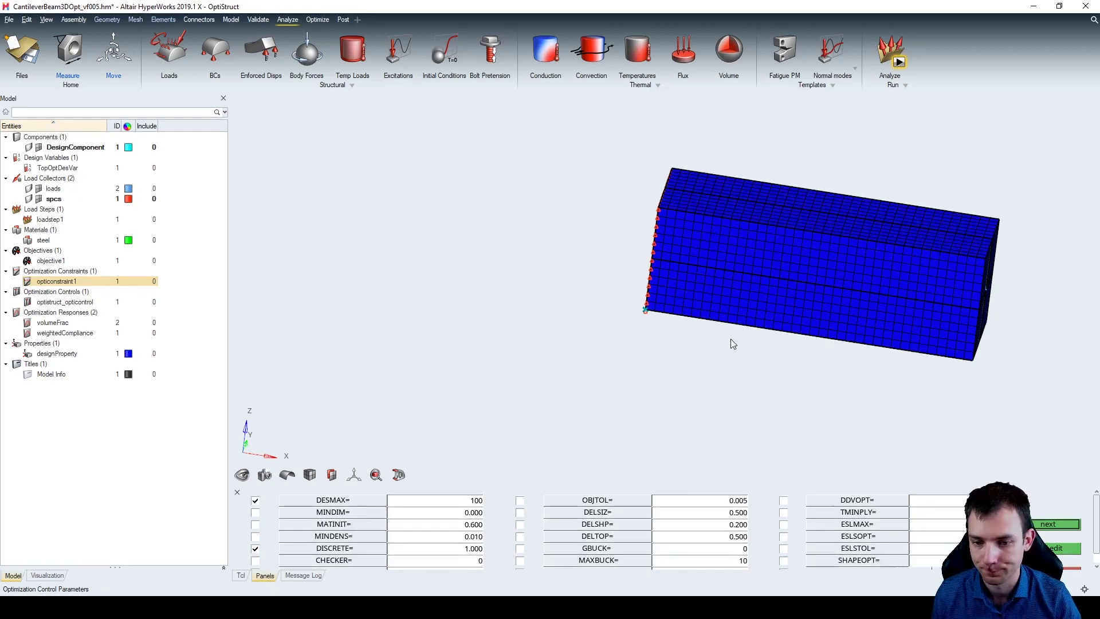
left_click_drag(1094, 540, 1094, 558)
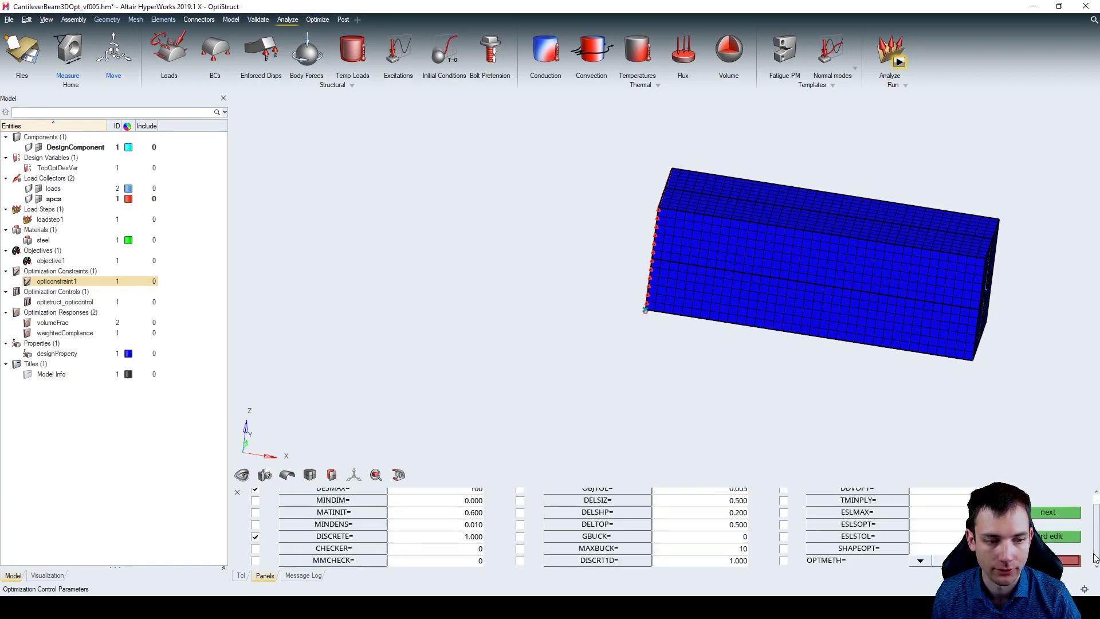
- Switch to Notepad++ and examine the Opticontrols commands of 3DTopOptScript.tcl, then return to HyperWorks
key("alt+Tab")
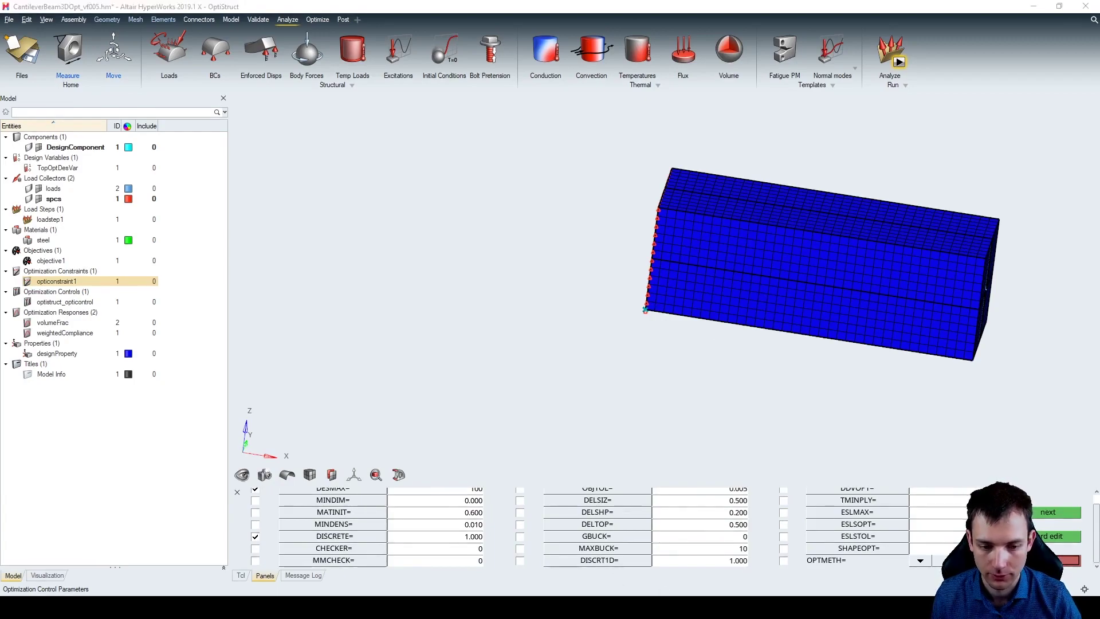
left_click(268, 483)
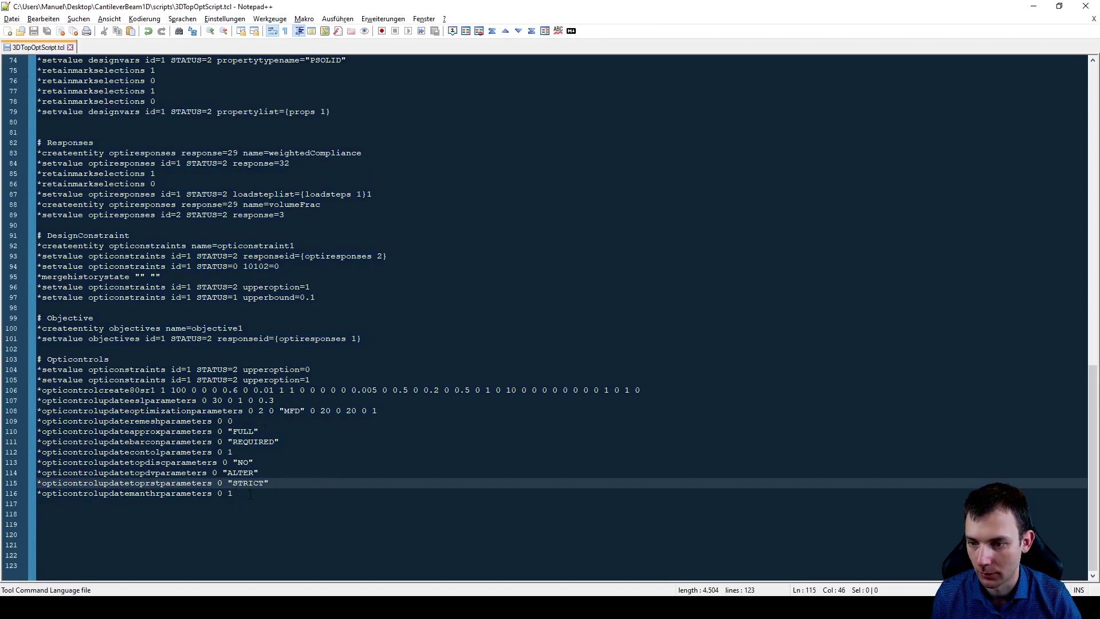
left_click_drag(250, 494, 2, 359)
left_click(382, 451)
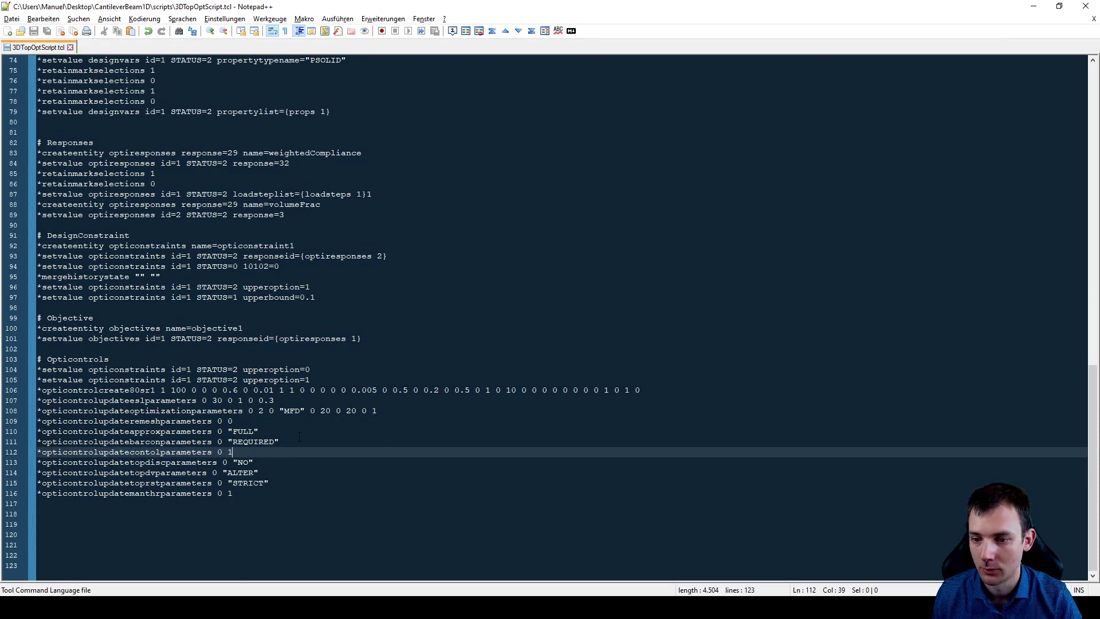
left_click(299, 497)
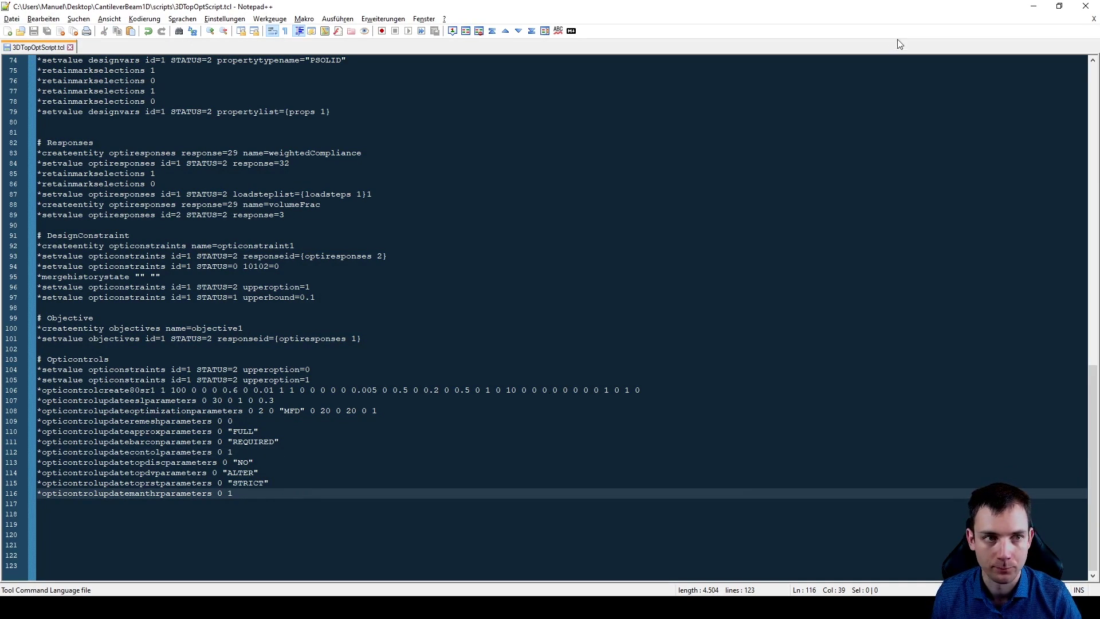
left_click(1034, 5)
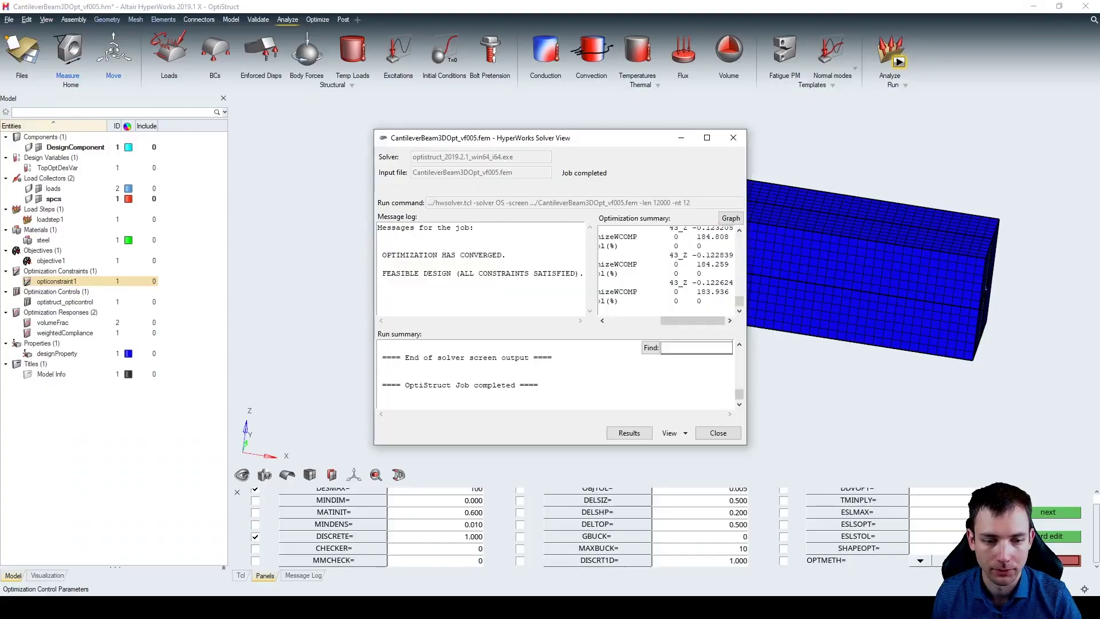
- Examine the finished run's optimization summary, the convergence graph of the objective function and the message log
left_click_drag(692, 318, 638, 320)
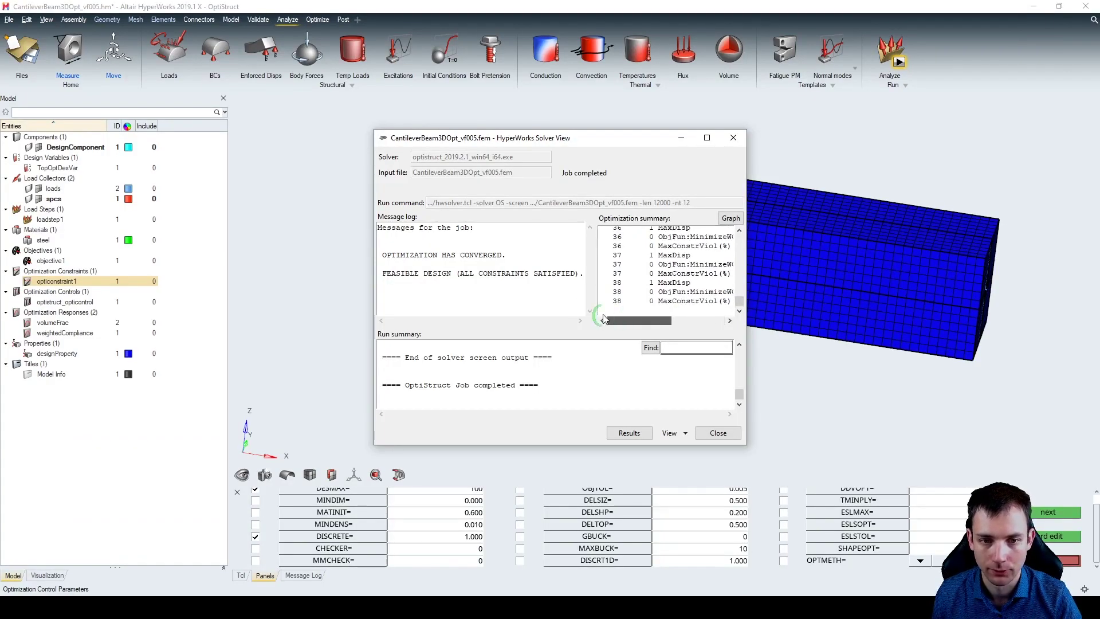
left_click(637, 301)
left_click(730, 218)
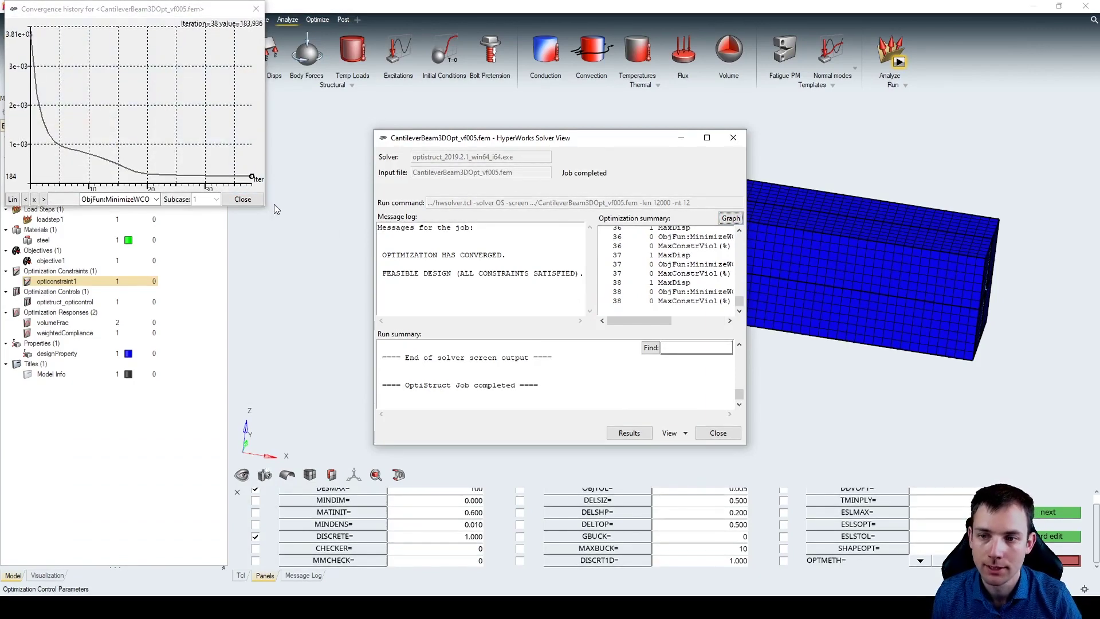
left_click(243, 199)
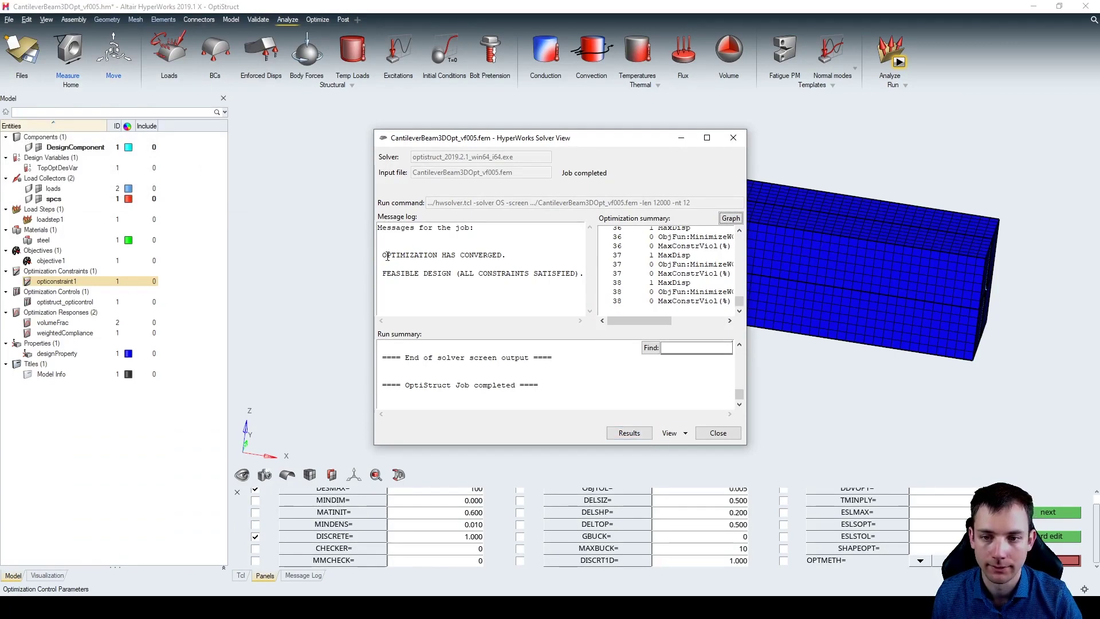
left_click_drag(384, 255, 526, 250)
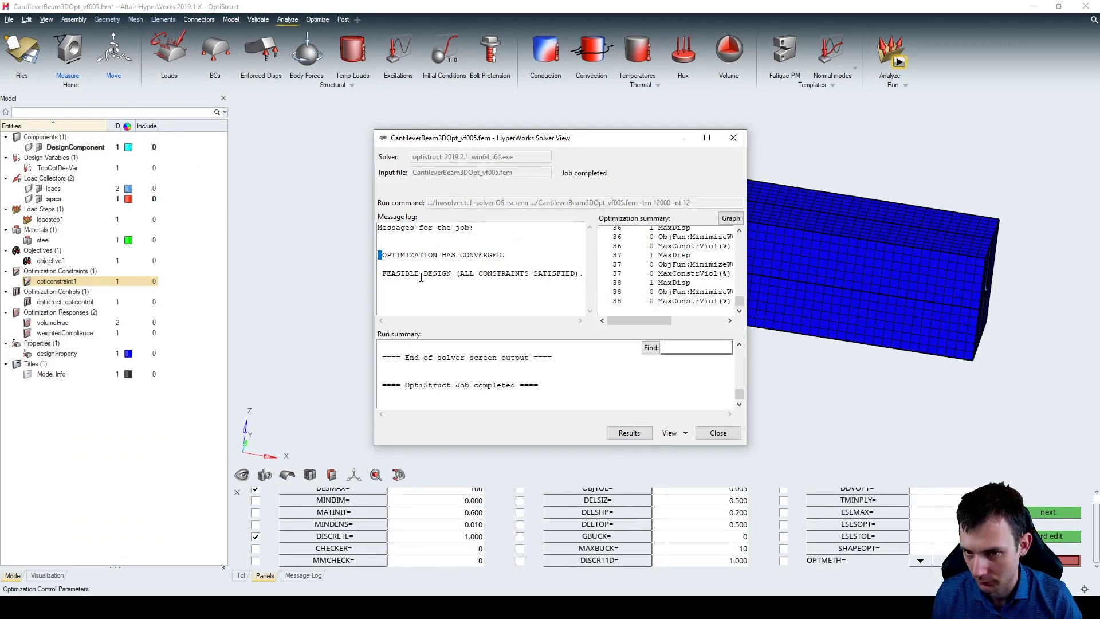
left_click_drag(378, 274, 579, 275)
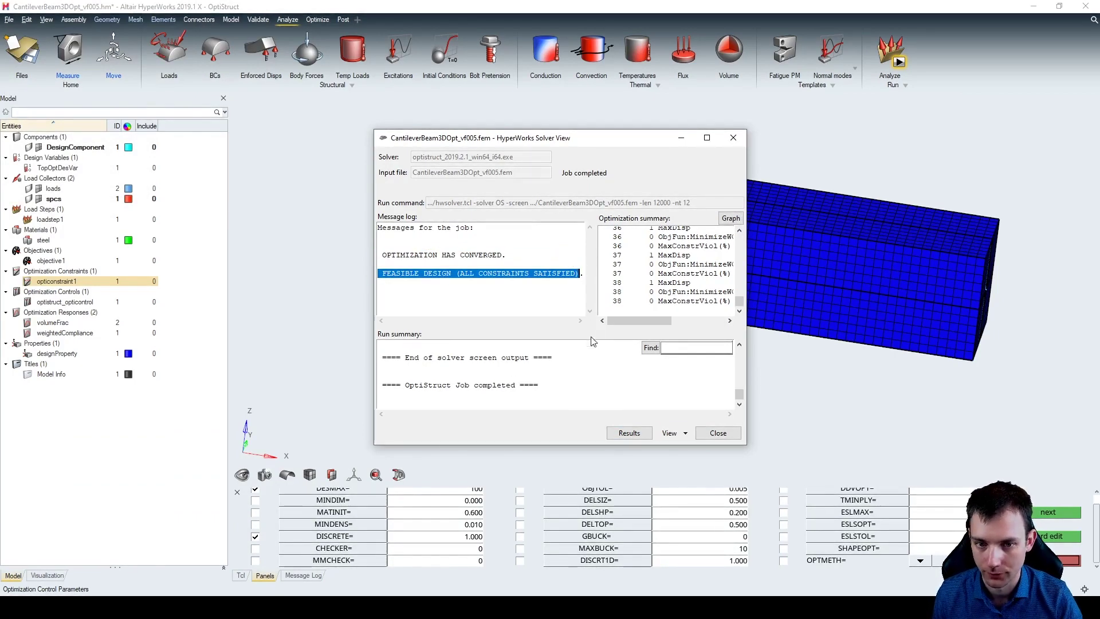
- Open the optimization results and contour the element densities on all components for Iteration 38
left_click(630, 434)
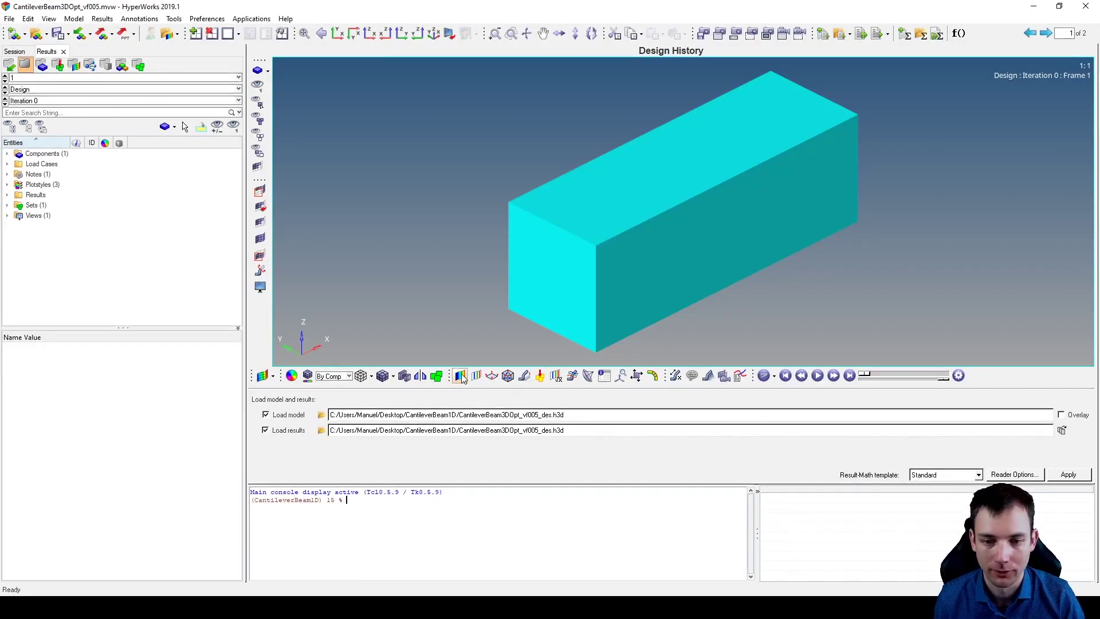
left_click(460, 377)
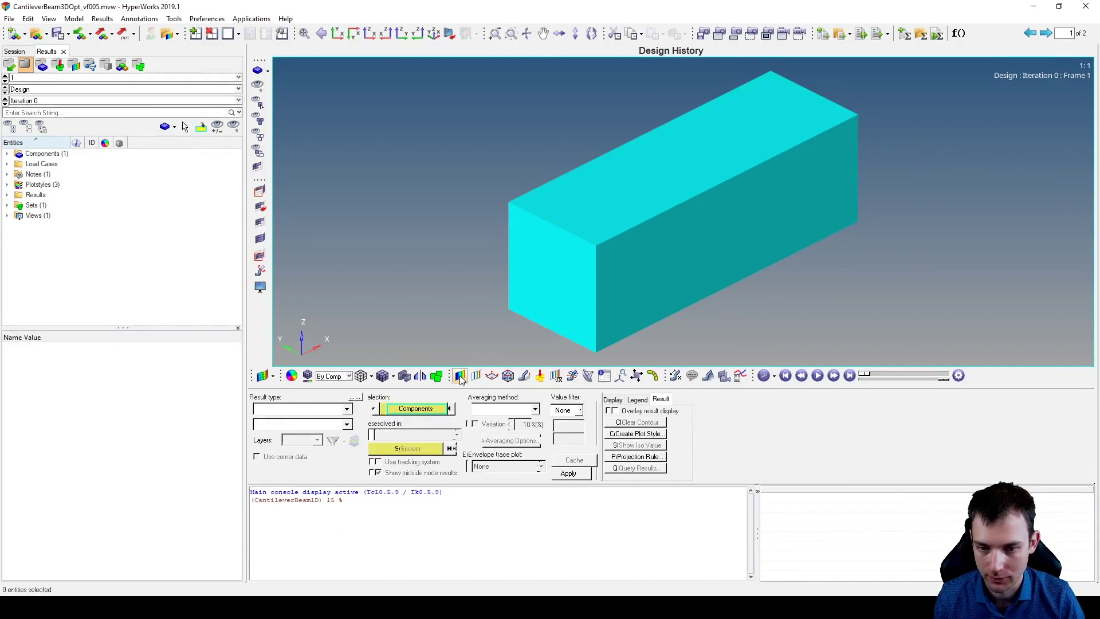
left_click(40, 101)
scroll(84, 172, "down", 10)
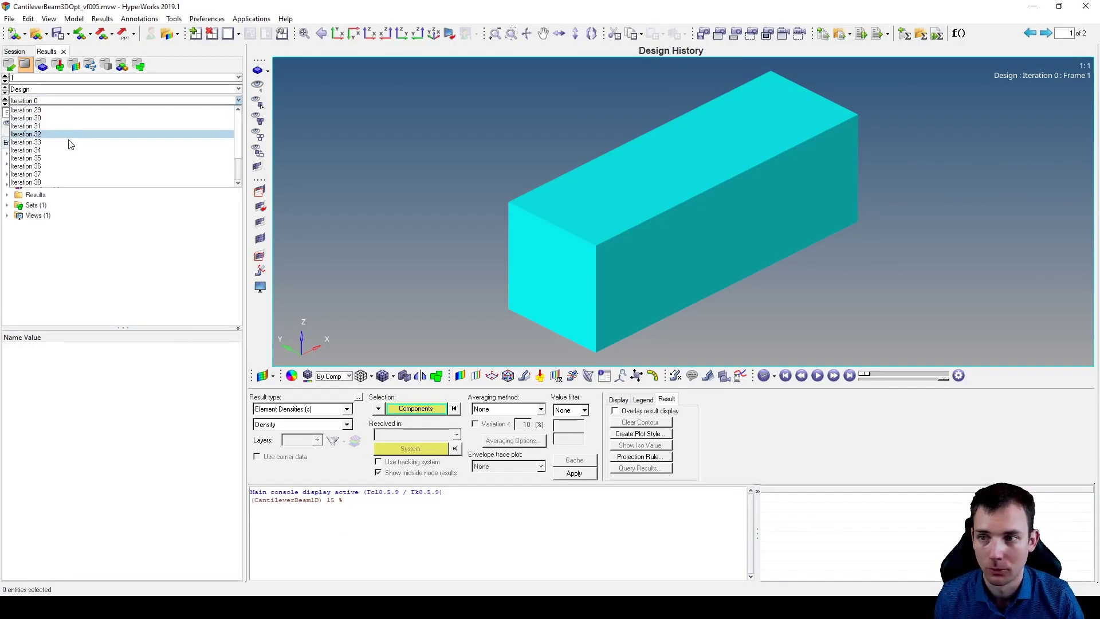
left_click(84, 187)
left_click(83, 102)
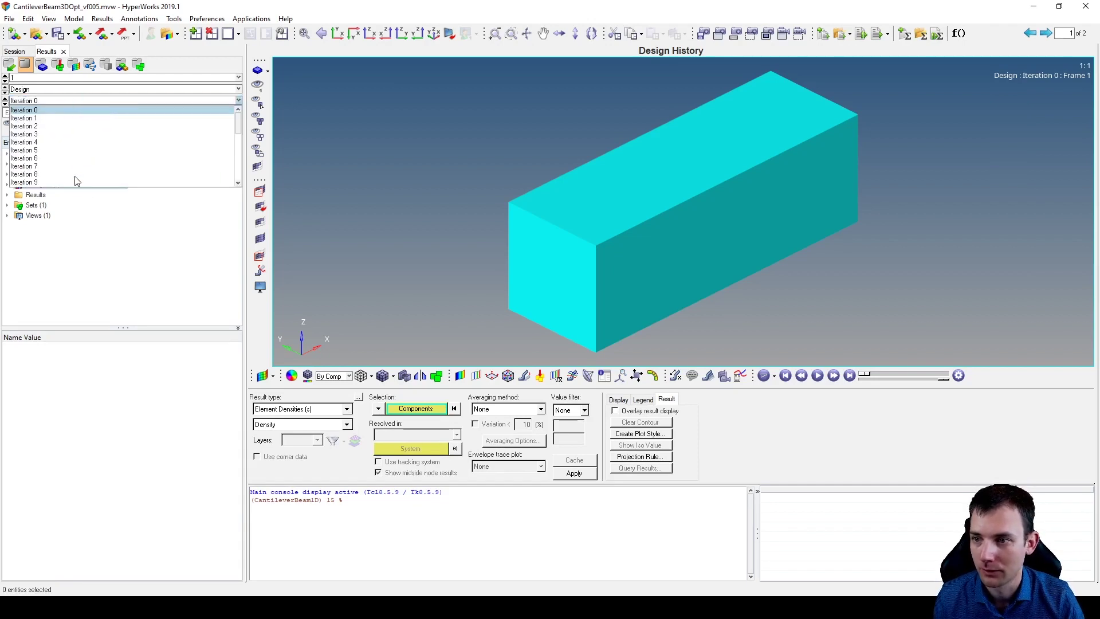
scroll(73, 177, "down", 10)
left_click(72, 181)
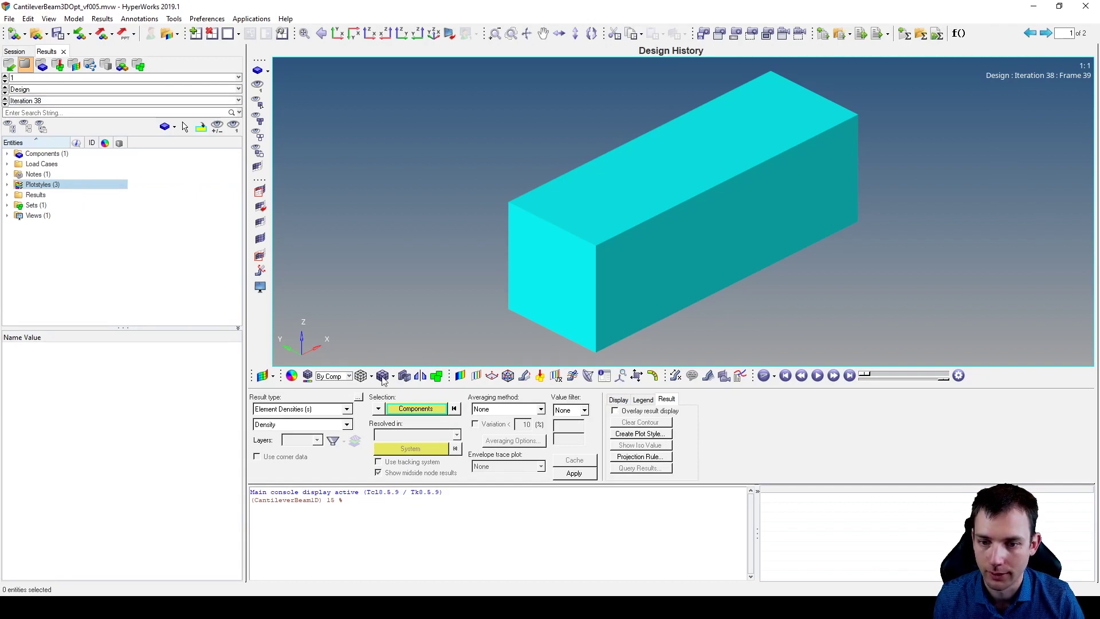
left_click(575, 475)
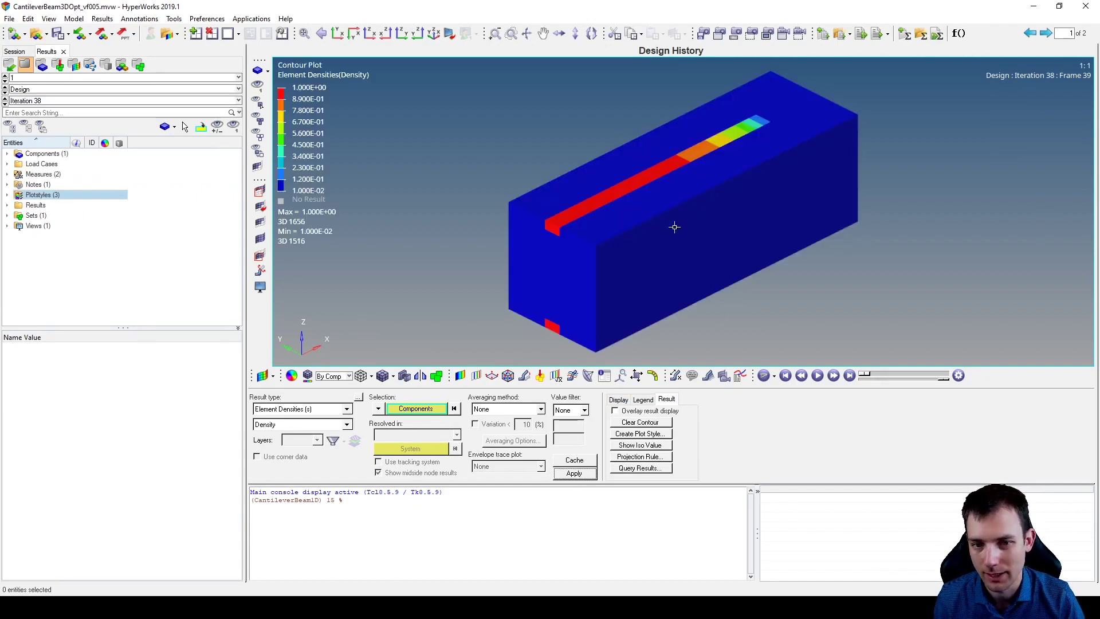
- Create an iso plot of the element densities with averaging method None, showing values above about 0.26
left_click(492, 376)
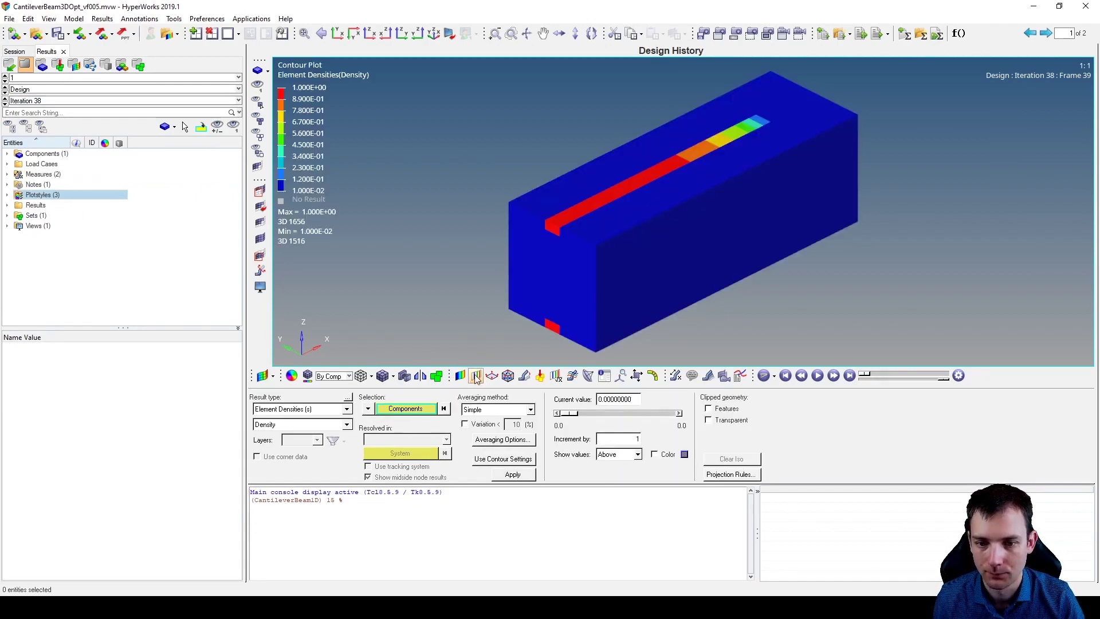
left_click(520, 476)
left_click_drag(621, 414, 584, 417)
left_click(492, 409)
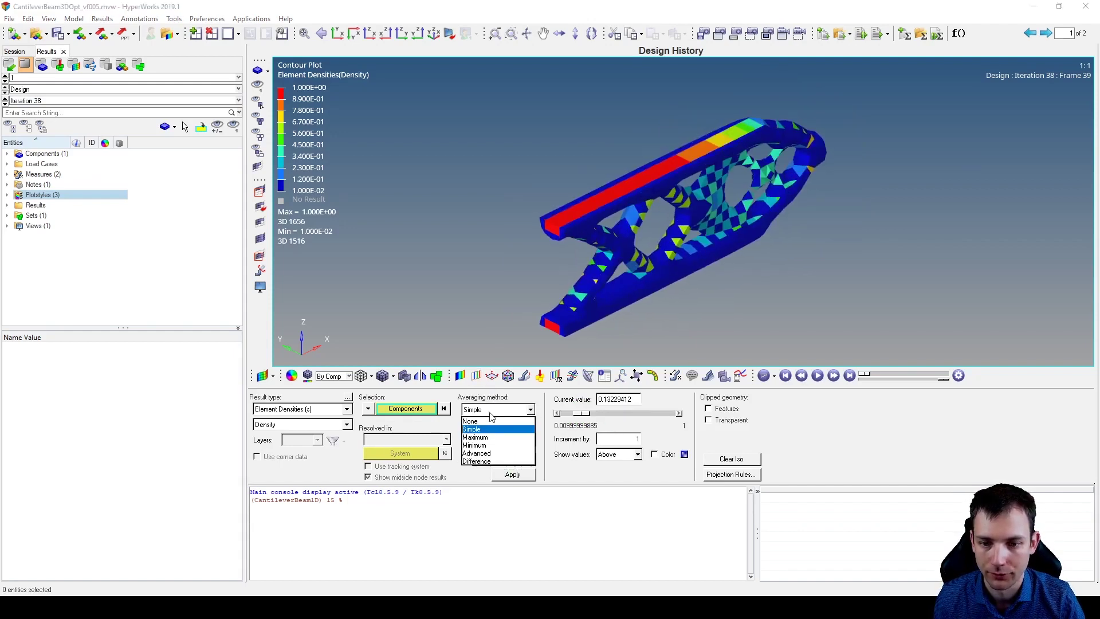
left_click(490, 427)
left_click(514, 476)
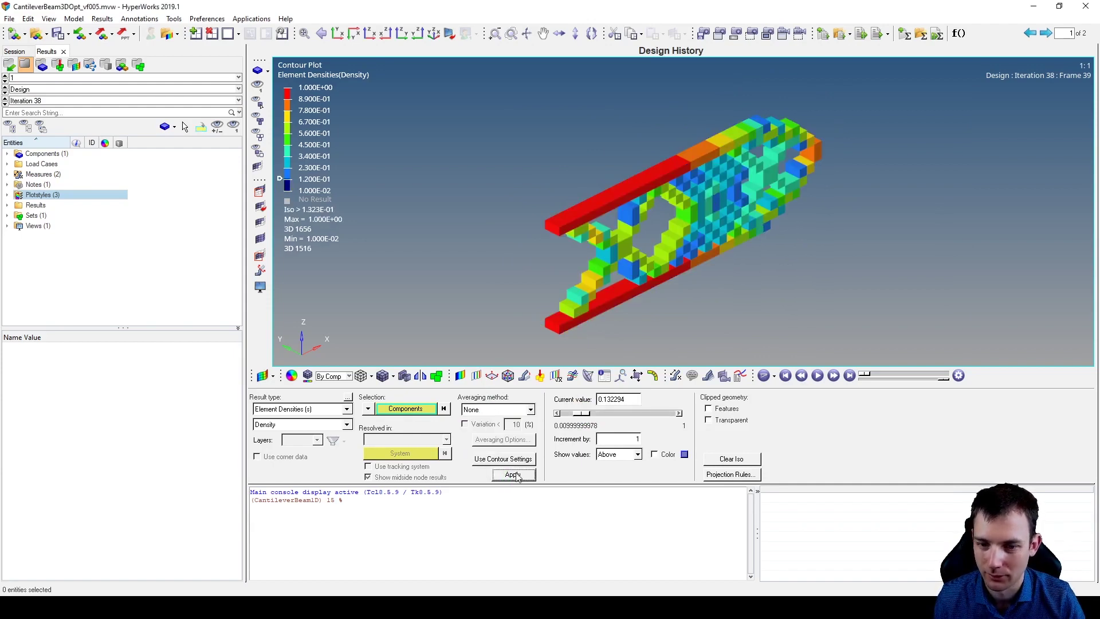
left_click_drag(577, 414, 596, 415)
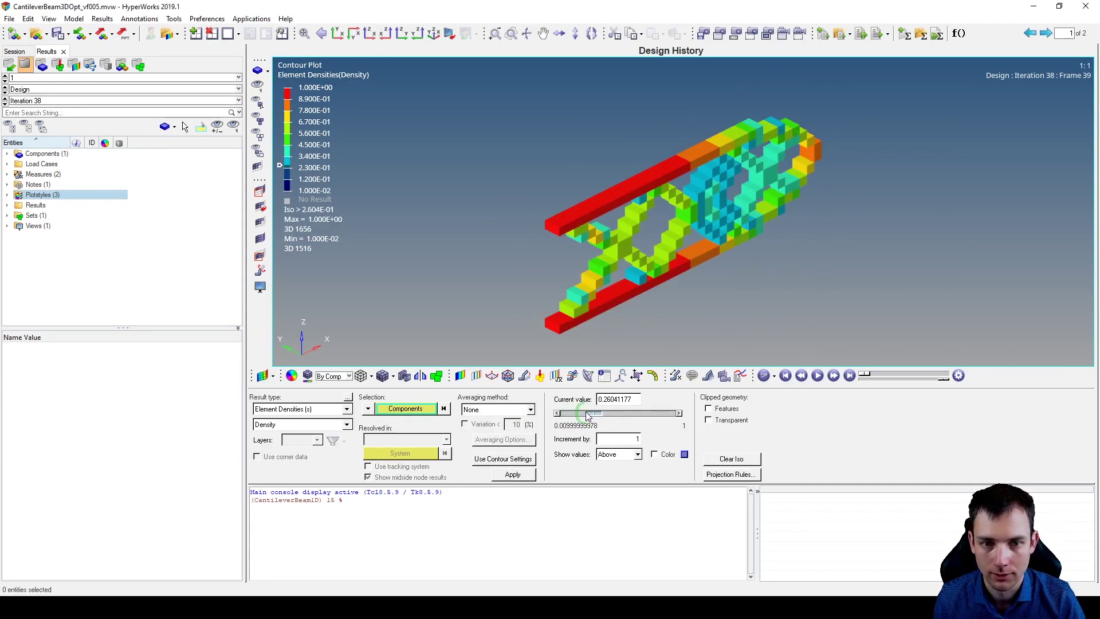
- Examine the iso-filtered beam structure from the side and at an angle, including its chords, inner struts and free end
left_click_drag(646, 194, 561, 214, "ctrl")
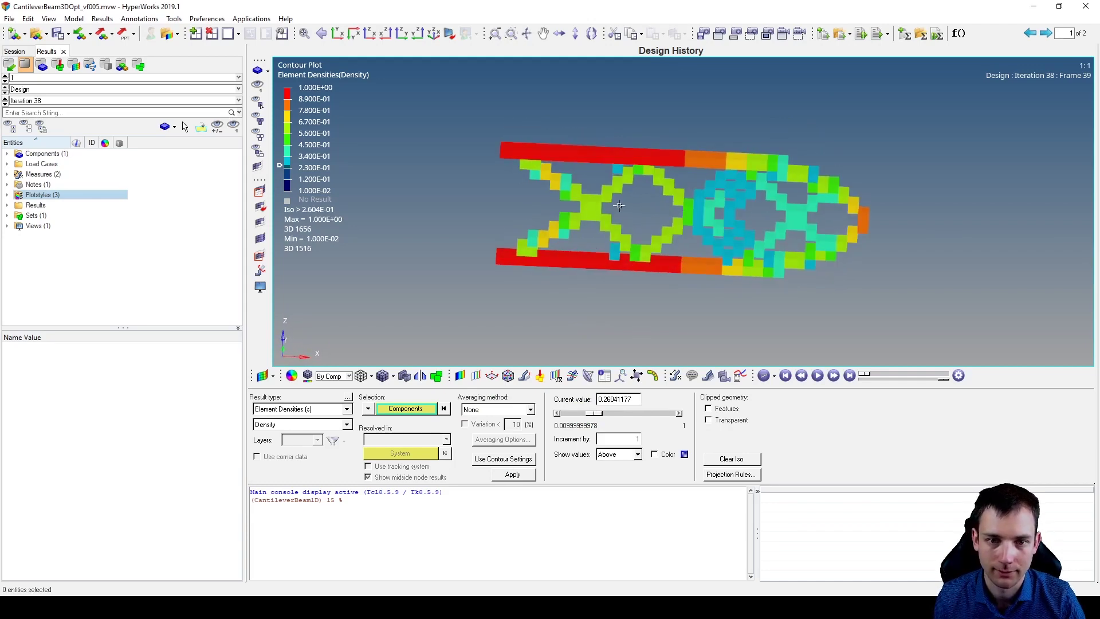
left_click_drag(671, 201, 708, 209, "ctrl")
scroll(712, 204, "up", 3)
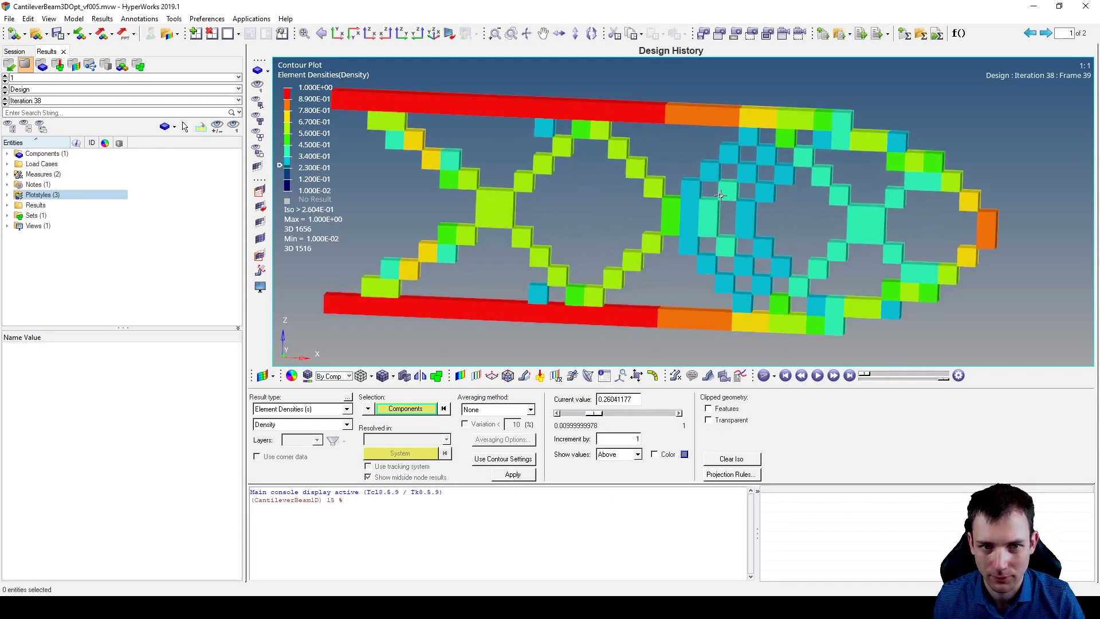
scroll(723, 220, "down", 2)
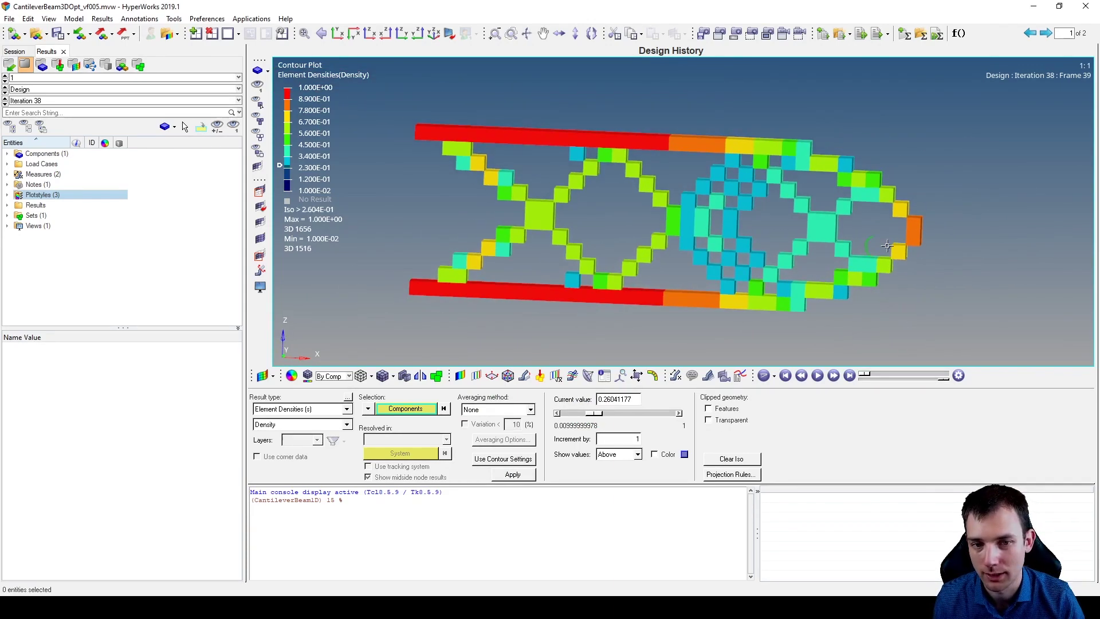
left_click(667, 221)
left_click_drag(667, 221, 721, 235, "ctrl")
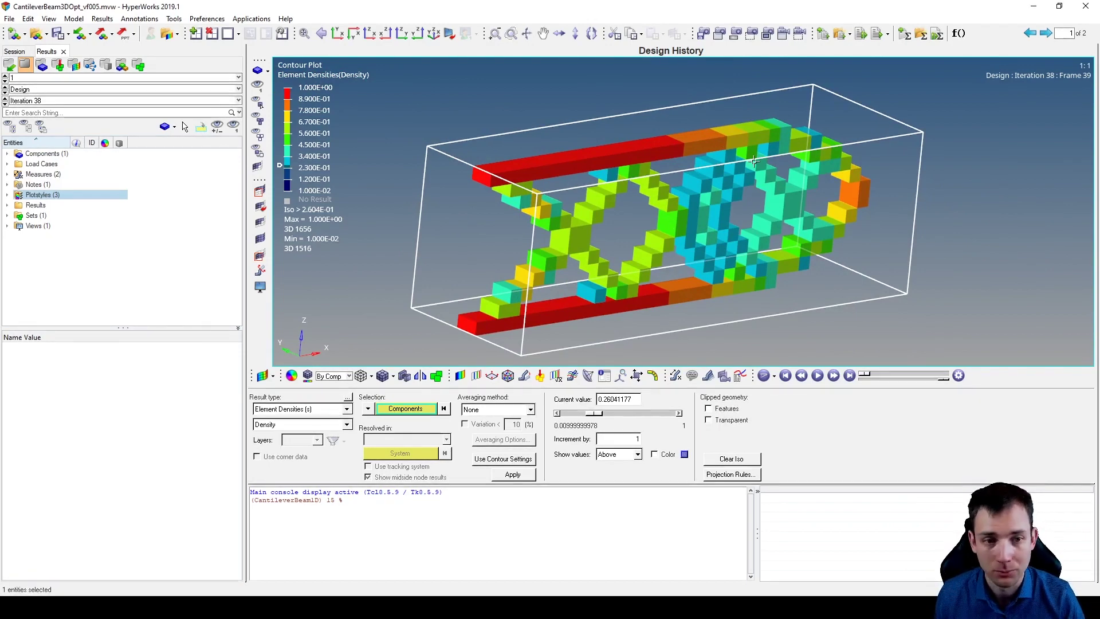
scroll(530, 162, "down", 1)
left_click_drag(501, 173, 785, 209, "ctrl")
left_click_drag(690, 197, 768, 210, "ctrl")
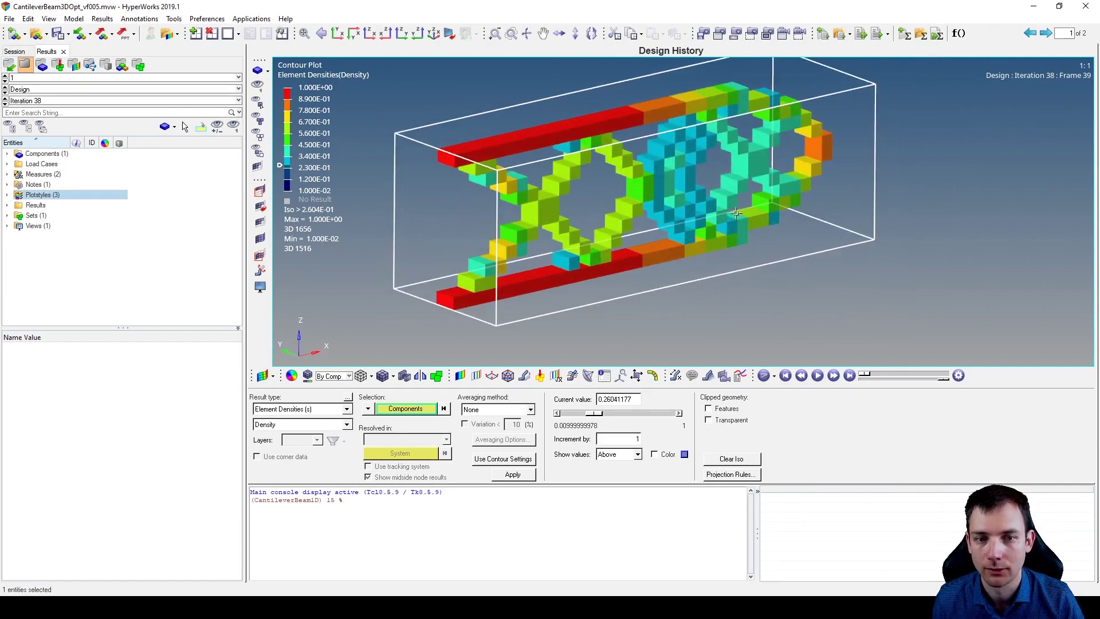
right_click_drag(647, 203, 687, 234, "ctrl")
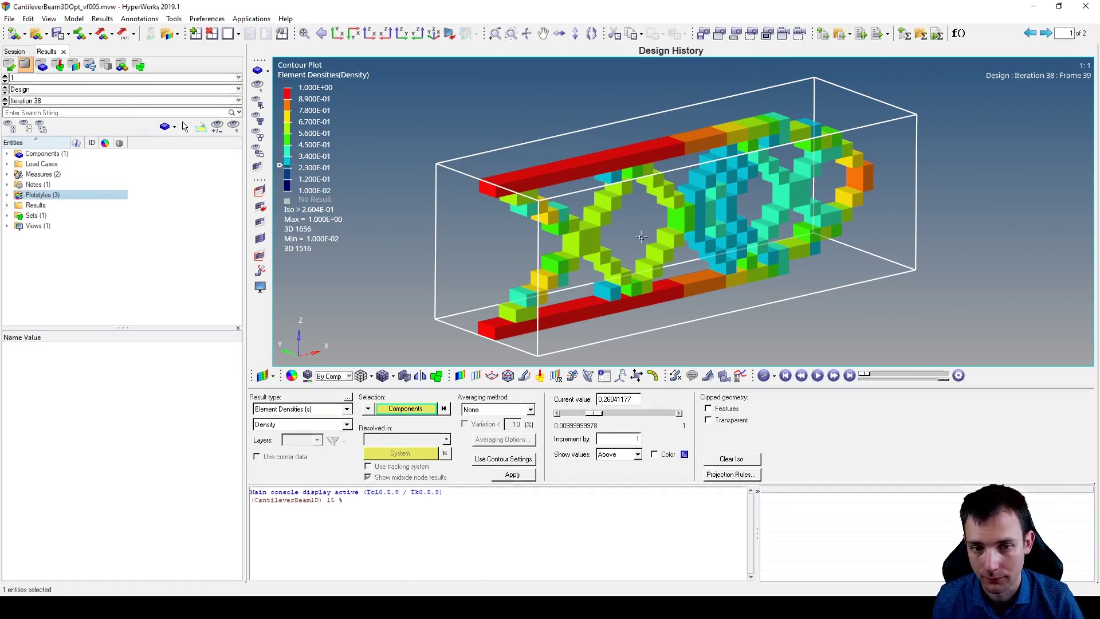
mouse_move(628, 208)
right_mouse_down("ctrl")
mouse_move(765, 195)
mouse_move(597, 203)
mouse_move(641, 191)
right_mouse_up("ctrl")
left_click_drag(673, 202, 735, 230, "ctrl")
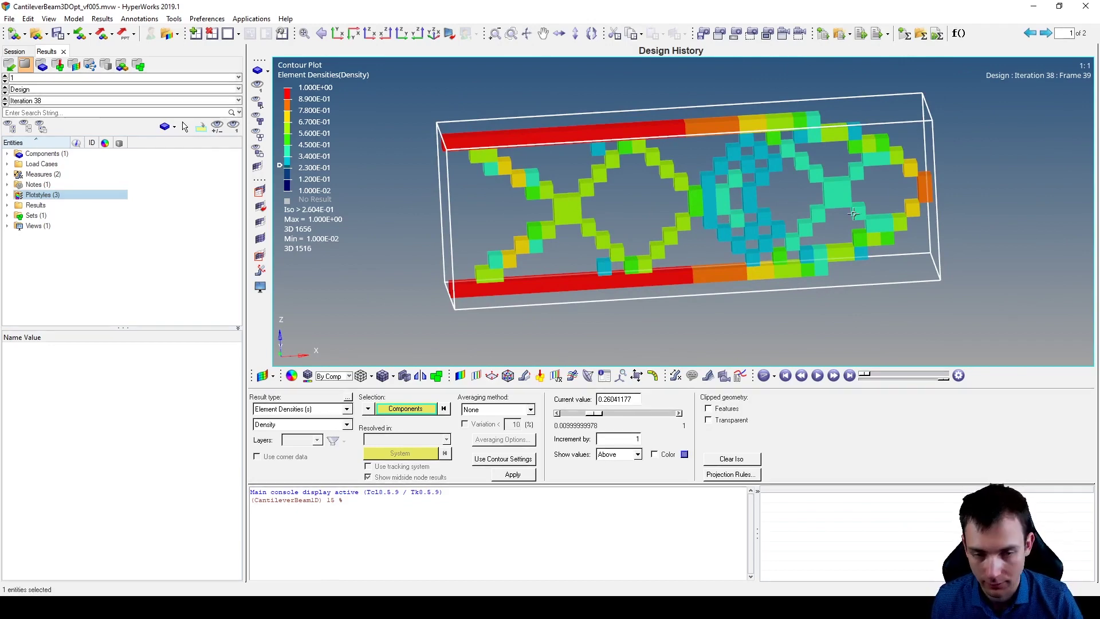
left_click_drag(772, 181, 894, 183, "ctrl")
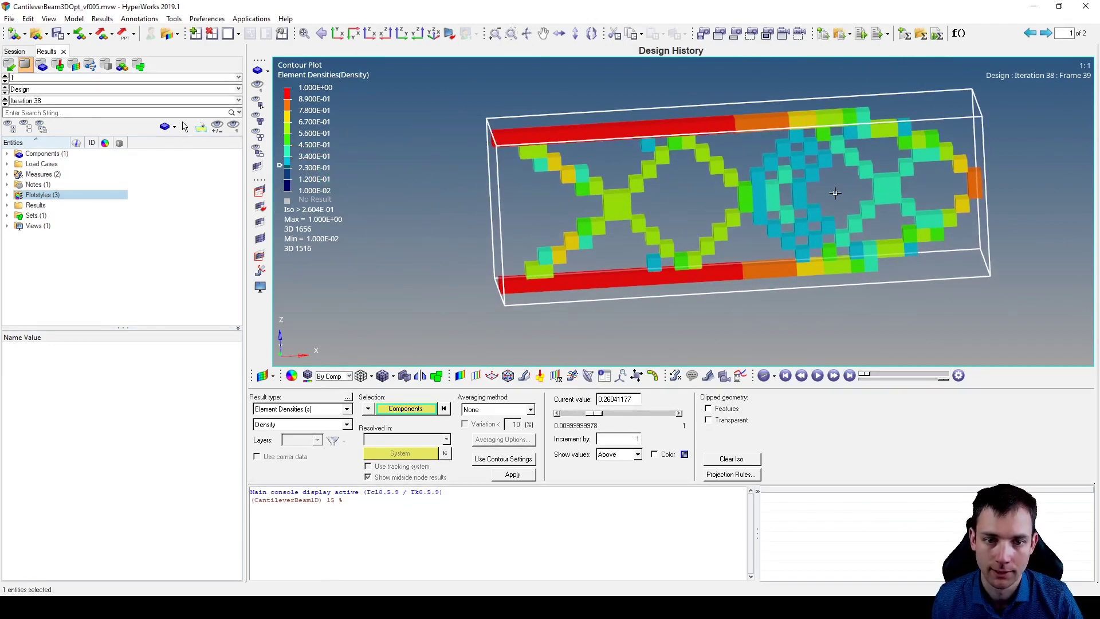
- Switch to the HyperWorks OptiStruct model window and contour the Element Density for simulation DESIGN [0]
key("alt+Tab")
key("alt+Tab")
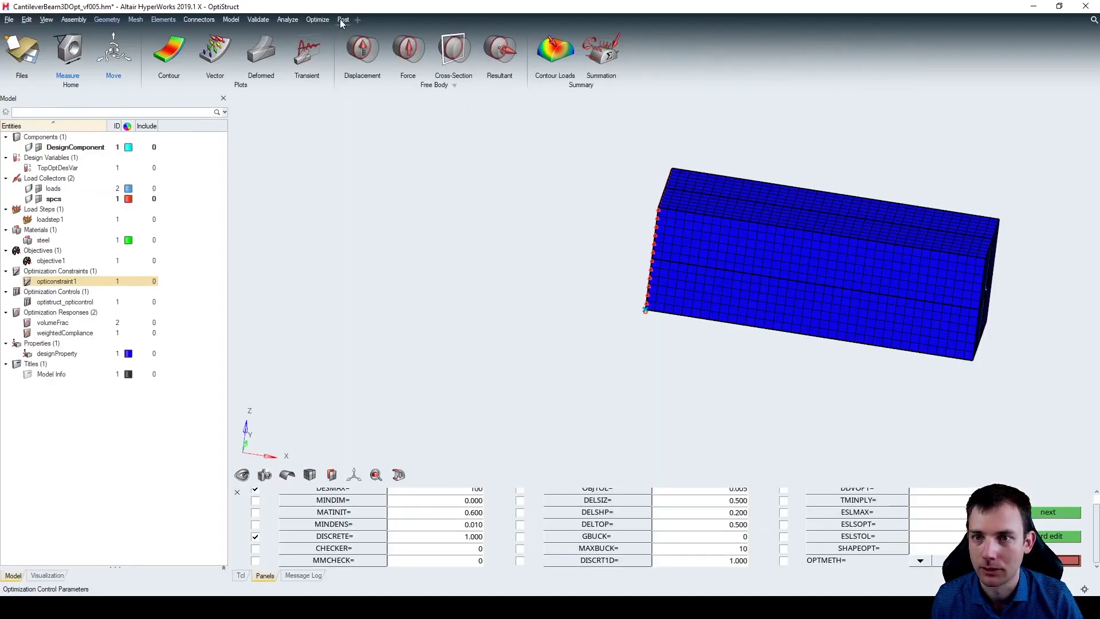
left_click(166, 60)
left_click(169, 54)
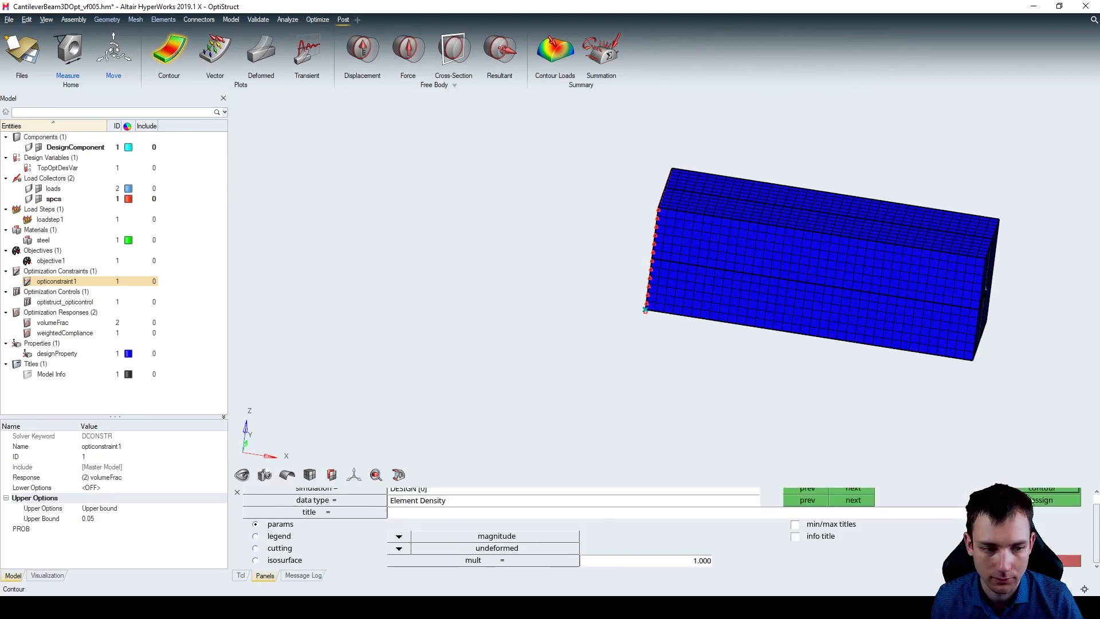
left_click_drag(1045, 486, 1045, 497)
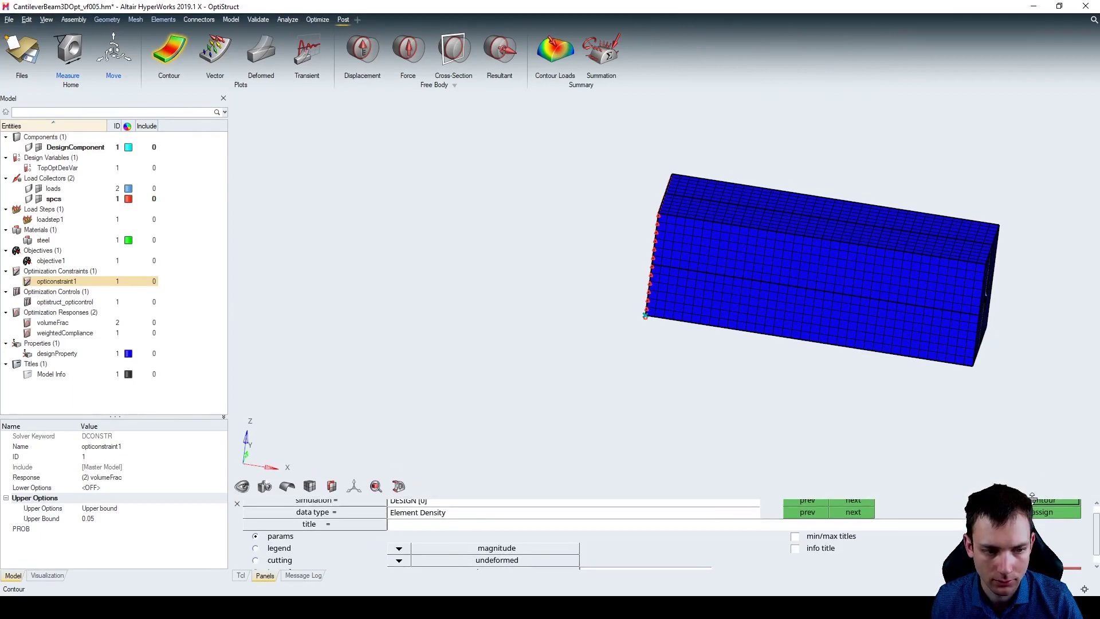
left_click(1036, 494)
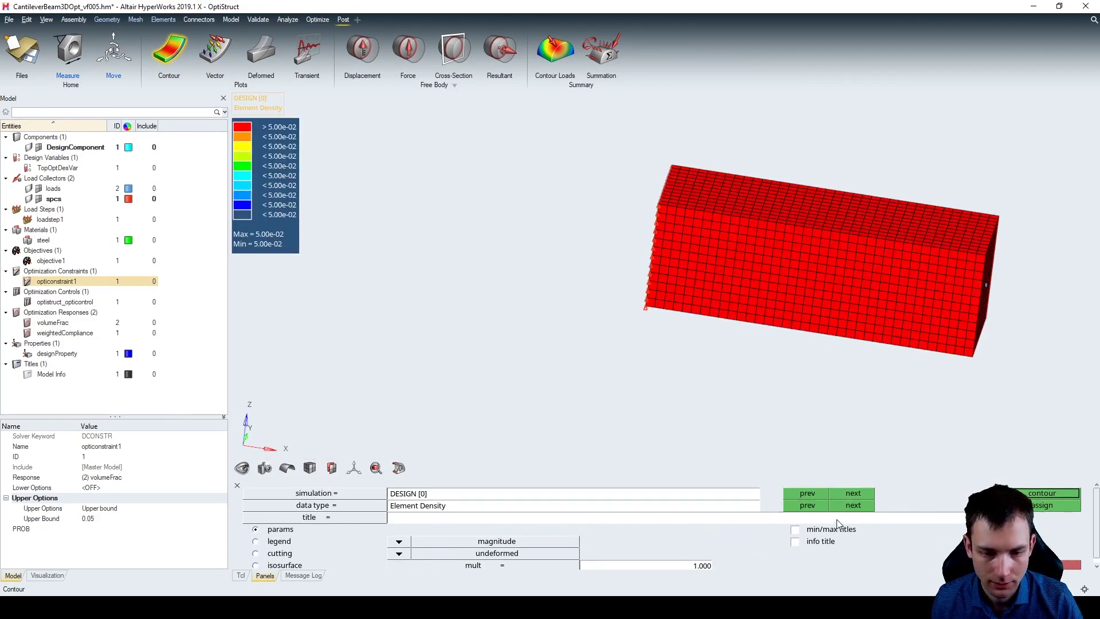
- Contour the Element Density for simulation DESIGN [12]
left_click(848, 493)
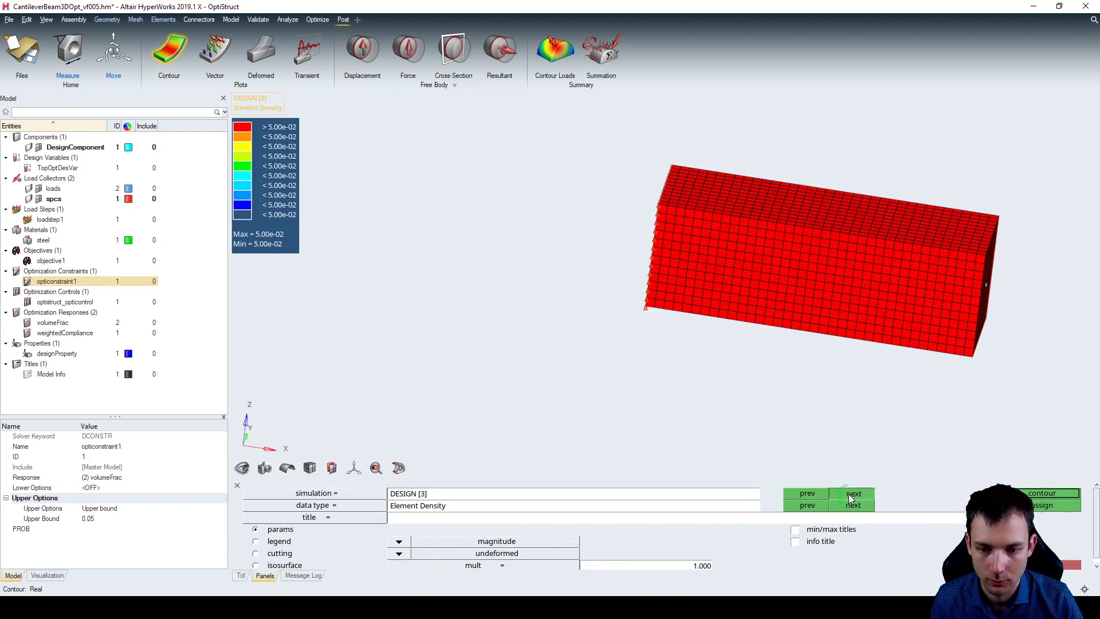
left_click(848, 494)
left_click(848, 494)
left_click(848, 494)
left_click(848, 494)
left_click(848, 494)
left_click(847, 494)
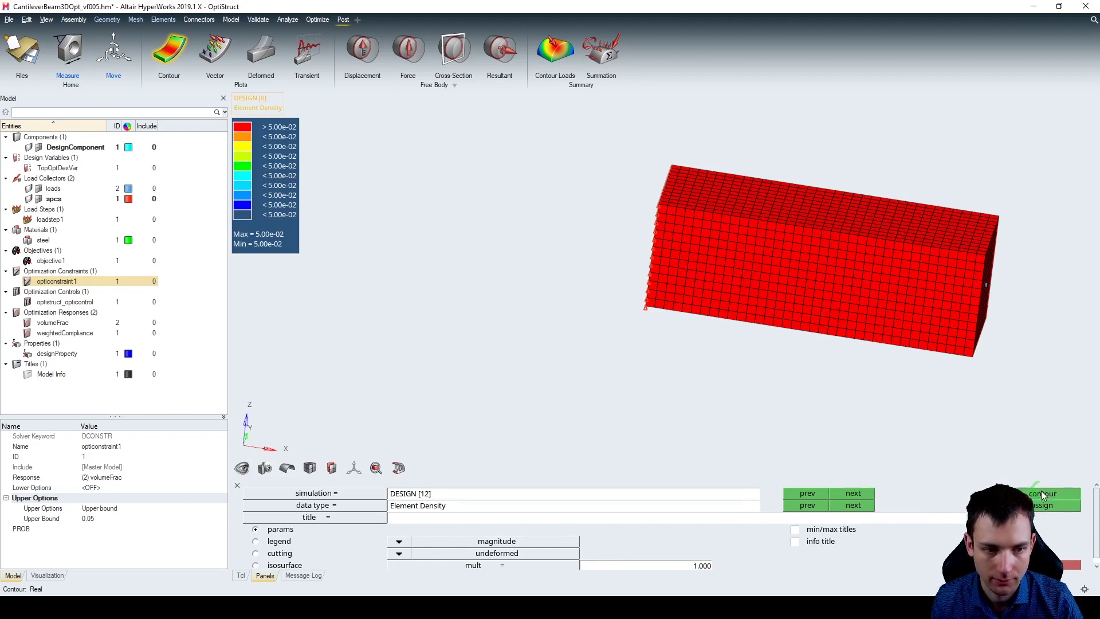
left_click(1041, 491)
- Advance the simulation to the final iteration, DESIGN [38], and contour its Element Density
left_click(858, 493)
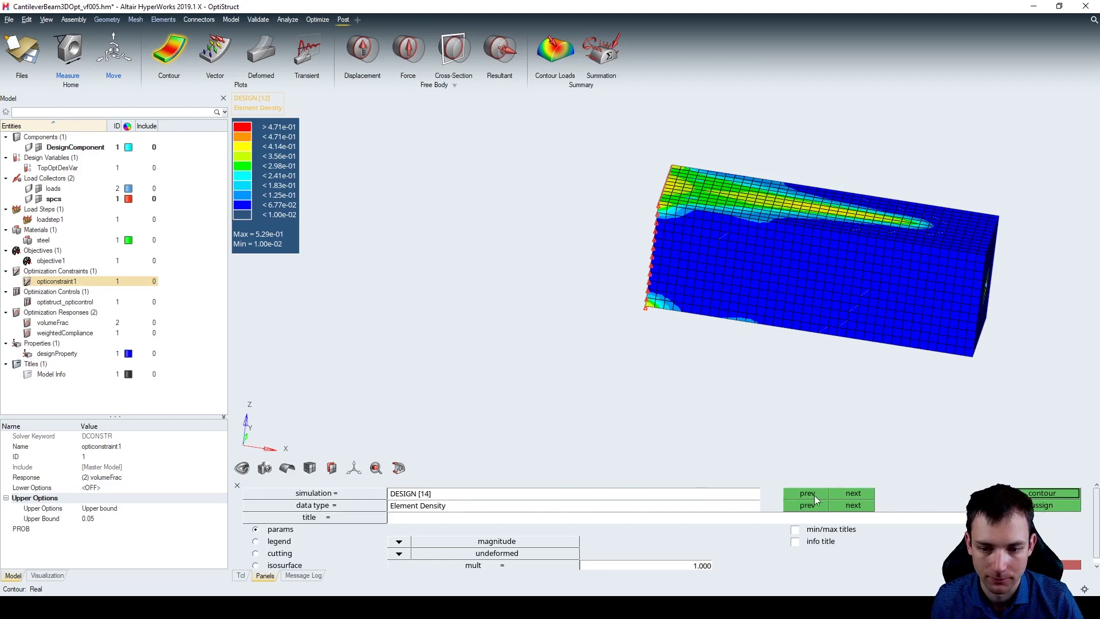
left_click(857, 494)
left_click(857, 494)
left_click(857, 494)
left_click(857, 493)
left_click(857, 493)
left_click(857, 494)
left_click(857, 494)
left_click(857, 494)
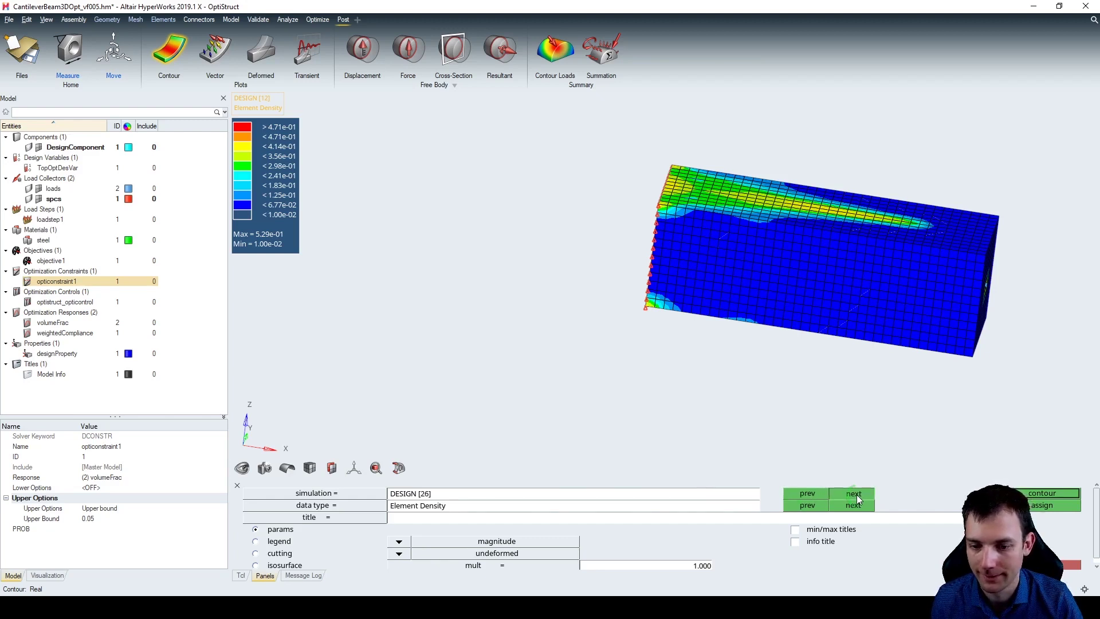
left_click(857, 494)
left_click(857, 494)
left_click(857, 494)
left_click(857, 493)
left_click(857, 494)
left_click(857, 494)
left_click(857, 494)
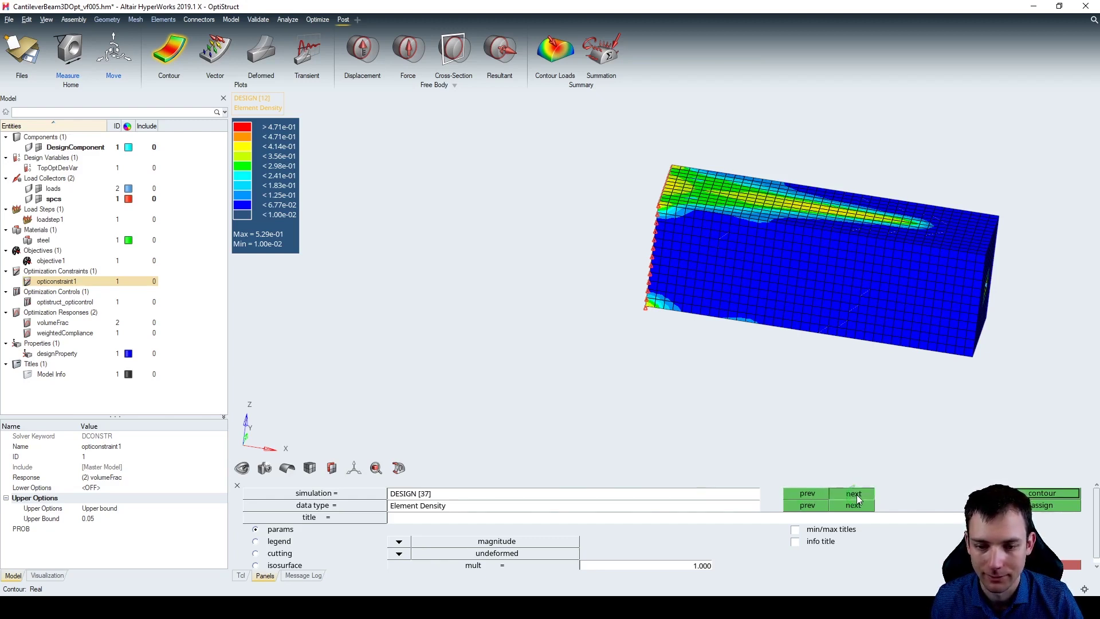
left_click(857, 494)
left_click(1066, 494)
- Set the contour's isosurface to value based with an iso surface value of 0.510
middle_click_drag(686, 367, 746, 326)
scroll(747, 325, "down", 1)
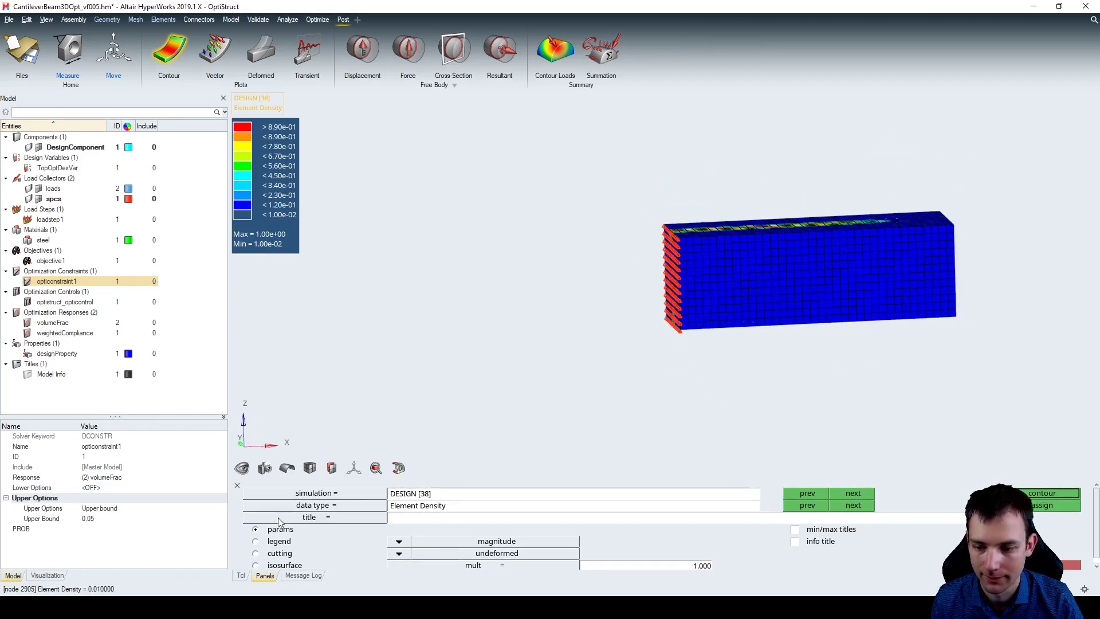
left_click(282, 565)
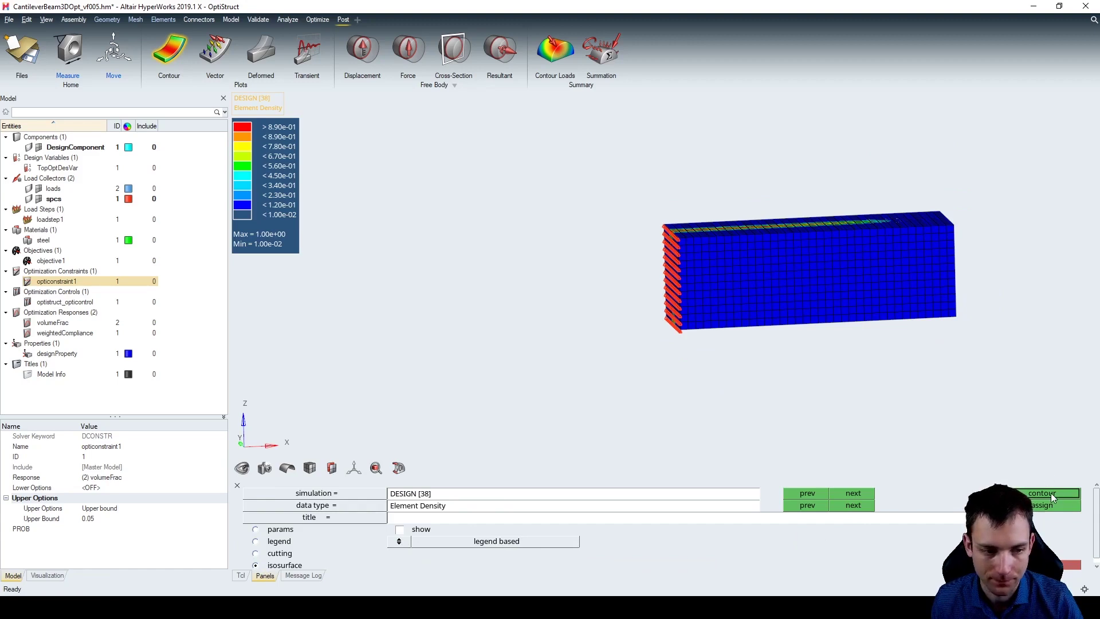
left_click(513, 541)
left_click(943, 529)
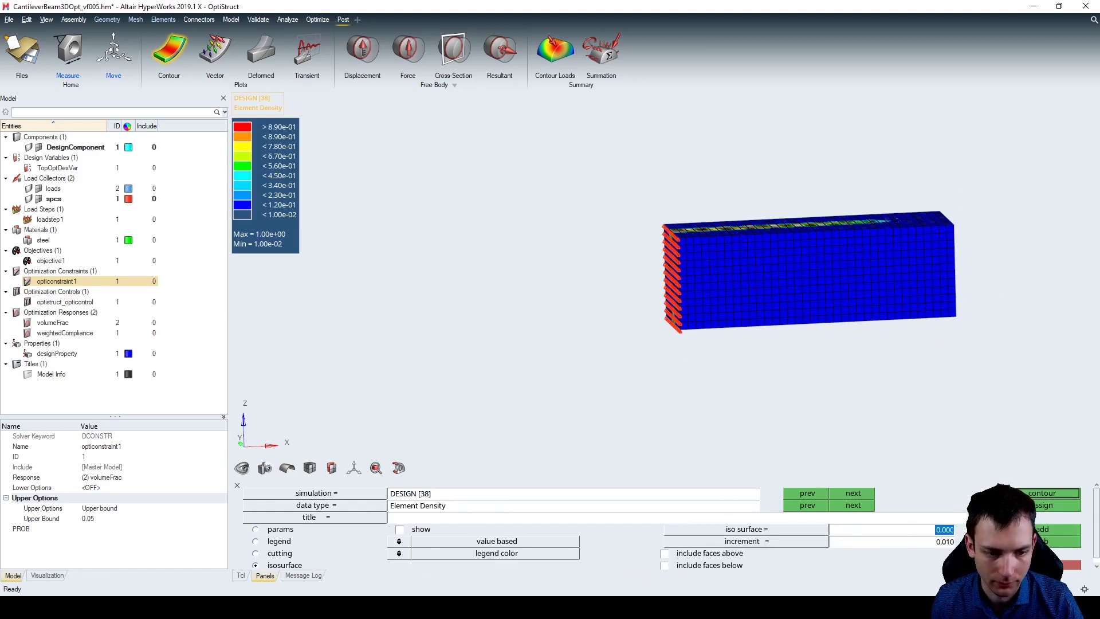
type("0")
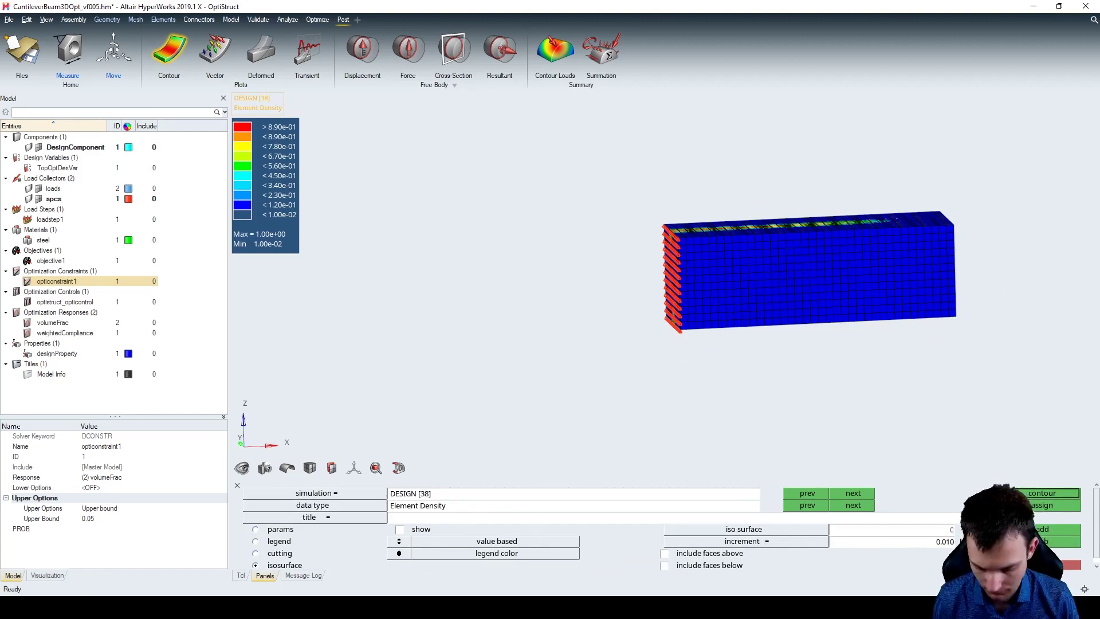
type(".5")
key("Return")
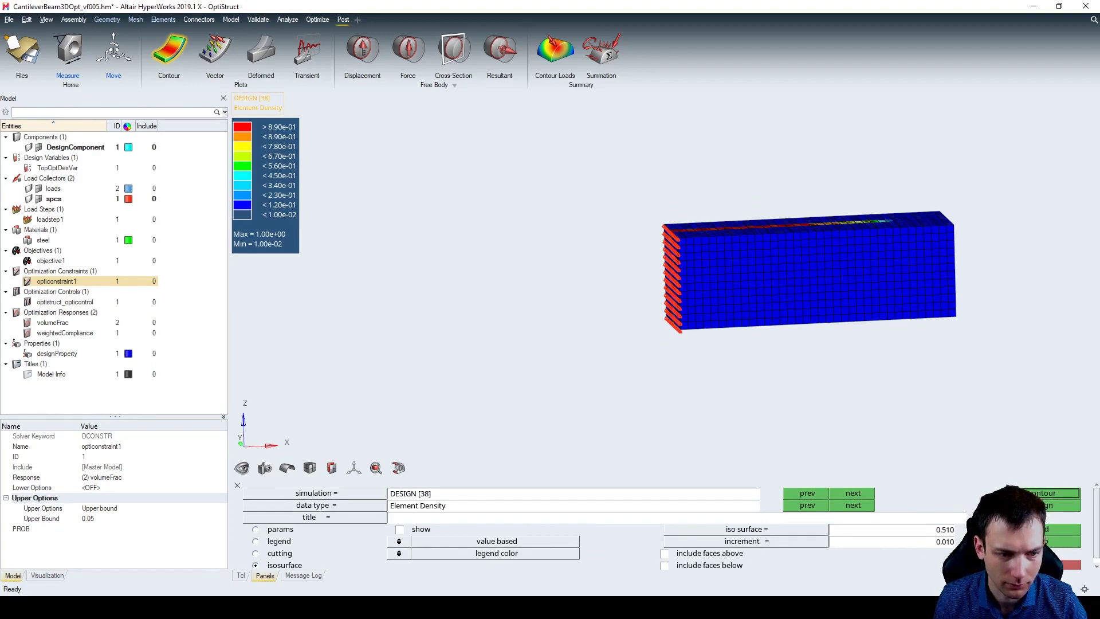
middle_click_drag(862, 361, 793, 410)
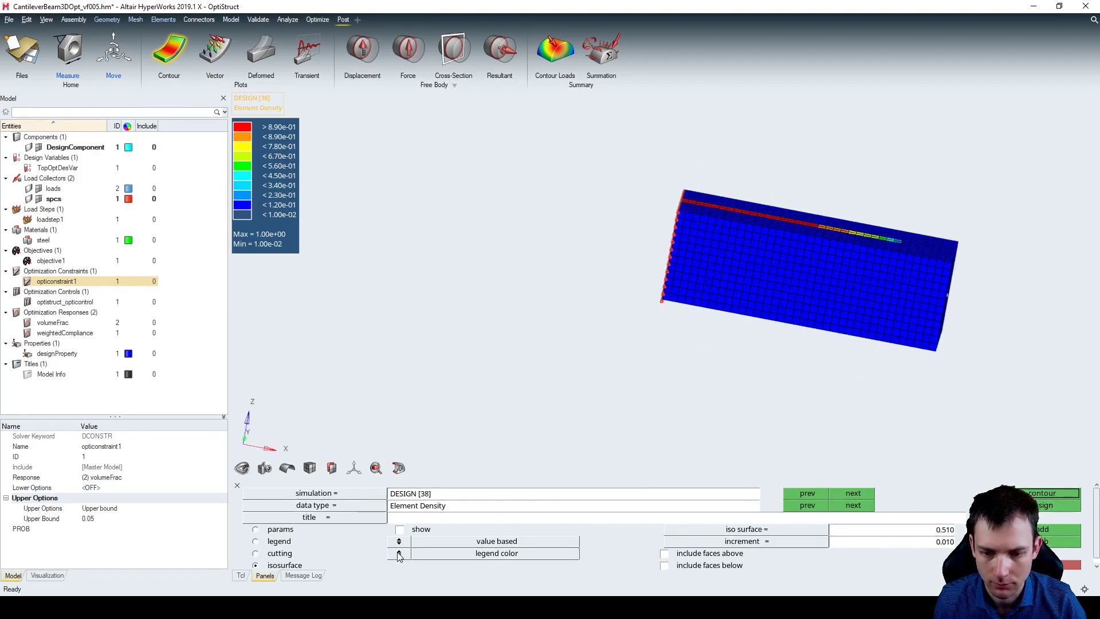
left_click(278, 554)
left_click(278, 565)
left_click(243, 195)
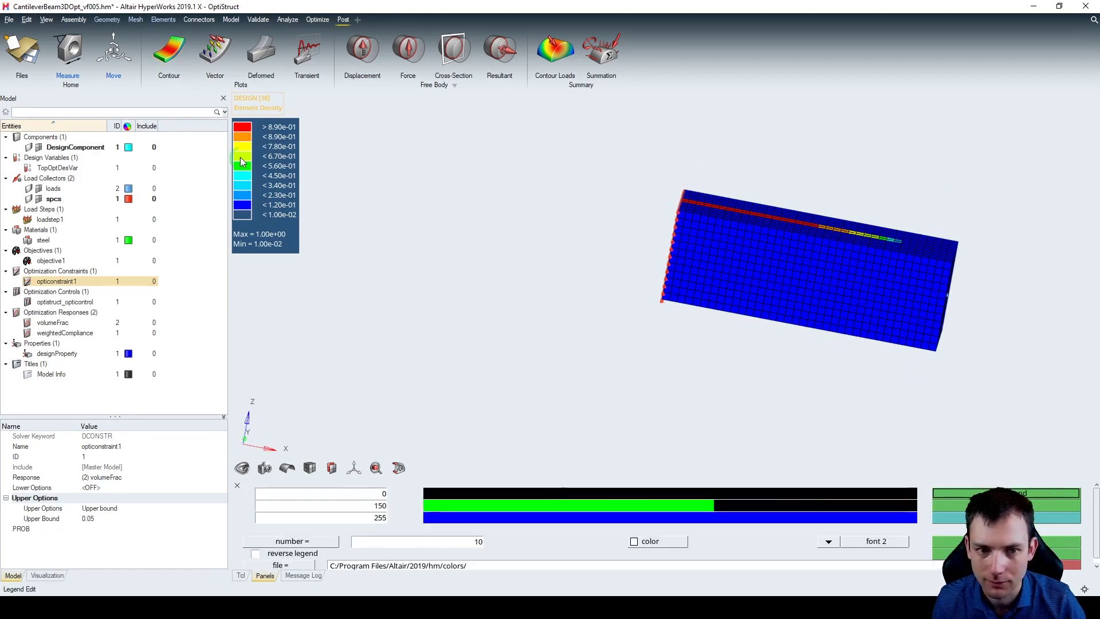
left_click(242, 165)
left_click(1006, 565)
scroll(816, 252, "up", 4)
middle_click_drag(816, 252, 767, 229)
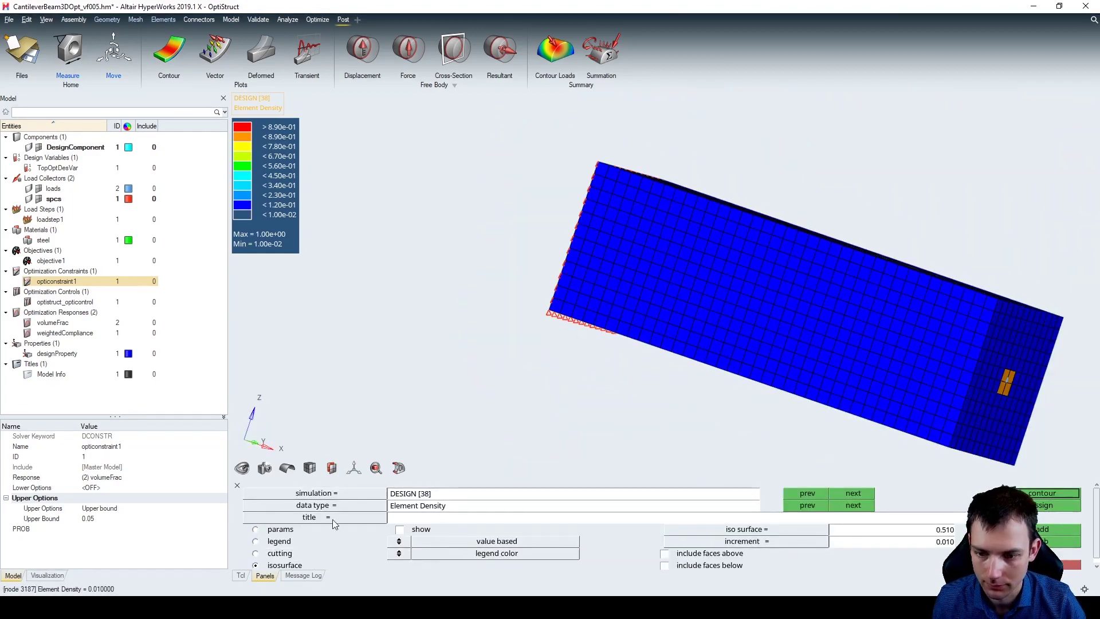
- Change the isosurface to legend based and show it on the beam
left_click(400, 541)
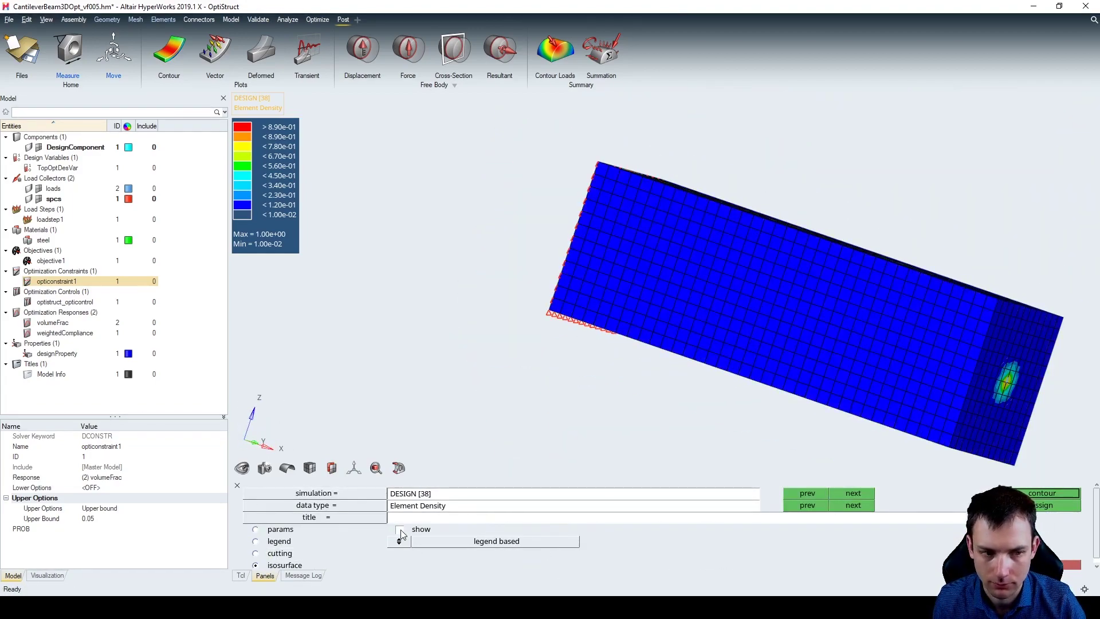
left_click(400, 530)
middle_click_drag(802, 338, 905, 275)
scroll(905, 275, "up", 3)
middle_click_drag(802, 258, 733, 195)
left_click(40, 148)
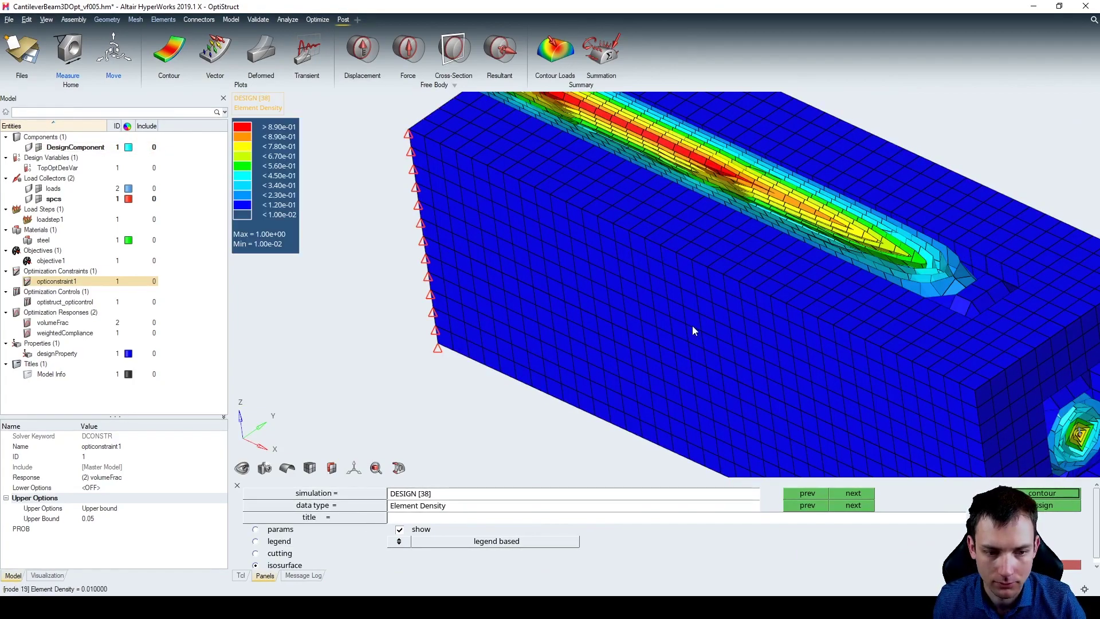
- Examine the displayed isosurface along the top of the beam, at the loaded end and at the constrained face
middle_click_drag(693, 330, 750, 275)
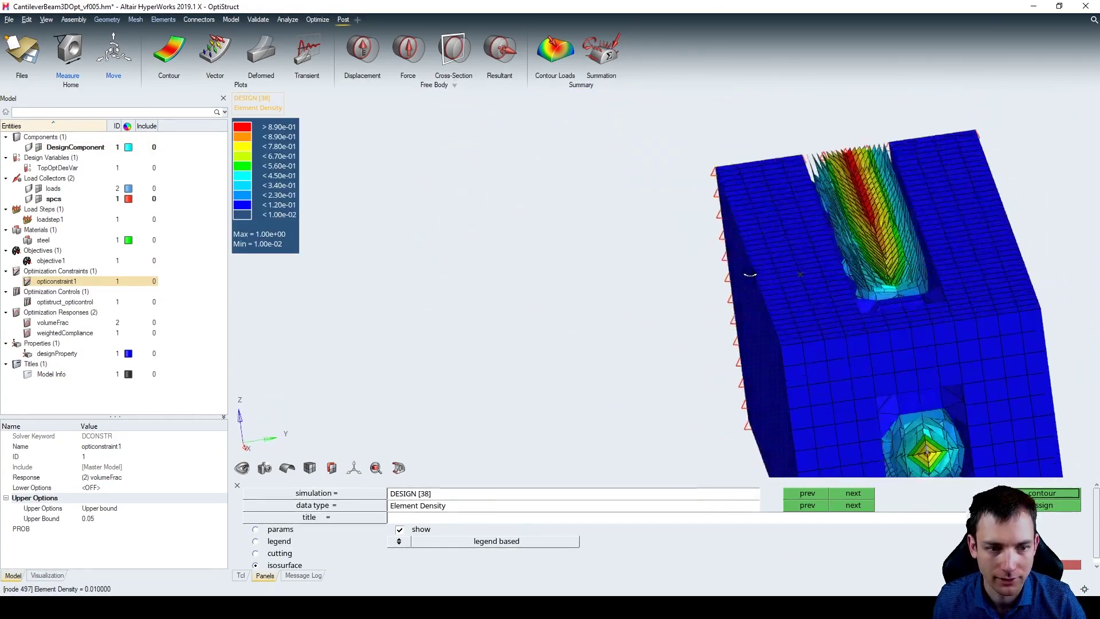
right_click_drag(749, 274, 651, 243)
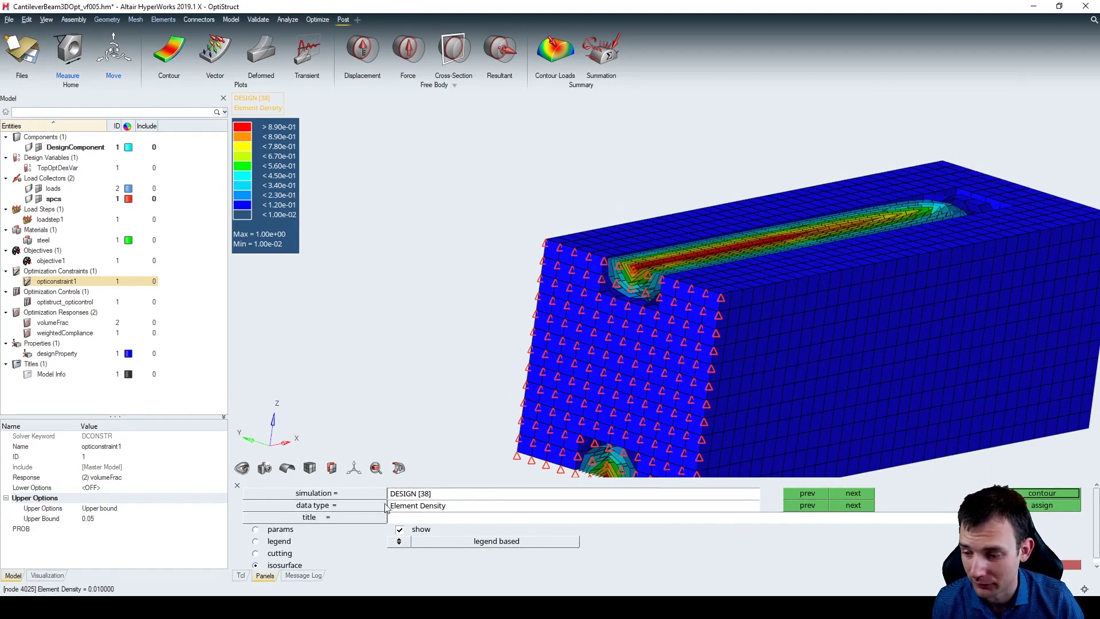
middle_click_drag(528, 312, 566, 301)
scroll(566, 302, "down", 3)
right_click_drag(567, 302, 640, 374)
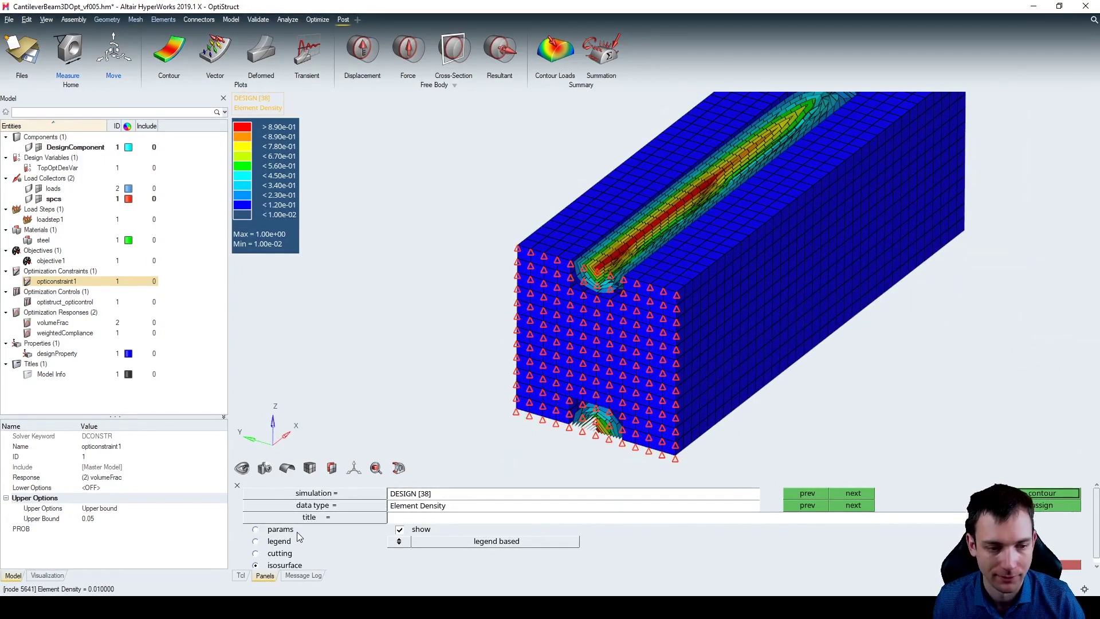
right_click_drag(563, 365, 558, 329)
middle_click_drag(558, 329, 553, 306)
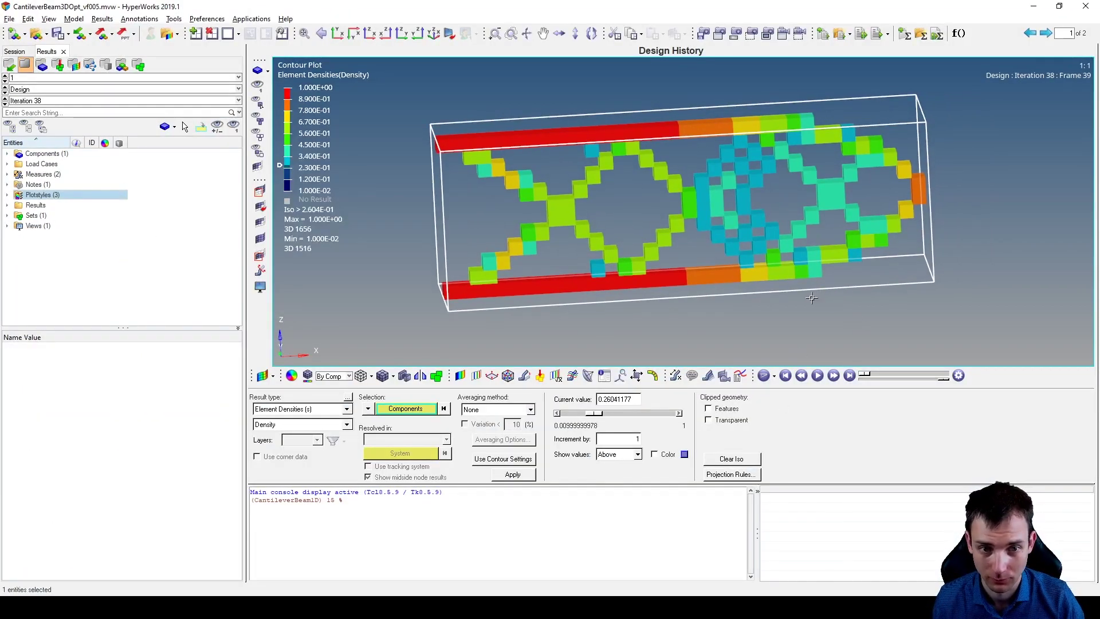
- Lower the iso threshold of the HyperView density plot to about 0.074 and inspect the beam at an angle
left_click_drag(812, 298, 829, 242, "ctrl")
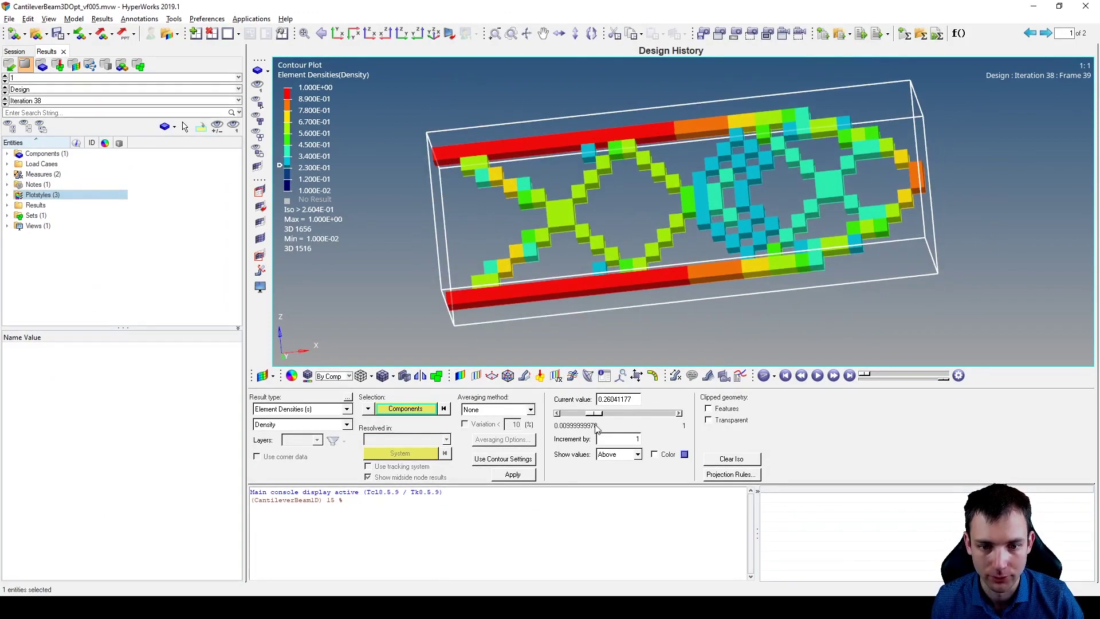
mouse_move(595, 413)
left_mouse_down()
mouse_move(573, 413)
mouse_move(619, 413)
mouse_move(578, 413)
left_mouse_up()
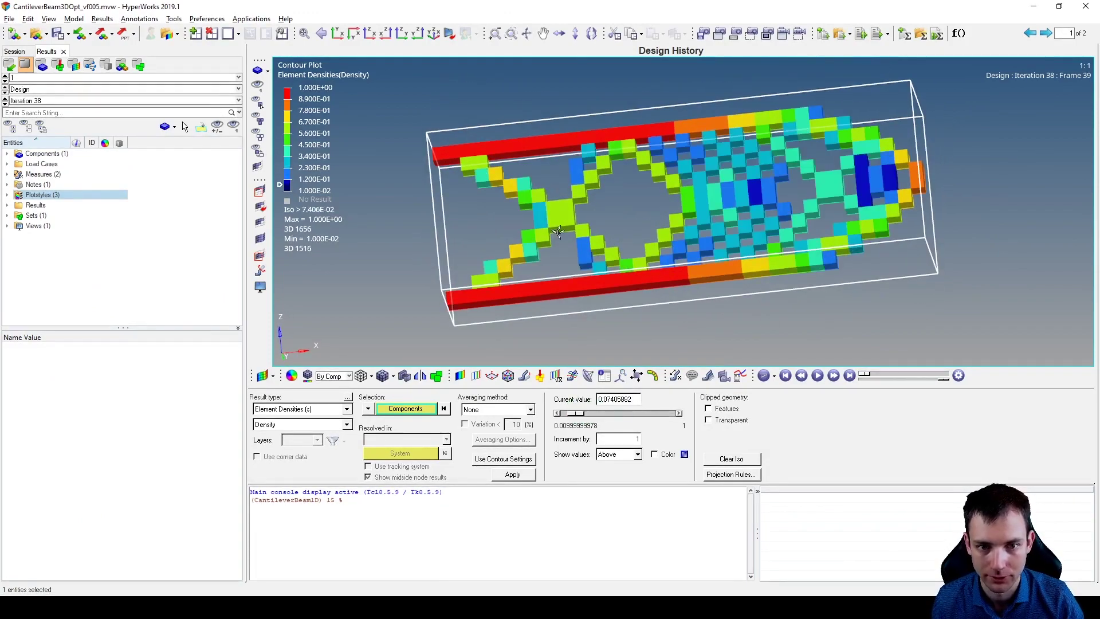
left_click_drag(558, 232, 852, 252, "ctrl")
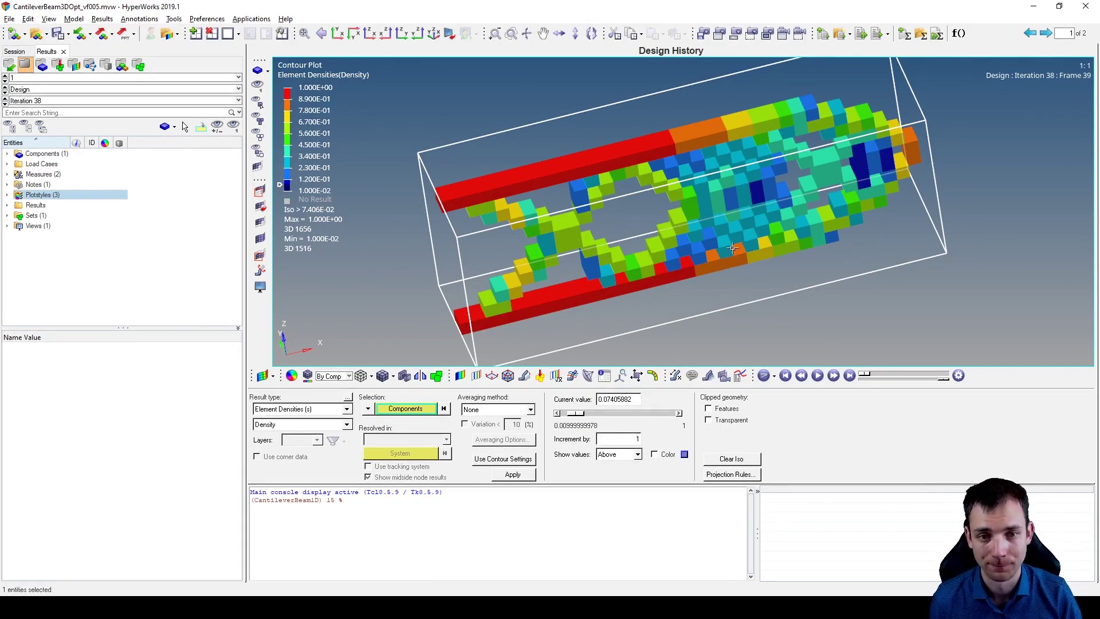
right_click_drag(733, 248, 677, 239, "ctrl")
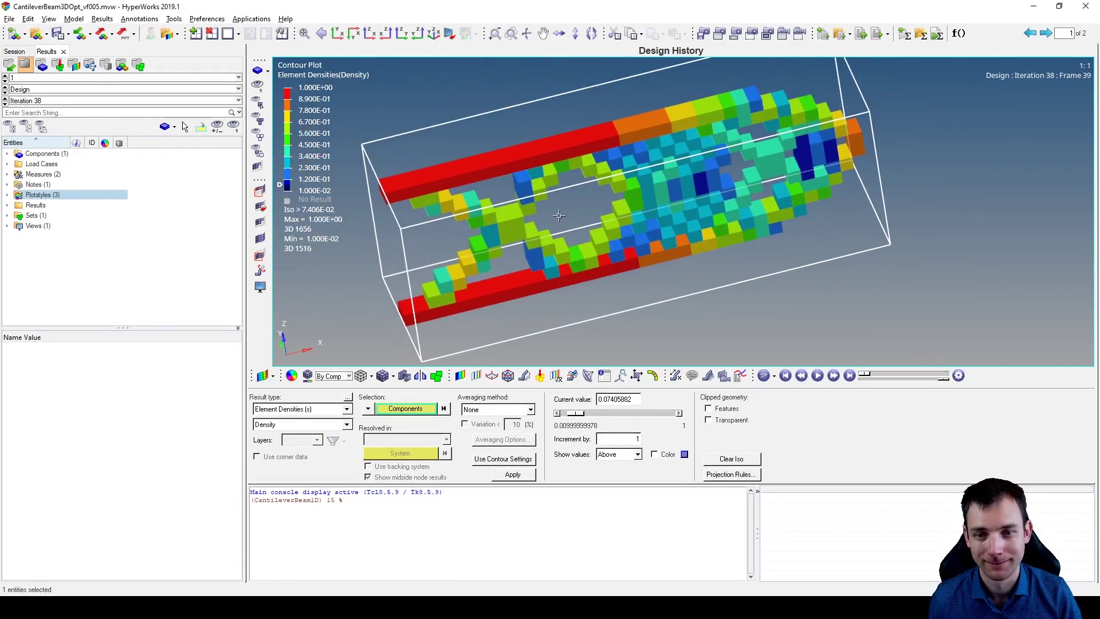